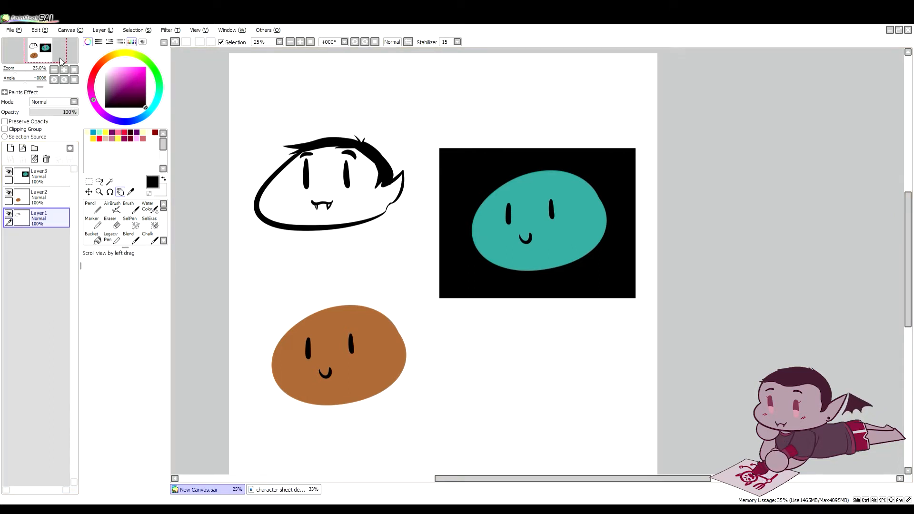
# Pan around the canvas with the three faces and zoom out to 16.7% to see the whole page.
pyautogui.moveTo(40, 47); pyautogui.dragTo(40, 49)
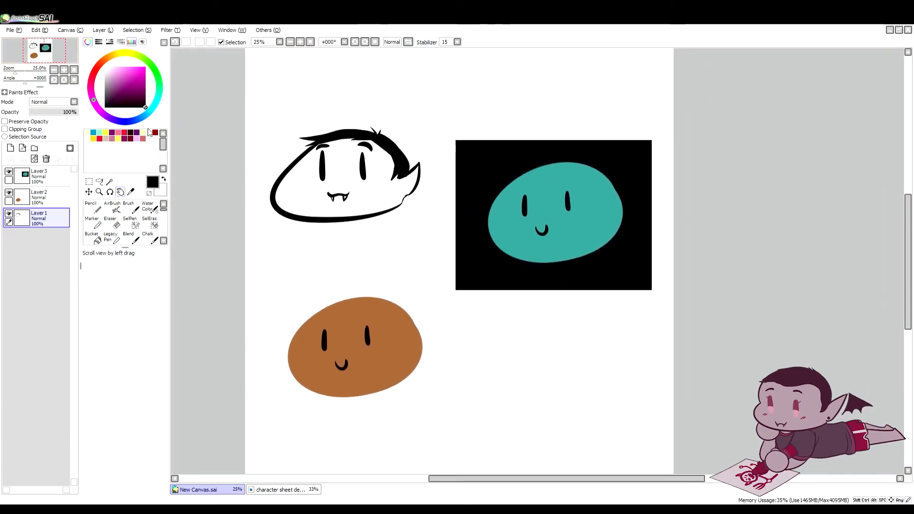
pyautogui.moveTo(40, 59); pyautogui.dragTo(39, 58)
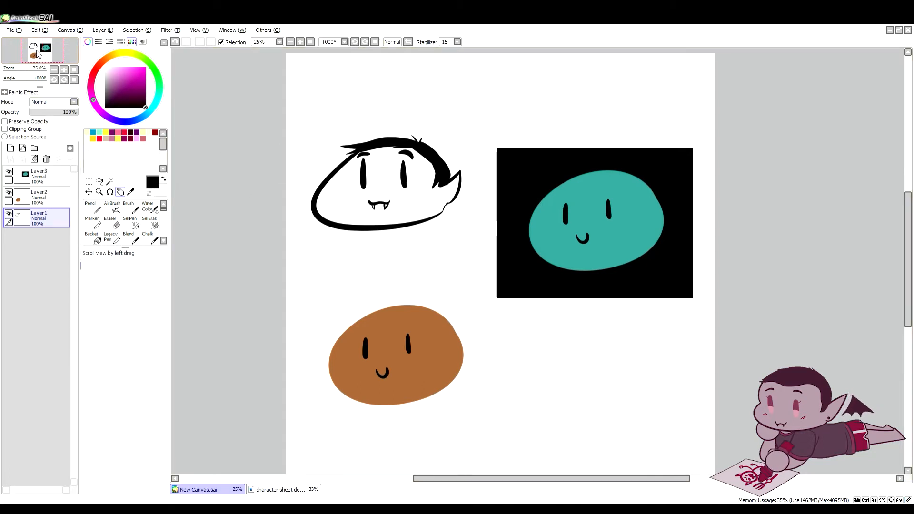
pyautogui.moveTo(42, 53); pyautogui.dragTo(46, 55)
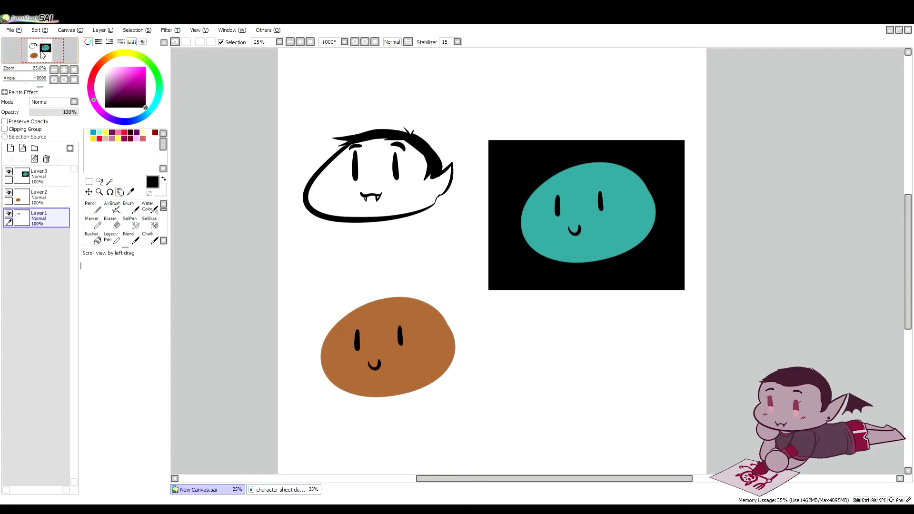
pyautogui.moveTo(41, 51); pyautogui.dragTo(43, 50)
pyautogui.moveTo(396, 188); pyautogui.dragTo(362, 197)
pyautogui.moveTo(38, 51); pyautogui.dragTo(36, 51)
pyautogui.moveTo(356, 214); pyautogui.dragTo(356, 199)
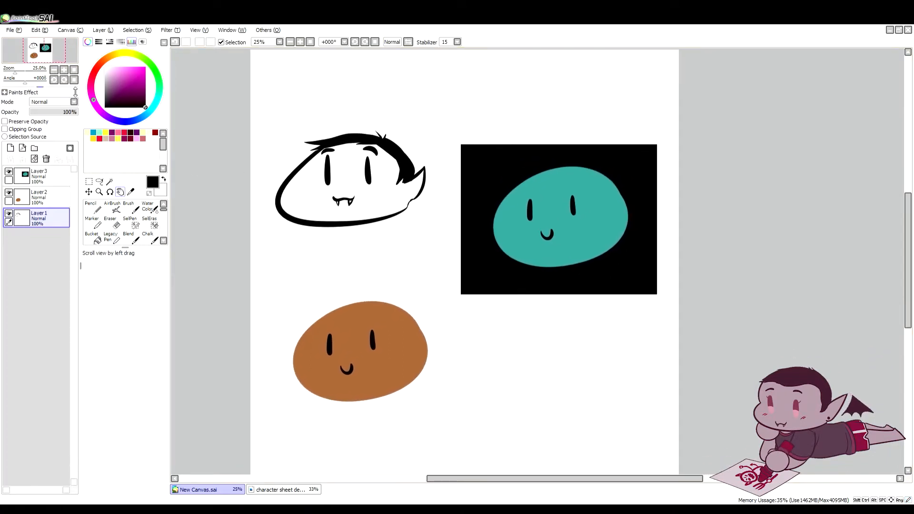
pyautogui.moveTo(19, 72); pyautogui.dragTo(16, 73)
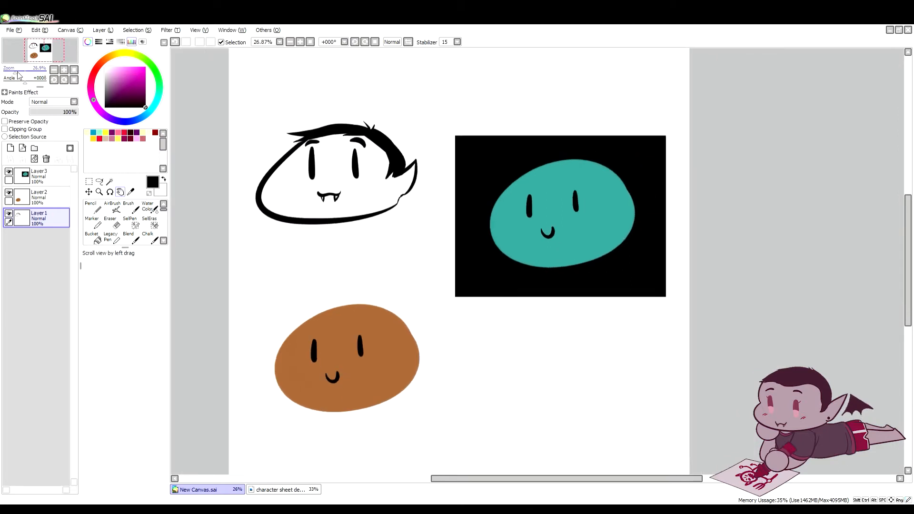
pyautogui.click(64, 70)
pyautogui.click(64, 70)
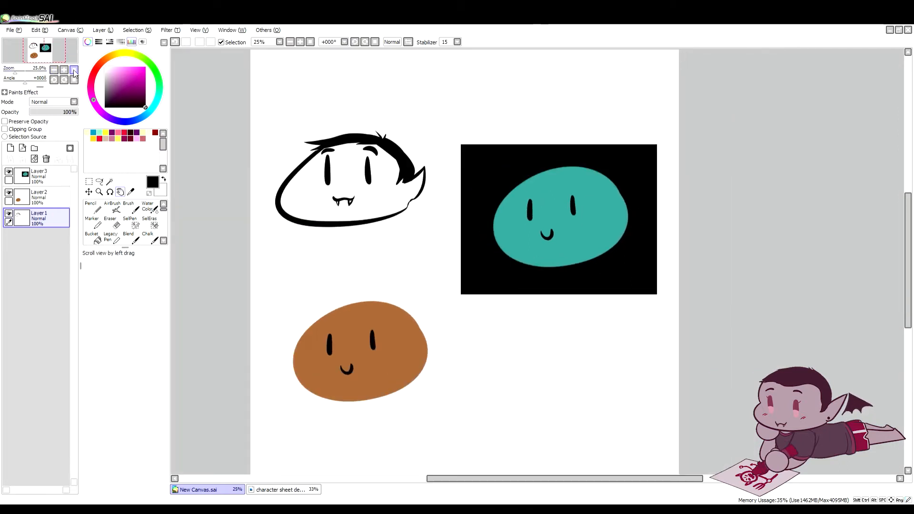
pyautogui.click(74, 71)
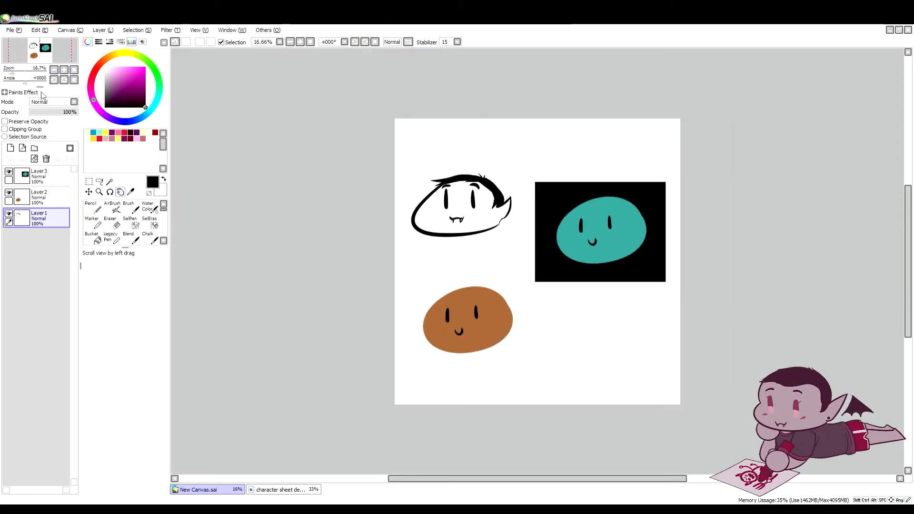
# Rotate the canvas view to 11°, 45° and -55°, and reset its angle to 0°.
pyautogui.moveTo(23, 85); pyautogui.dragTo(28, 84)
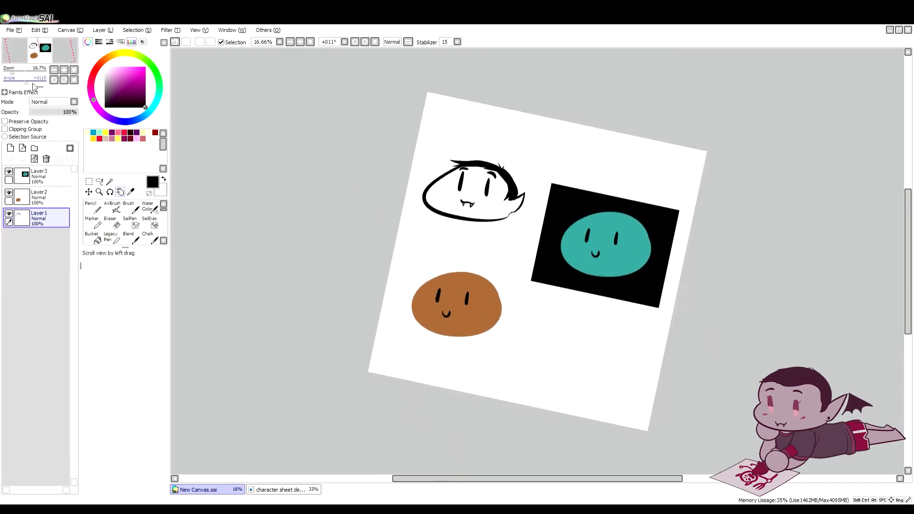
pyautogui.click(62, 80)
pyautogui.click(62, 79)
pyautogui.click(63, 79)
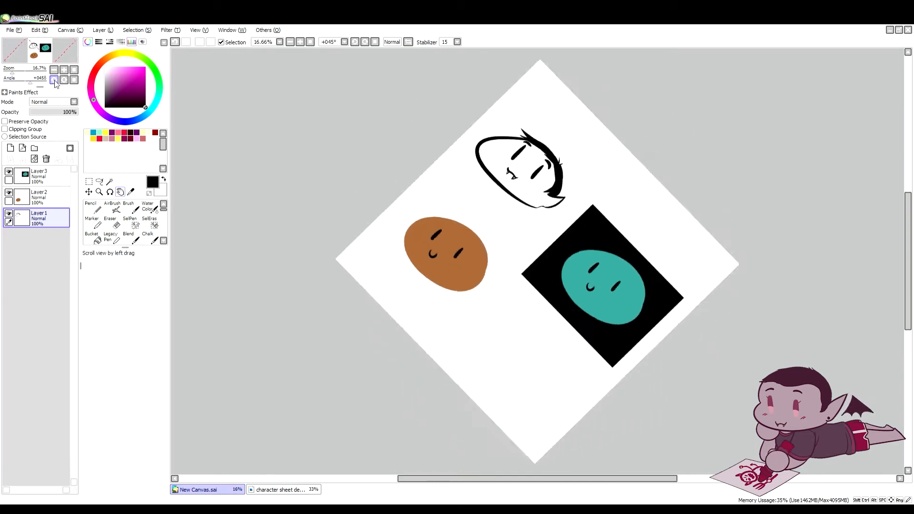
pyautogui.click(54, 80)
pyautogui.click(54, 80)
pyautogui.click(54, 79)
pyautogui.click(54, 79)
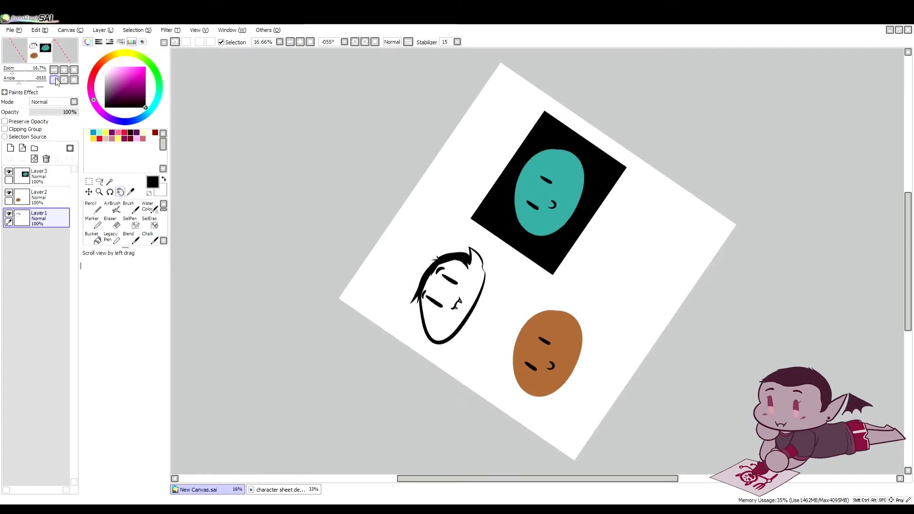
pyautogui.click(64, 81)
pyautogui.click(73, 80)
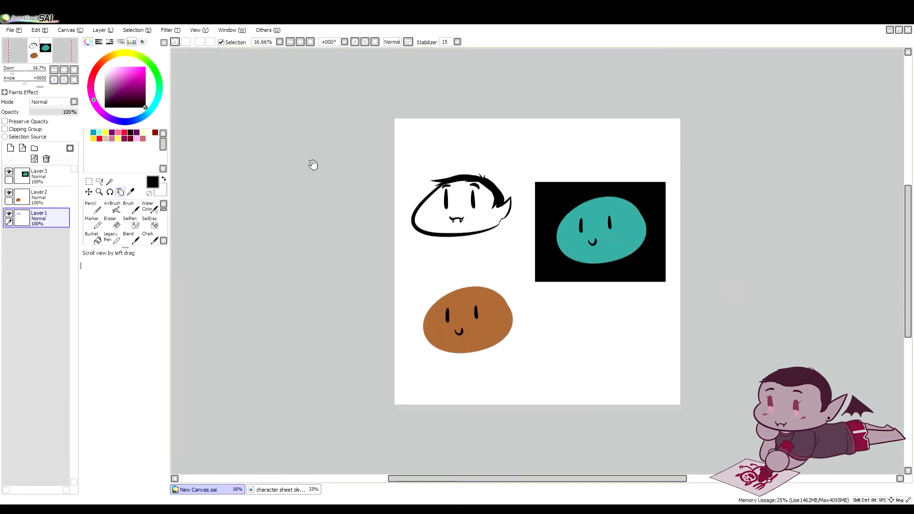
# Expand the Paints Effect section to examine its Texture and Effect options, and collapse it.
pyautogui.scroll(2, 338, 169)
pyautogui.moveTo(369, 186); pyautogui.dragTo(286, 200)
pyautogui.scroll(-1, 341, 202)
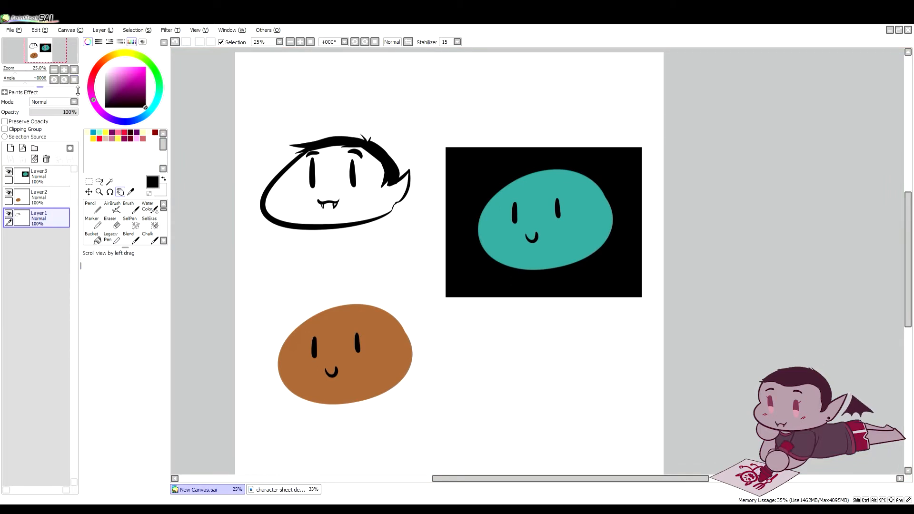
pyautogui.click(16, 94)
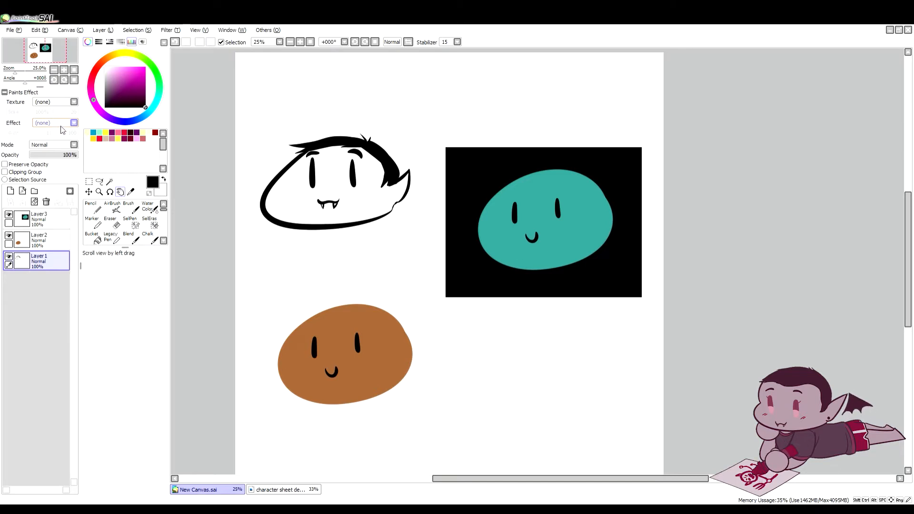
pyautogui.click(4, 93)
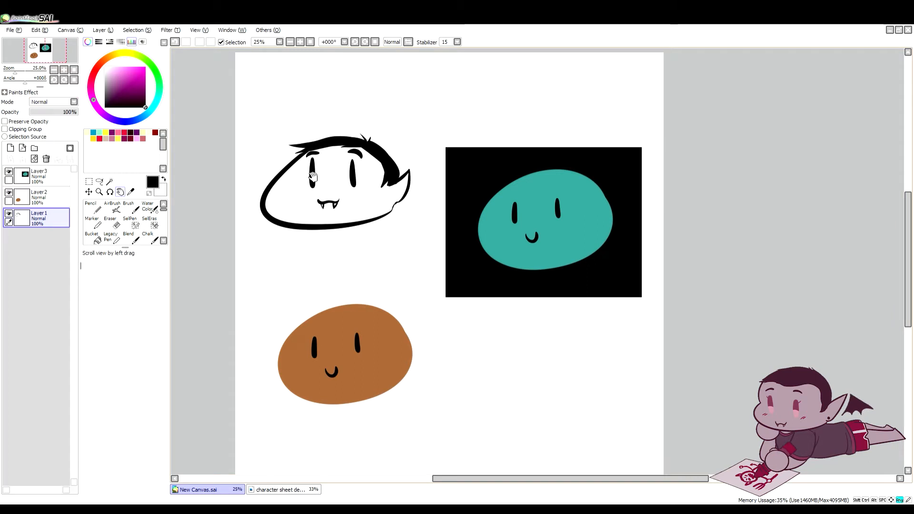
# Create a new layer above Layer2, the brown face, and clip it to that layer.
pyautogui.moveTo(322, 176); pyautogui.dragTo(355, 185)
pyautogui.scroll(1, 346, 185)
pyautogui.moveTo(334, 228); pyautogui.dragTo(339, 193)
pyautogui.scroll(1, 338, 193)
pyautogui.moveTo(295, 255); pyautogui.dragTo(395, 193)
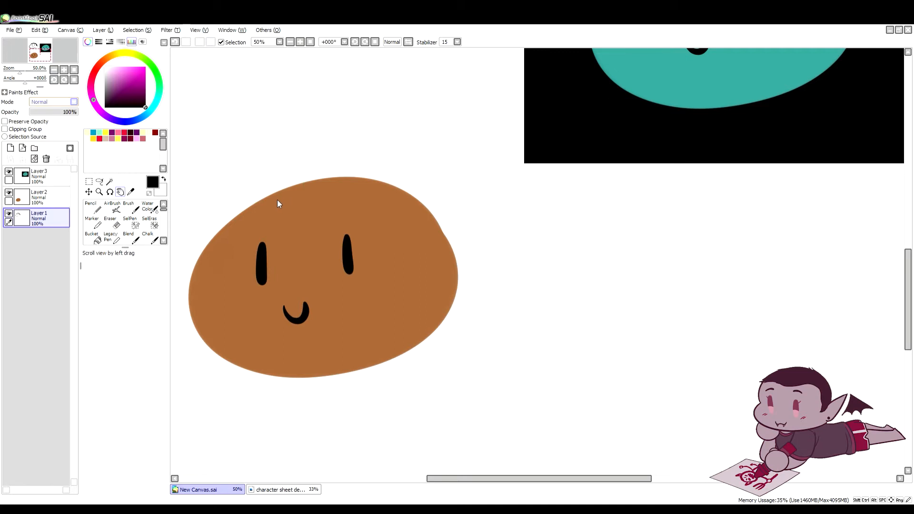
pyautogui.moveTo(309, 203); pyautogui.dragTo(331, 200)
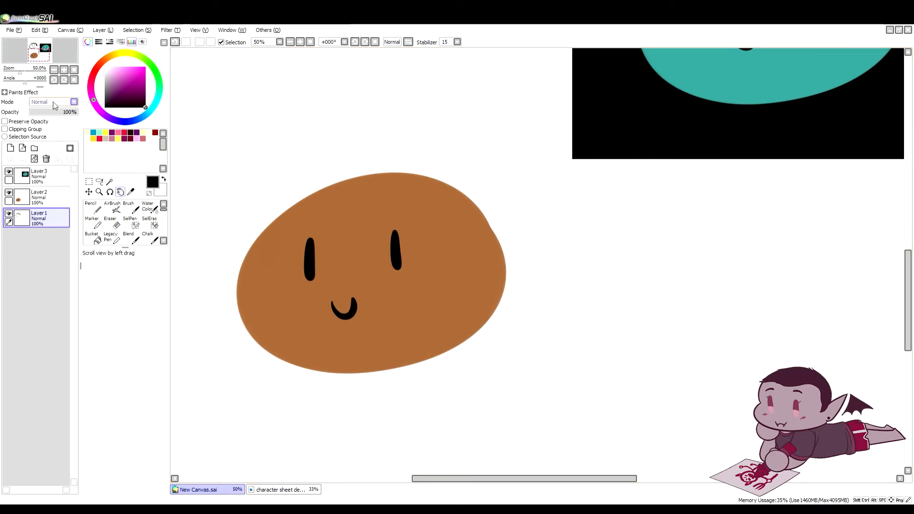
pyautogui.click(55, 195)
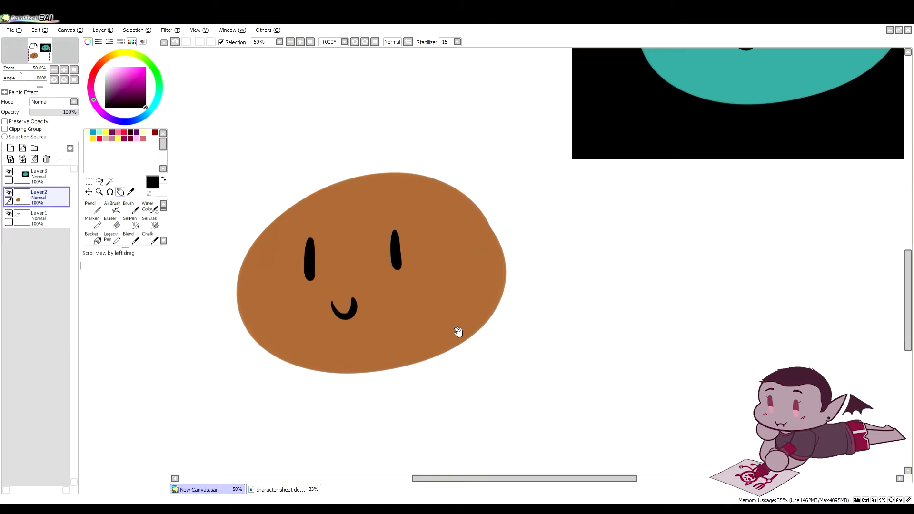
pyautogui.click(10, 148)
pyautogui.click(5, 129)
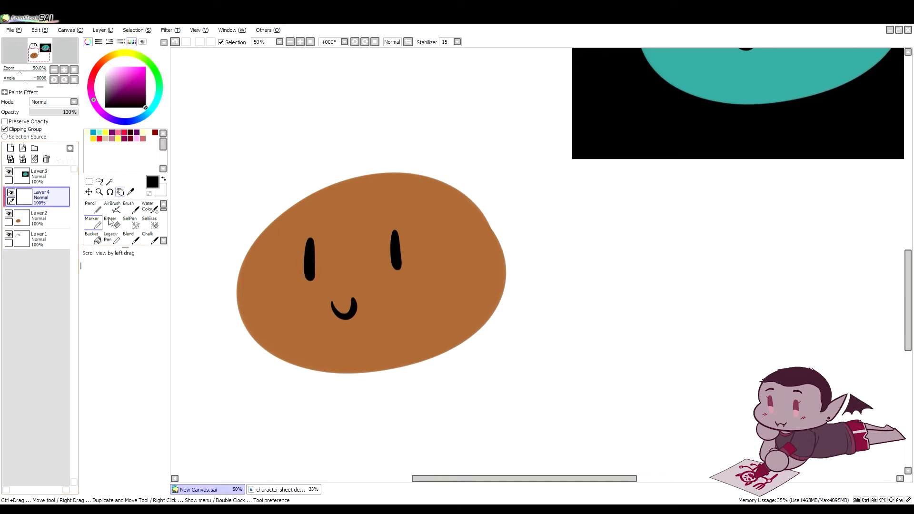
# Airbrush dark red shading at size 500 along the brown face's outer right and lower edge on the clipped layer.
pyautogui.moveTo(339, 233); pyautogui.dragTo(351, 227)
pyautogui.click(92, 77)
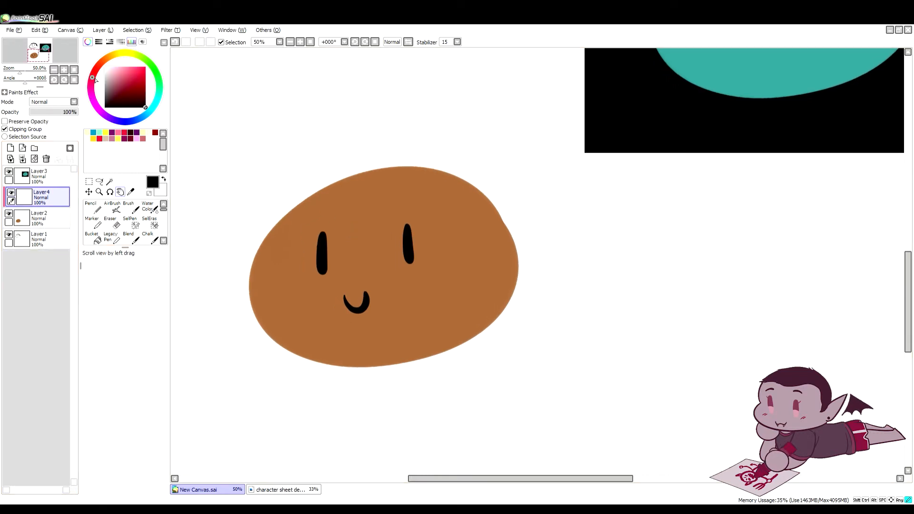
pyautogui.moveTo(125, 82)
pyautogui.mouseDown()
pyautogui.moveTo(154, 77)
pyautogui.moveTo(146, 88)
pyautogui.mouseUp()
pyautogui.press('b')
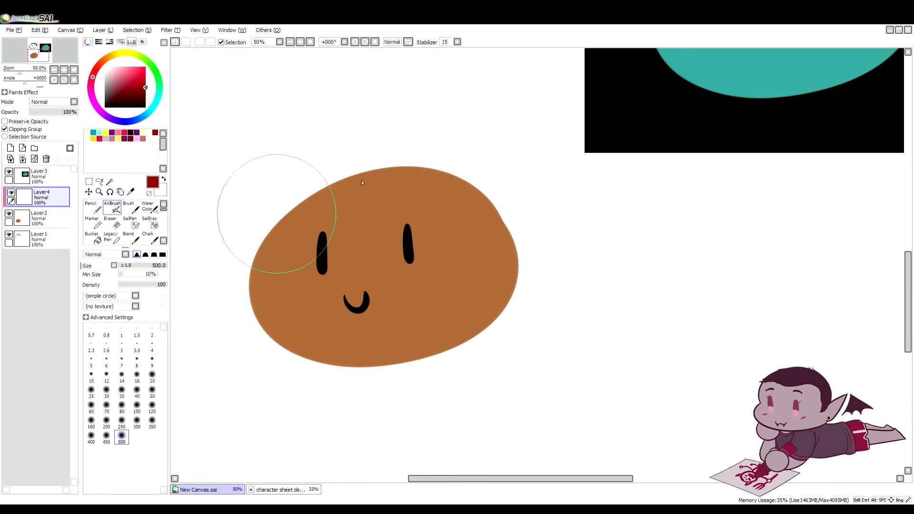
pyautogui.moveTo(384, 167)
pyautogui.mouseDown()
pyautogui.moveTo(495, 251)
pyautogui.moveTo(449, 322)
pyautogui.moveTo(358, 374)
pyautogui.moveTo(329, 368)
pyautogui.mouseUp()
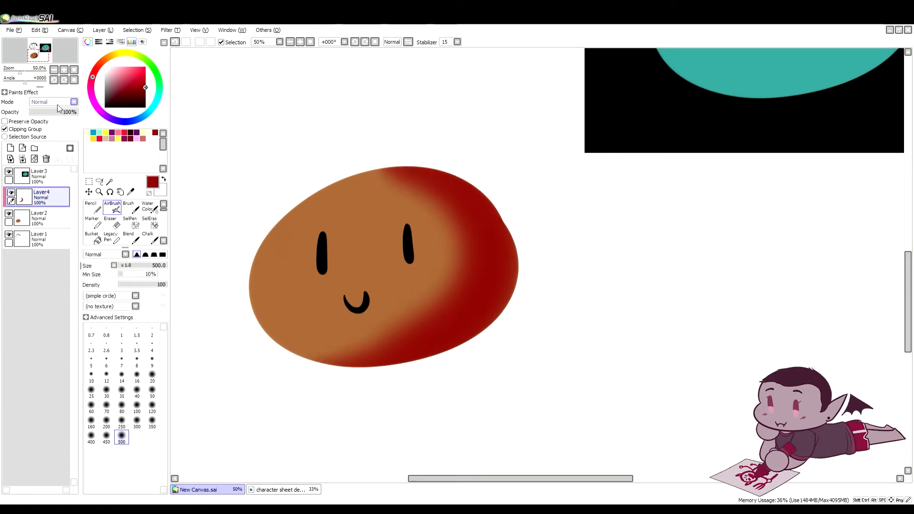
# Compare the Multiply and Shade modes on the shading layer, and set it to Multiply at 38% opacity.
pyautogui.click(61, 118)
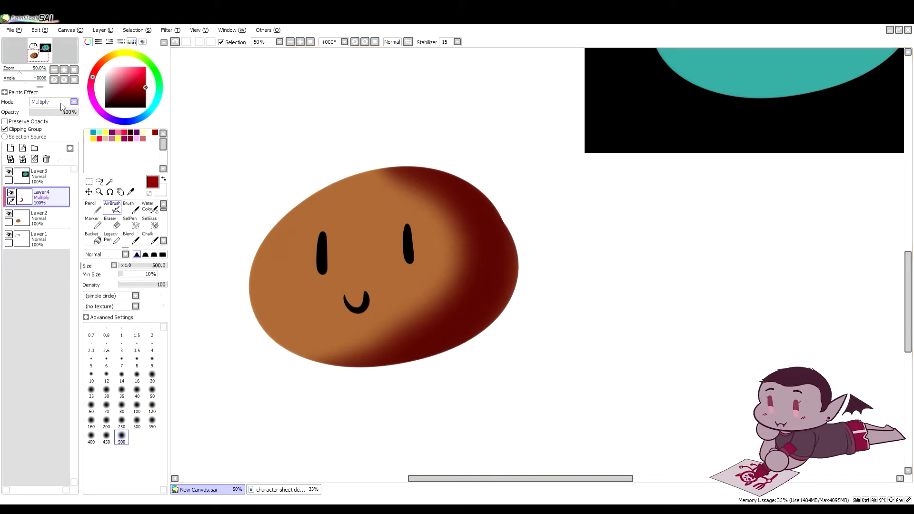
pyautogui.click(61, 144)
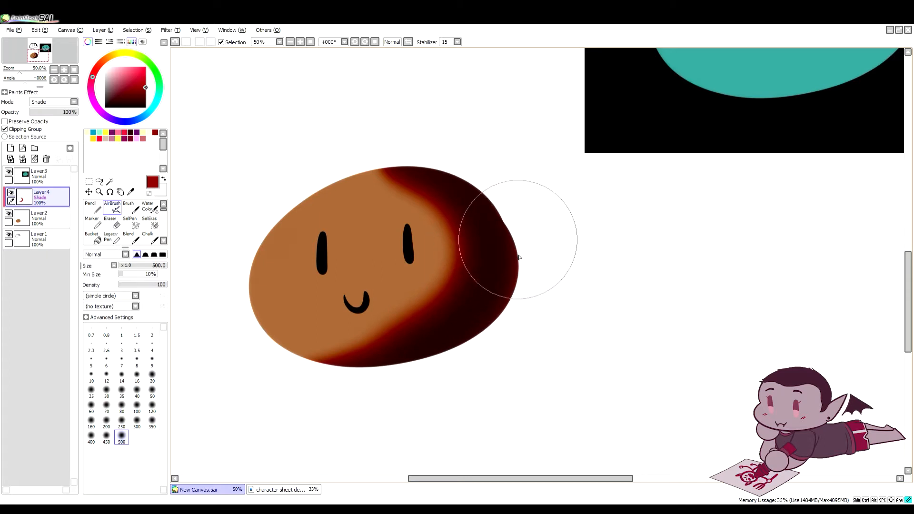
pyautogui.click(59, 117)
pyautogui.moveTo(57, 111)
pyautogui.mouseDown()
pyautogui.moveTo(72, 109)
pyautogui.moveTo(49, 119)
pyautogui.mouseUp()
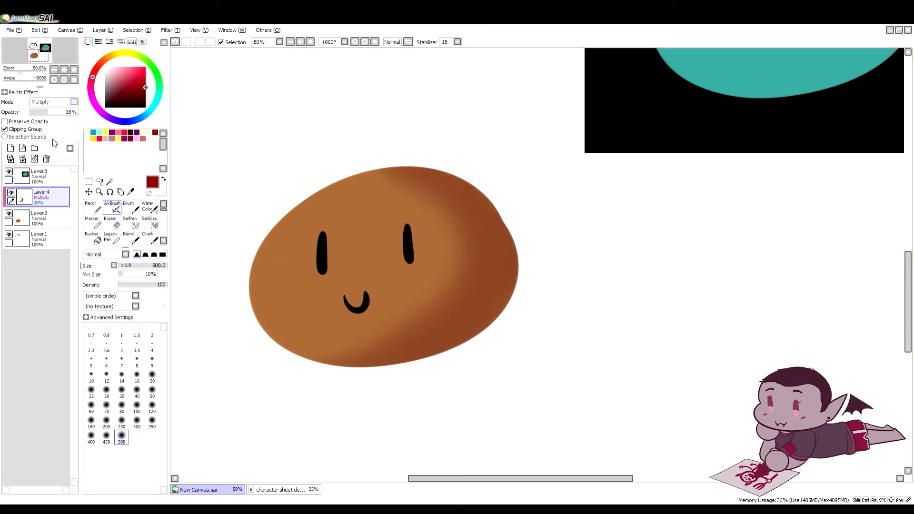
# Alternate the shading layer between Shade and Multiply, and set it to Shade at 14% opacity.
pyautogui.click(54, 150)
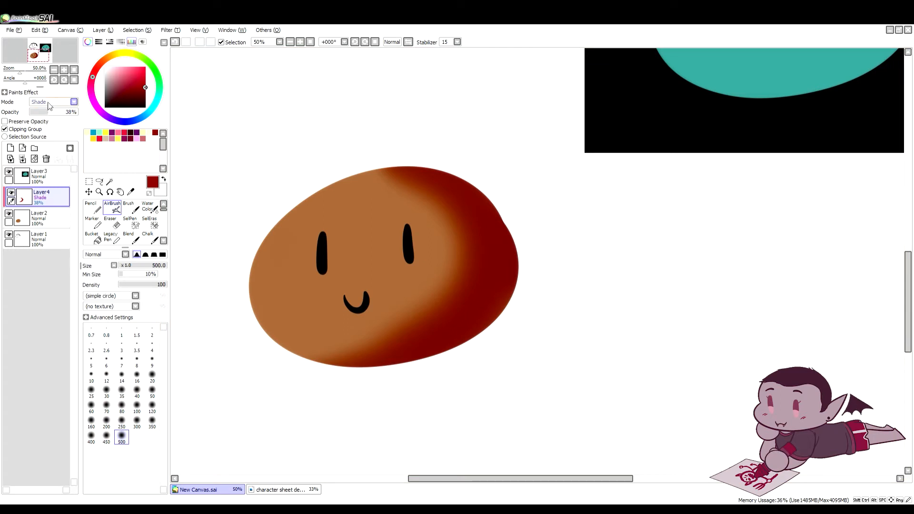
pyautogui.click(51, 118)
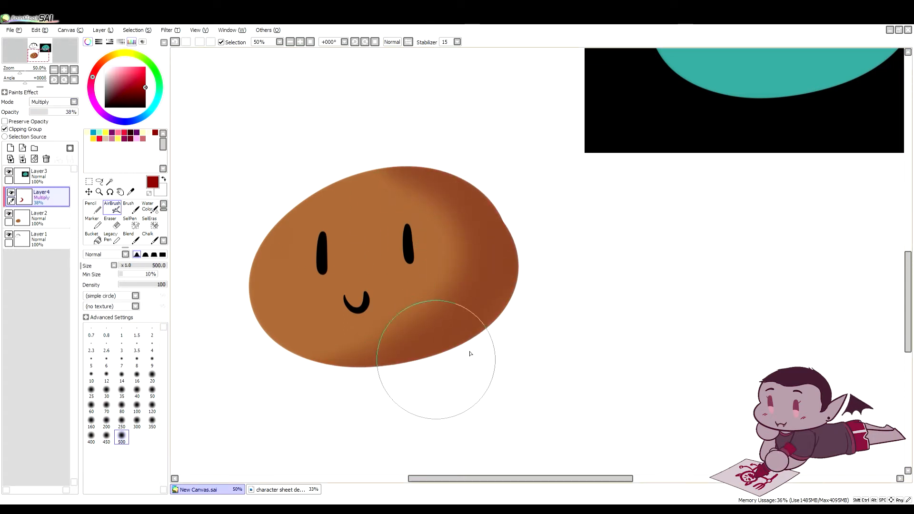
pyautogui.click(52, 102)
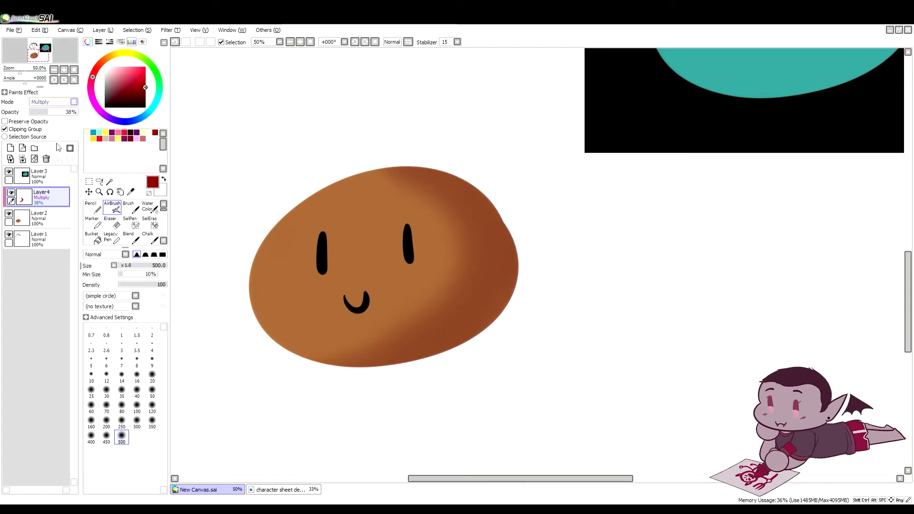
pyautogui.click(55, 150)
pyautogui.moveTo(47, 111); pyautogui.dragTo(37, 111)
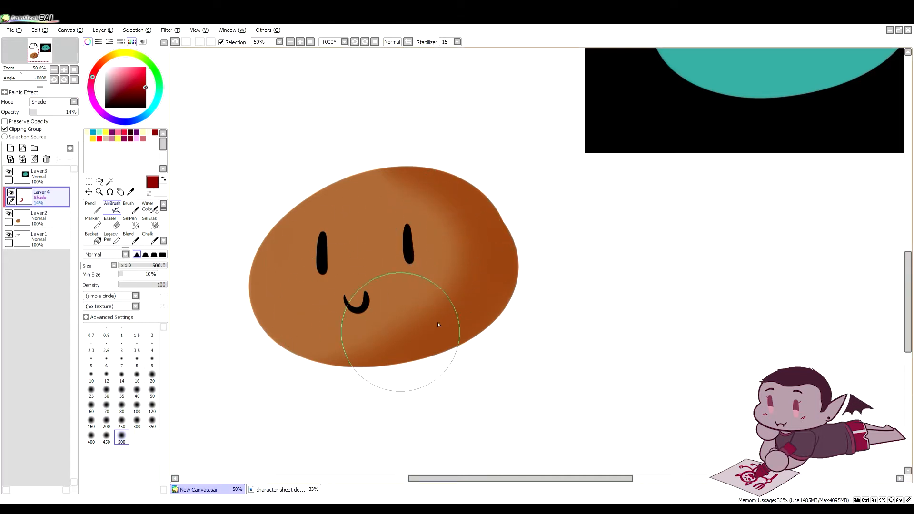
# Readjust the shading layer's opacity and set it to Multiply at 36%.
pyautogui.click(45, 113)
pyautogui.moveTo(45, 114); pyautogui.dragTo(35, 116)
pyautogui.click(53, 101)
pyautogui.click(54, 116)
pyautogui.moveTo(43, 114)
pyautogui.mouseDown()
pyautogui.moveTo(97, 112)
pyautogui.moveTo(46, 113)
pyautogui.mouseUp()
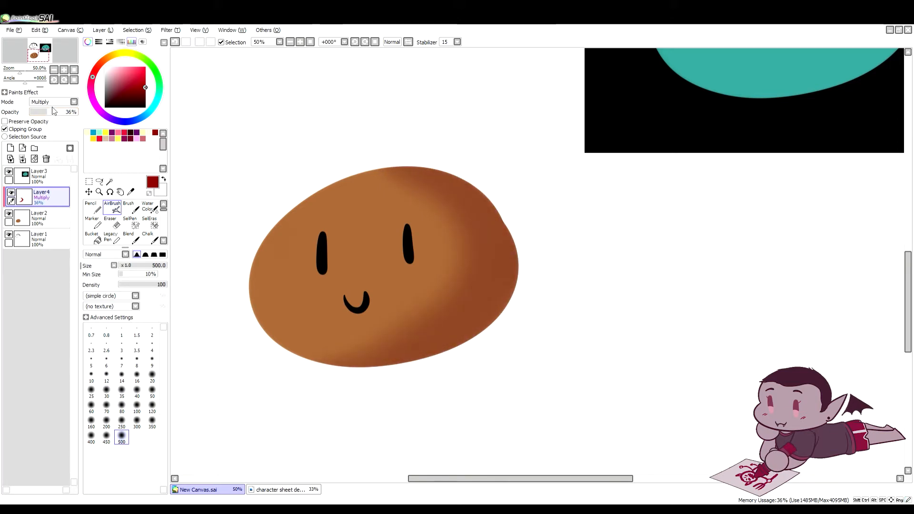
# Compare the shading layer in Shade mode at 18% and 100% opacity, and delete the layer.
pyautogui.click(60, 149)
pyautogui.moveTo(46, 112); pyautogui.dragTo(38, 112)
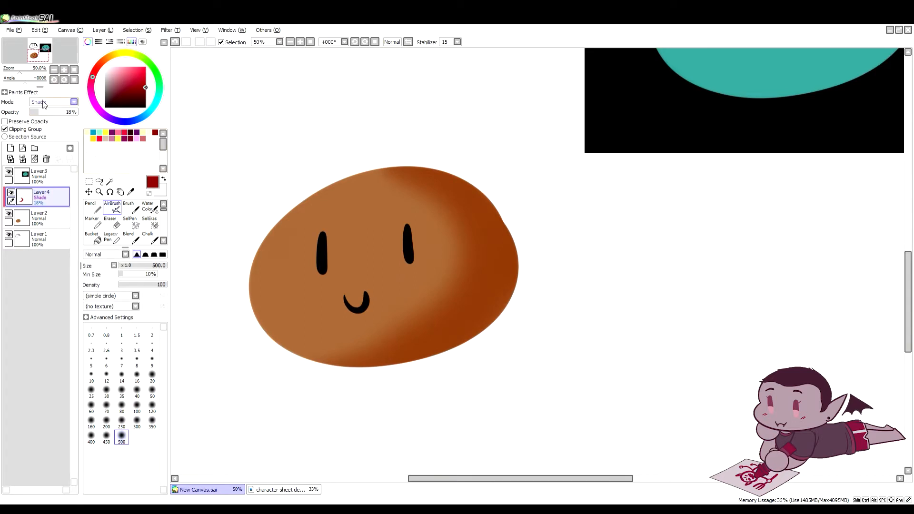
pyautogui.moveTo(41, 113); pyautogui.dragTo(77, 113)
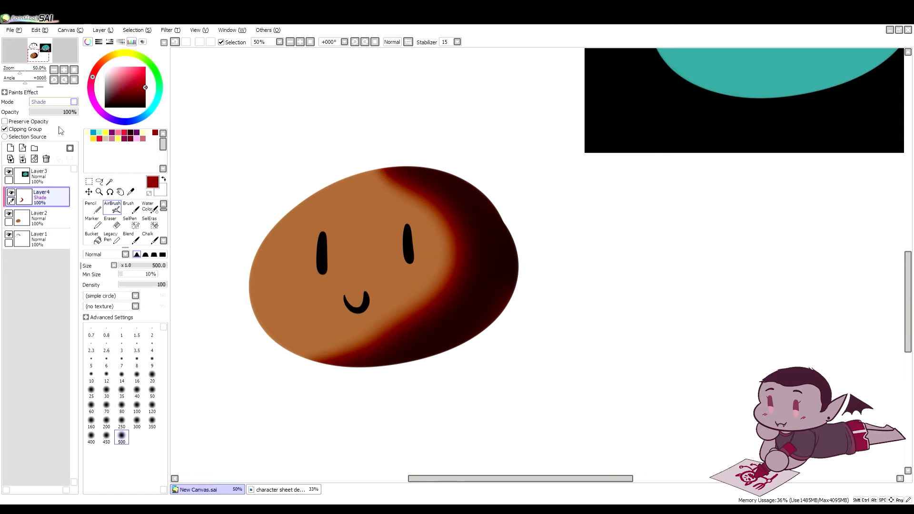
pyautogui.click(46, 159)
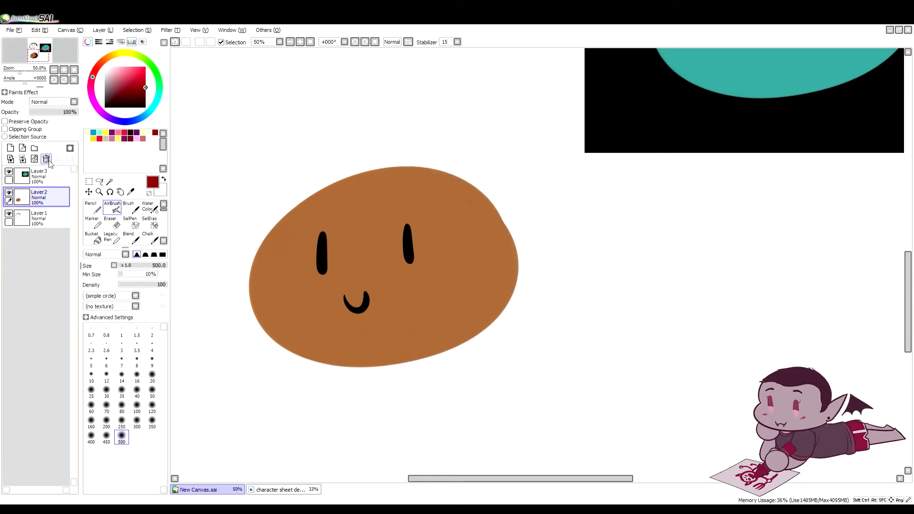
# Try the Screen blending mode on Layer2 with the brown face, and undo the mode change.
pyautogui.press('space')
pyautogui.moveTo(530, 119); pyautogui.dragTo(432, 236)
pyautogui.scroll(-1, 432, 236)
pyautogui.moveTo(354, 192); pyautogui.dragTo(302, 214)
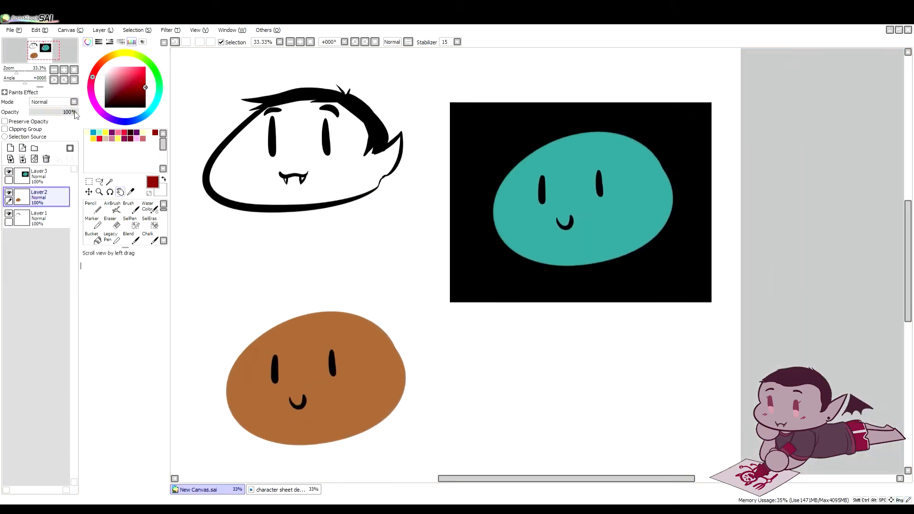
pyautogui.click(57, 131)
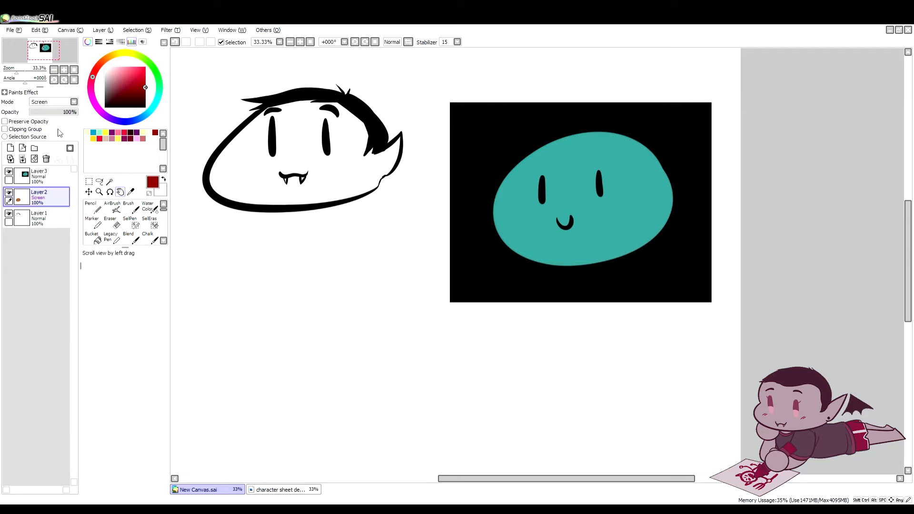
pyautogui.hotkey('ctrl', 'z')
pyautogui.moveTo(349, 301); pyautogui.dragTo(330, 281)
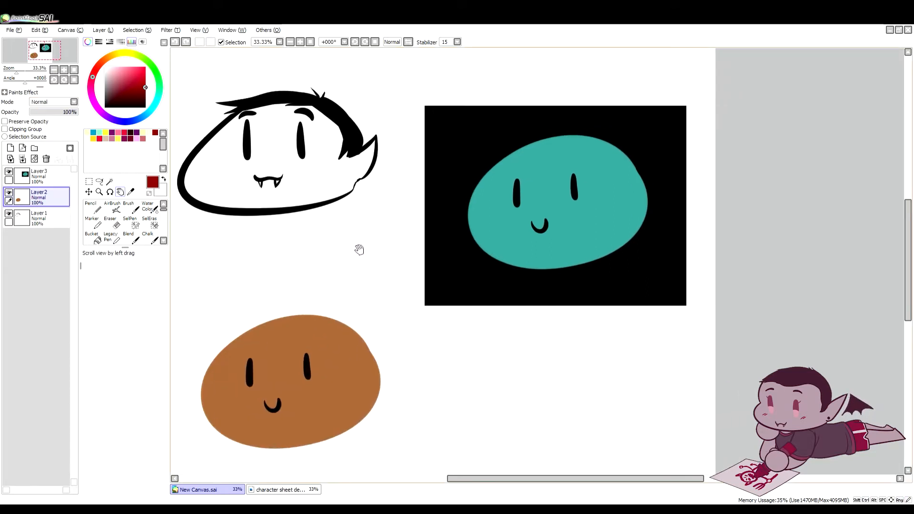
# Add a new layer above Layer3, sample the face's teal, and airbrush it over the face with a soft halo on the black background.
pyautogui.moveTo(419, 185); pyautogui.dragTo(347, 215)
pyautogui.scroll(1, 348, 225)
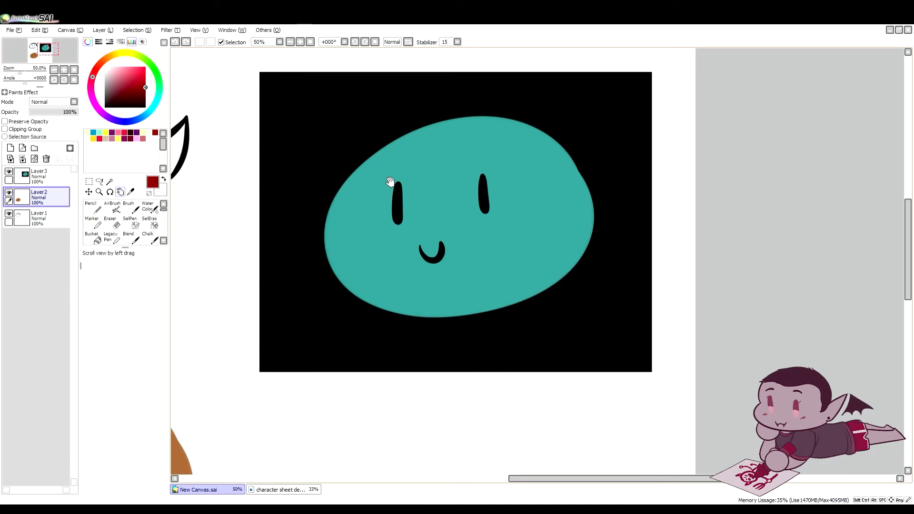
pyautogui.click(34, 176)
pyautogui.click(10, 148)
pyautogui.click(131, 192)
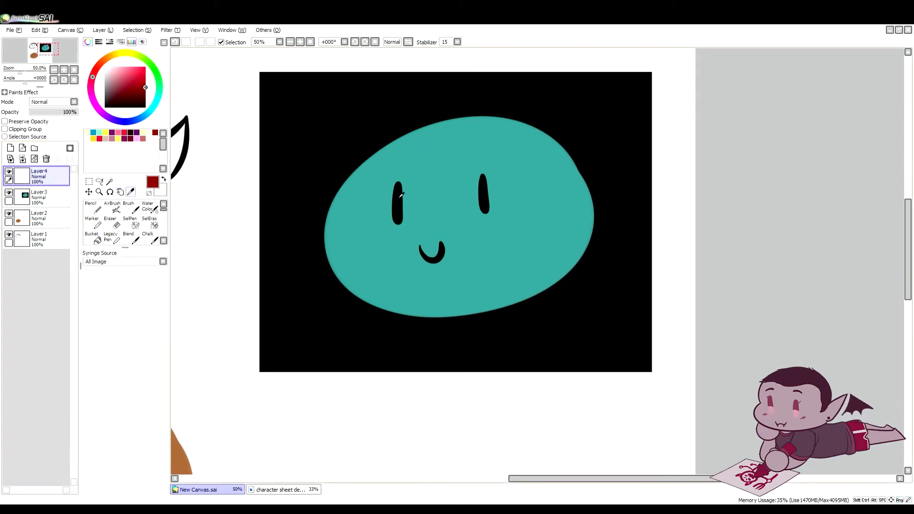
pyautogui.click(430, 173)
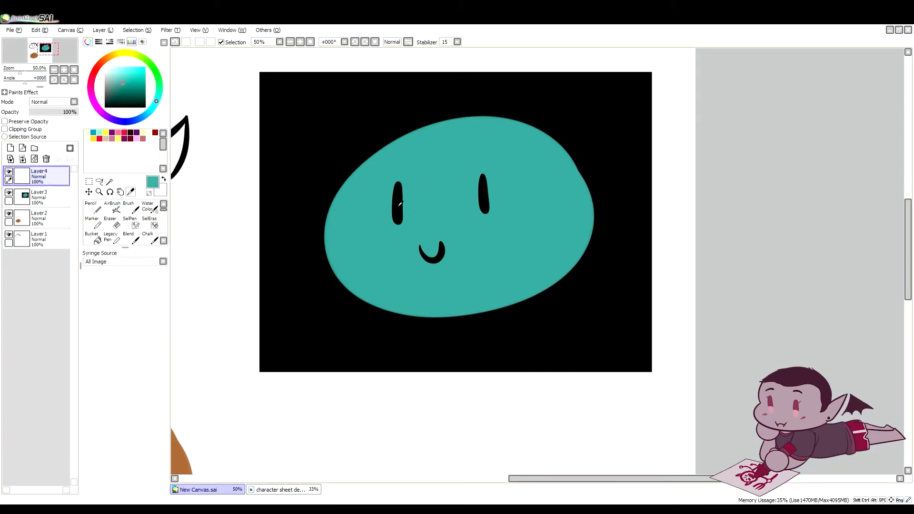
pyautogui.press('b')
pyautogui.moveTo(421, 158)
pyautogui.mouseDown()
pyautogui.moveTo(387, 285)
pyautogui.moveTo(561, 228)
pyautogui.moveTo(367, 220)
pyautogui.moveTo(483, 143)
pyautogui.moveTo(363, 169)
pyautogui.moveTo(471, 279)
pyautogui.moveTo(476, 194)
pyautogui.moveTo(472, 209)
pyautogui.mouseUp()
# Try the Screen blending mode on the teal airbrushed layer, and delete the layer.
pyautogui.click(52, 103)
pyautogui.click(55, 125)
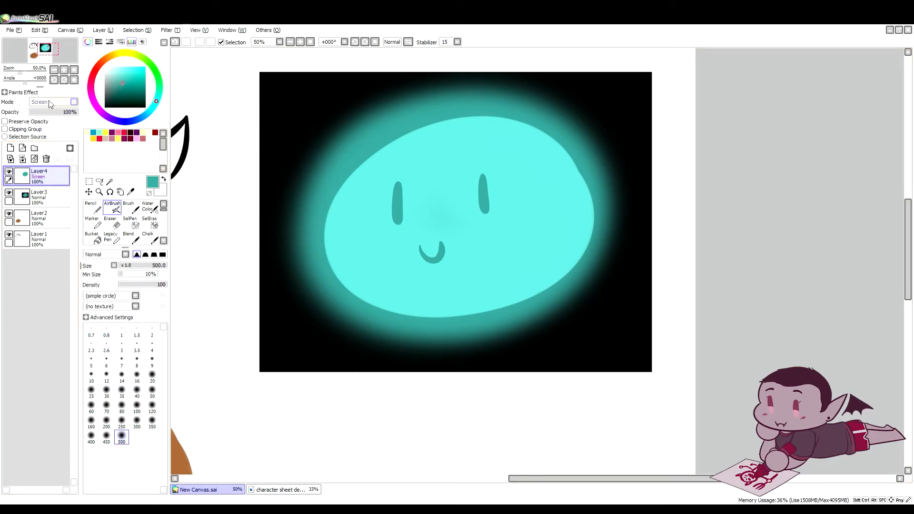
pyautogui.click(46, 158)
# Add a new layer directly above Layer2 and clip it to the brown face.
pyautogui.press('space')
pyautogui.scroll(-1, 284, 210)
pyautogui.moveTo(267, 223); pyautogui.dragTo(367, 183)
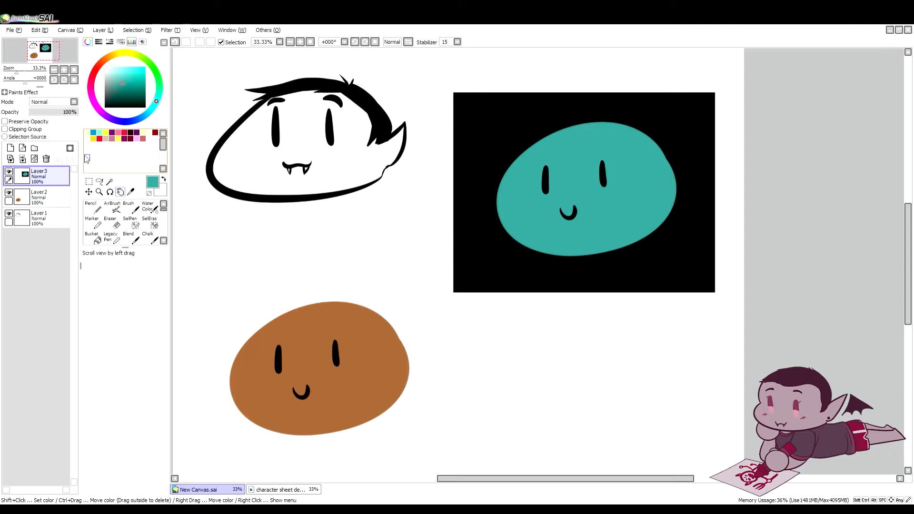
pyautogui.click(43, 197)
pyautogui.click(10, 148)
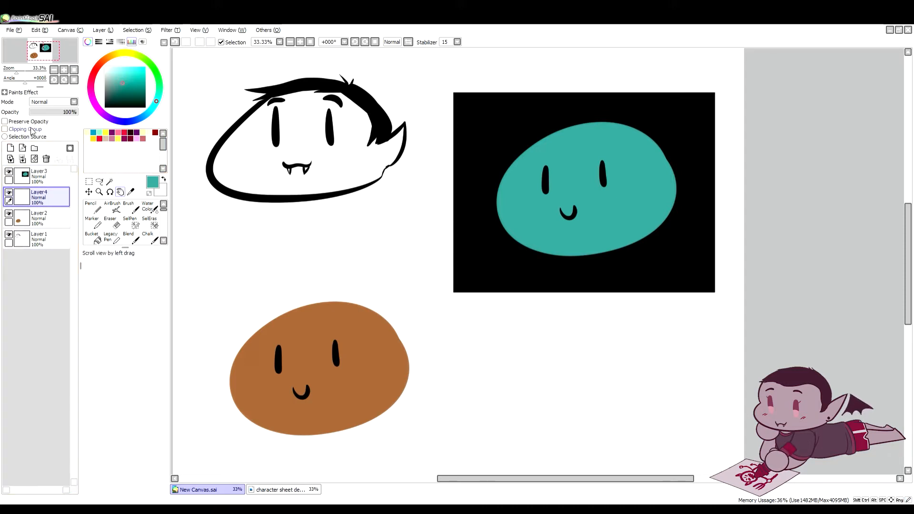
pyautogui.moveTo(289, 242); pyautogui.dragTo(364, 169)
pyautogui.scroll(1, 357, 172)
pyautogui.moveTo(252, 211); pyautogui.dragTo(291, 173)
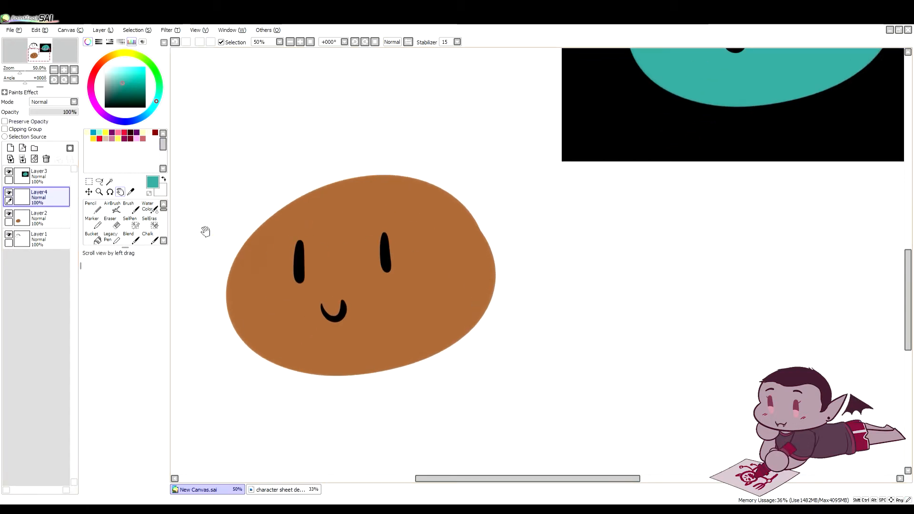
pyautogui.click(6, 129)
# Airbrush saturated blue over the whole brown face on the clipped layer.
pyautogui.click(133, 120)
pyautogui.click(145, 70)
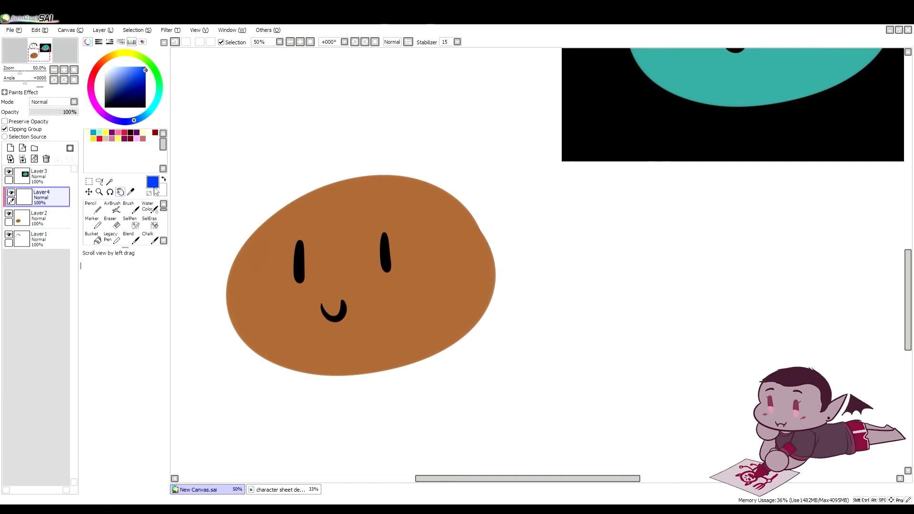
pyautogui.press('b')
pyautogui.moveTo(263, 174)
pyautogui.mouseDown()
pyautogui.moveTo(255, 195)
pyautogui.moveTo(291, 407)
pyautogui.moveTo(429, 155)
pyautogui.moveTo(446, 328)
pyautogui.mouseUp()
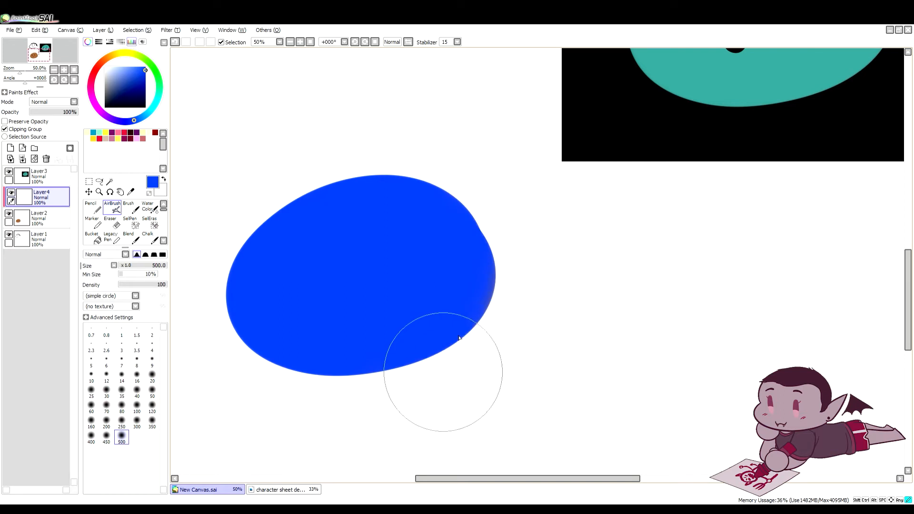
# Compare the blue layer in Overlay mode at 31% and 19% opacity, and delete the layer.
pyautogui.click(62, 102)
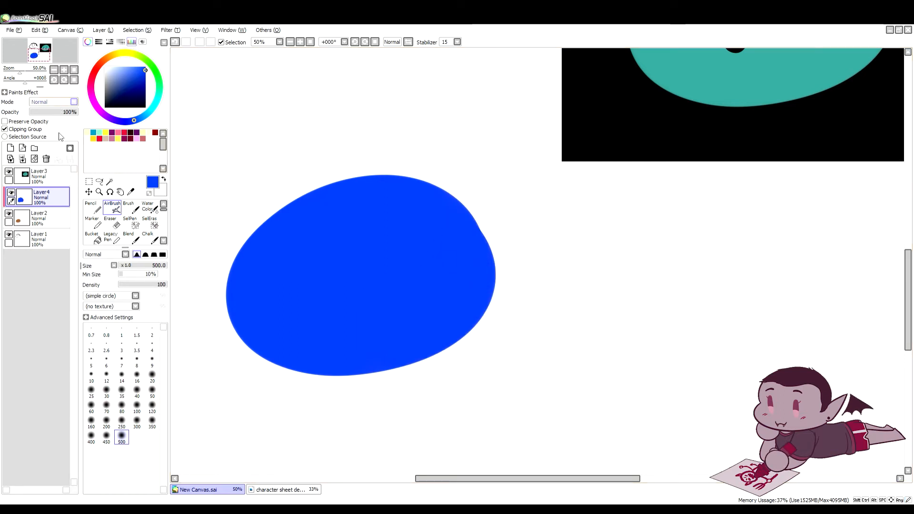
pyautogui.click(62, 133)
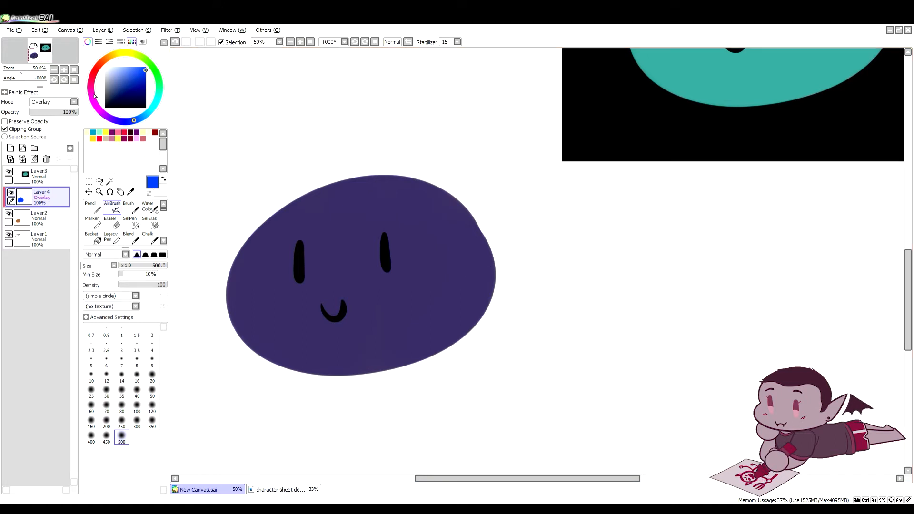
pyautogui.moveTo(45, 112)
pyautogui.mouseDown()
pyautogui.moveTo(33, 117)
pyautogui.moveTo(57, 113)
pyautogui.moveTo(44, 112)
pyautogui.mouseUp()
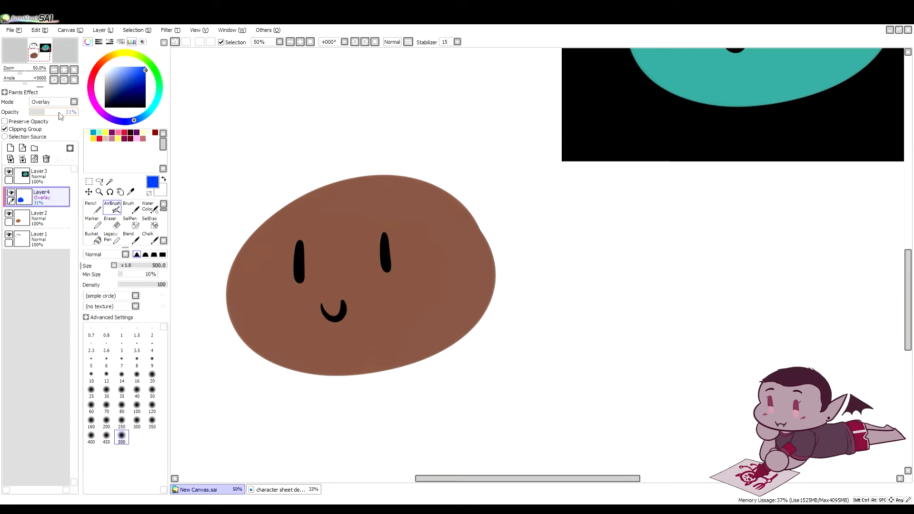
pyautogui.moveTo(59, 113); pyautogui.dragTo(38, 112)
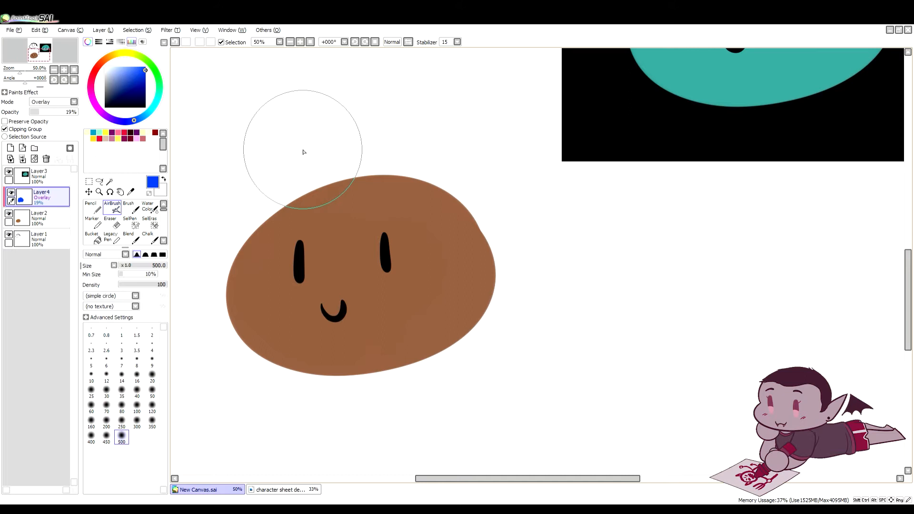
pyautogui.click(46, 158)
# Add a new layer above Layer3 and clip it to the teal face drawing.
pyautogui.click(120, 191)
pyautogui.moveTo(506, 171); pyautogui.dragTo(516, 266)
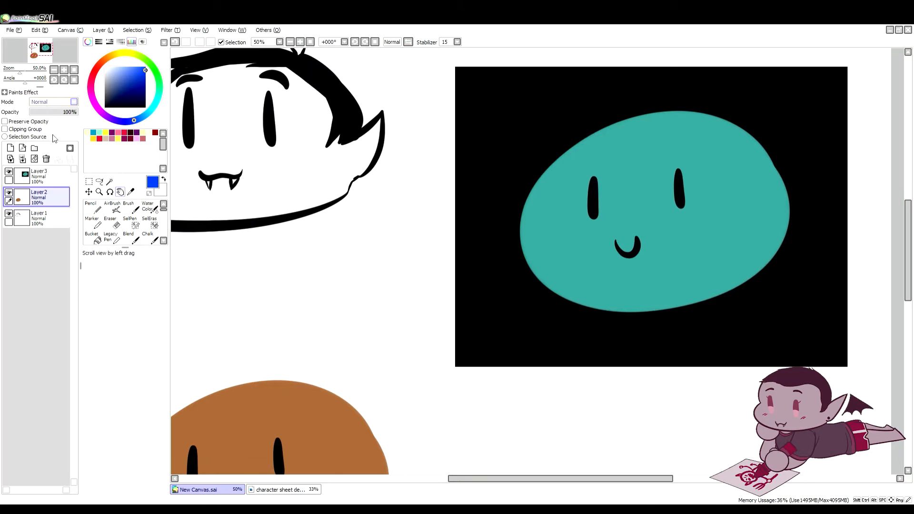
pyautogui.click(36, 177)
pyautogui.click(10, 148)
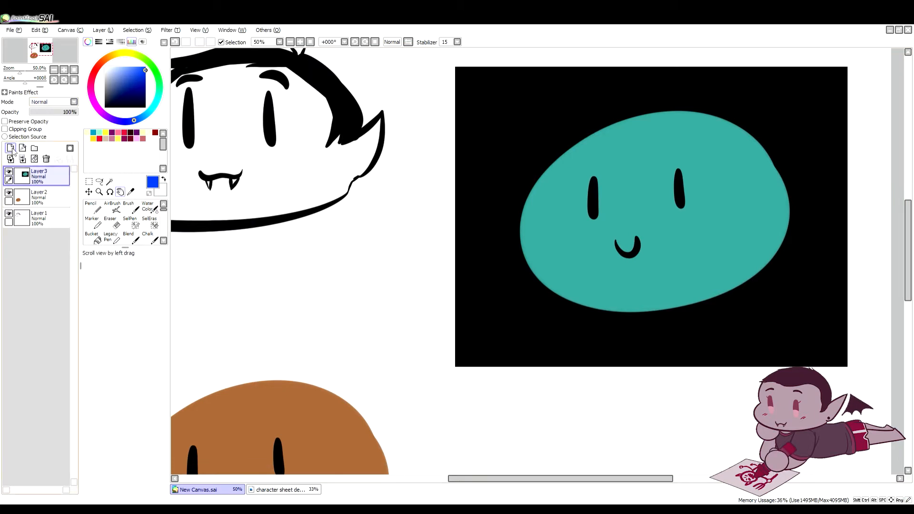
pyautogui.click(33, 128)
pyautogui.moveTo(586, 205); pyautogui.dragTo(455, 251)
pyautogui.moveTo(597, 289); pyautogui.dragTo(494, 271)
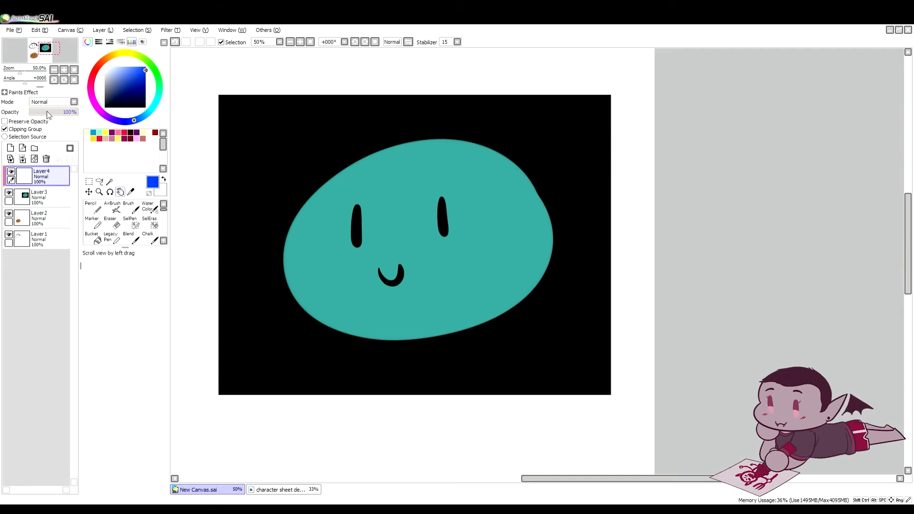
# Choose a bright cyan based on the face's teal and airbrush it over the face and just beyond its outline.
pyautogui.moveTo(153, 106); pyautogui.dragTo(149, 111)
pyautogui.click(131, 192)
pyautogui.click(371, 185)
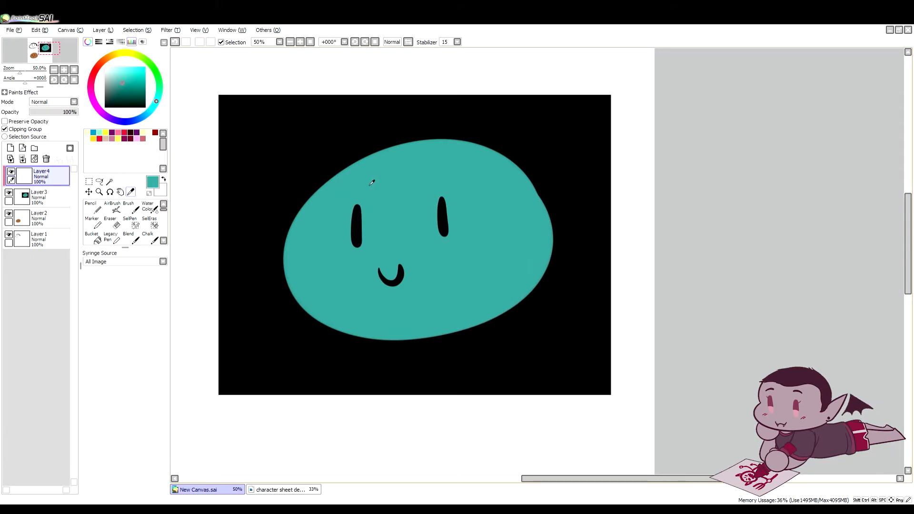
pyautogui.click(144, 102)
pyautogui.moveTo(156, 102); pyautogui.dragTo(149, 111)
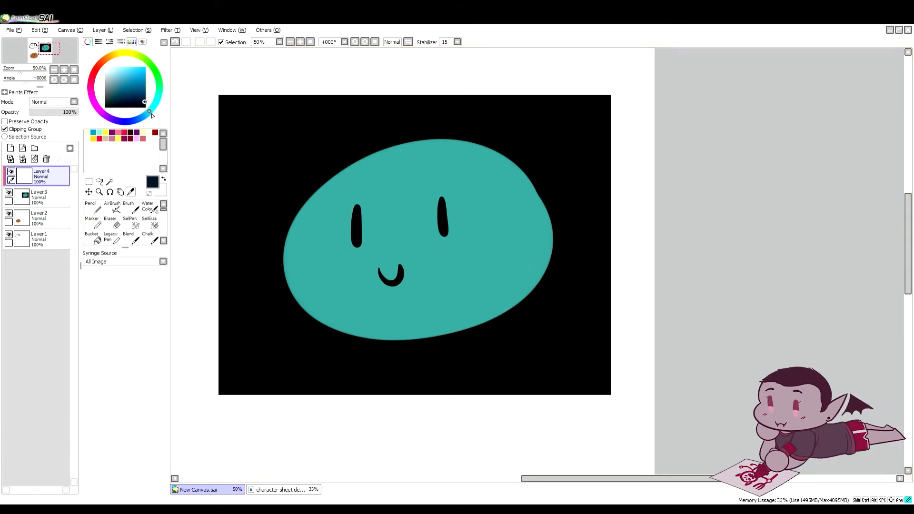
pyautogui.click(145, 67)
pyautogui.click(112, 208)
pyautogui.moveTo(359, 154)
pyautogui.mouseDown()
pyautogui.moveTo(455, 318)
pyautogui.moveTo(378, 133)
pyautogui.moveTo(336, 204)
pyautogui.moveTo(377, 234)
pyautogui.moveTo(511, 221)
pyautogui.mouseUp()
# Set the cyan layer's blending mode to Luminosity and airbrush more glow along the face's right edge.
pyautogui.click(50, 101)
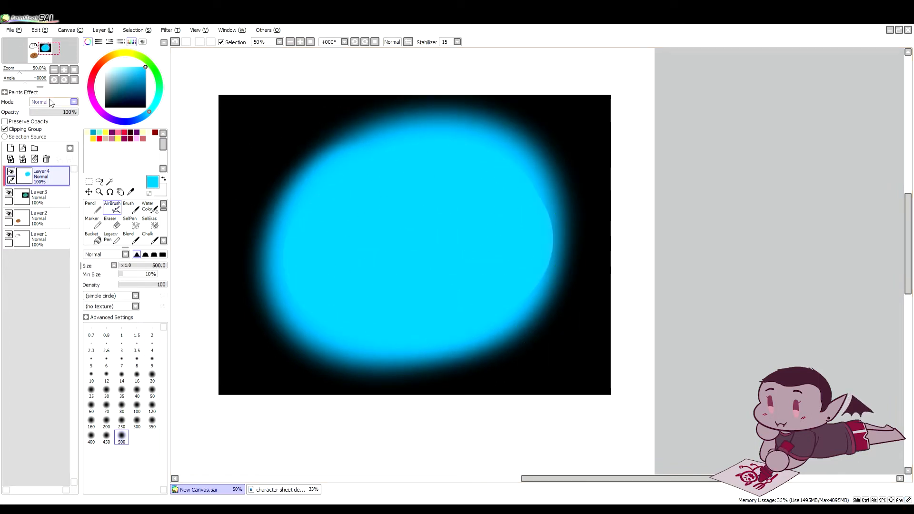
pyautogui.click(54, 137)
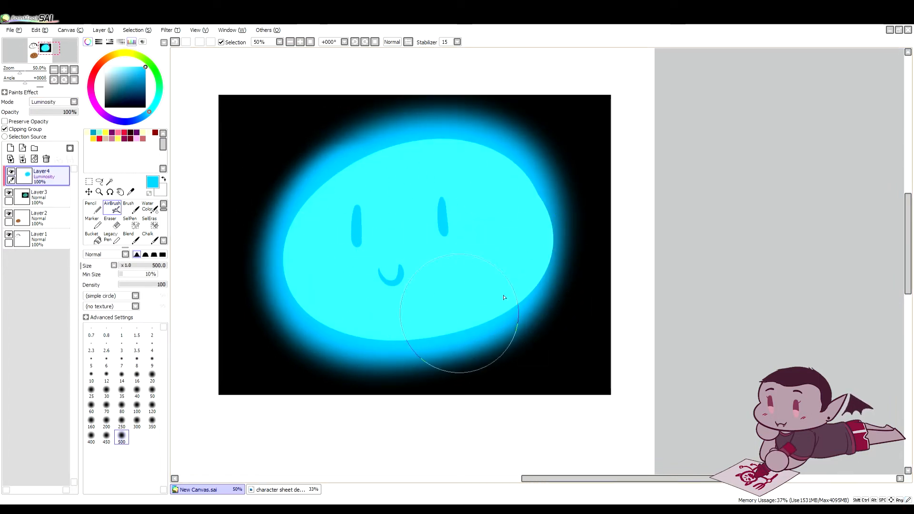
pyautogui.moveTo(538, 209)
pyautogui.mouseDown()
pyautogui.moveTo(526, 285)
pyautogui.moveTo(564, 184)
pyautogui.moveTo(485, 167)
pyautogui.mouseUp()
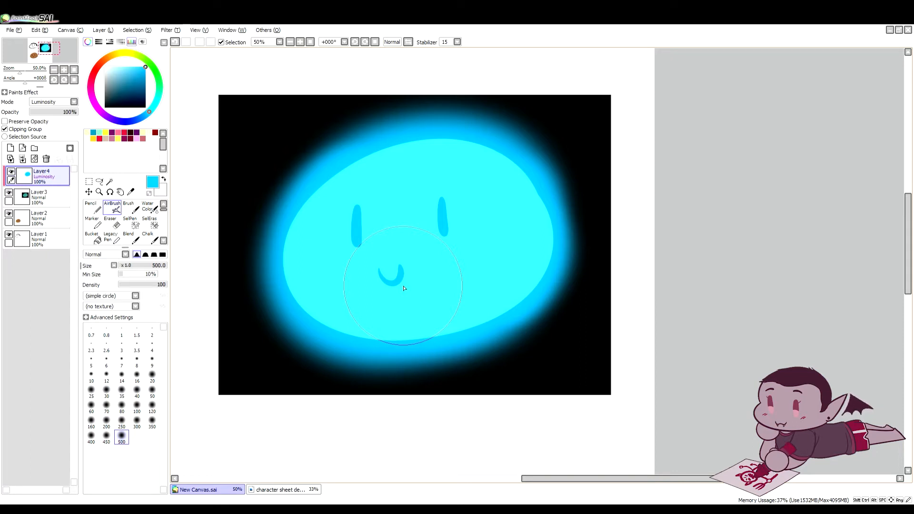
# Compare the Luminosity layer at 49% and 100% opacity, and delete the layer.
pyautogui.moveTo(76, 112)
pyautogui.mouseDown()
pyautogui.moveTo(54, 112)
pyautogui.moveTo(79, 112)
pyautogui.mouseUp()
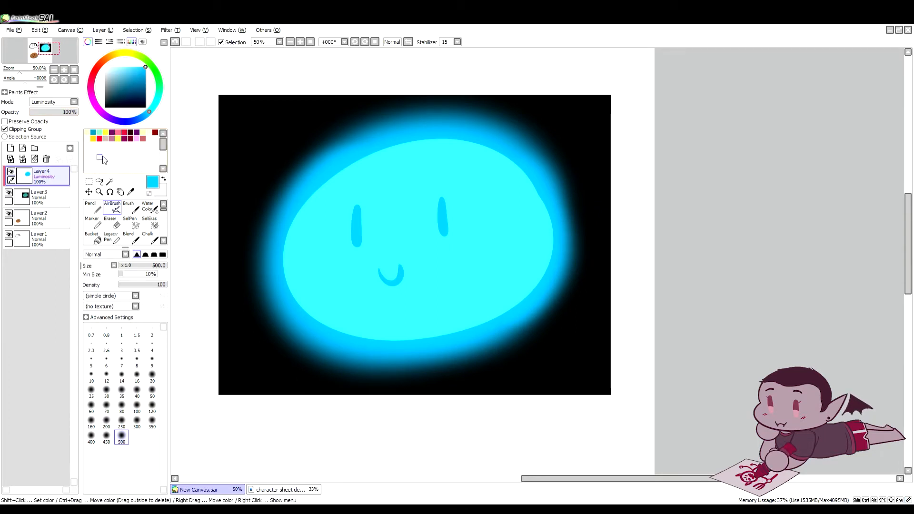
pyautogui.click(53, 113)
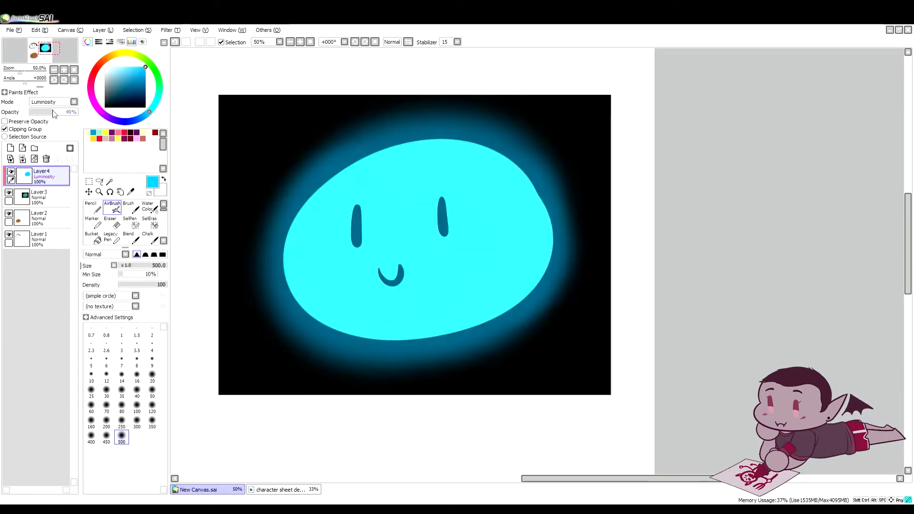
pyautogui.moveTo(52, 112); pyautogui.dragTo(86, 112)
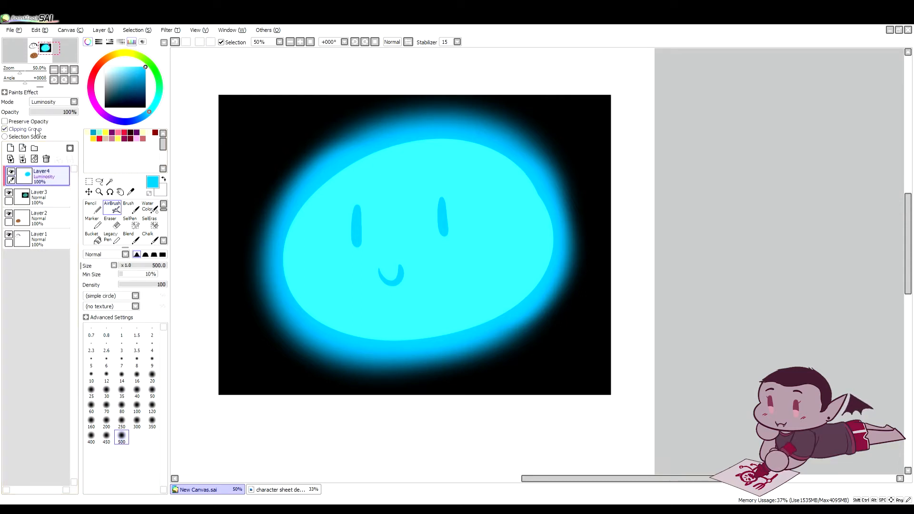
pyautogui.click(46, 158)
# Add a new layer above Layer2 and clip it to the brown face.
pyautogui.click(121, 192)
pyautogui.moveTo(210, 224); pyautogui.dragTo(430, 160)
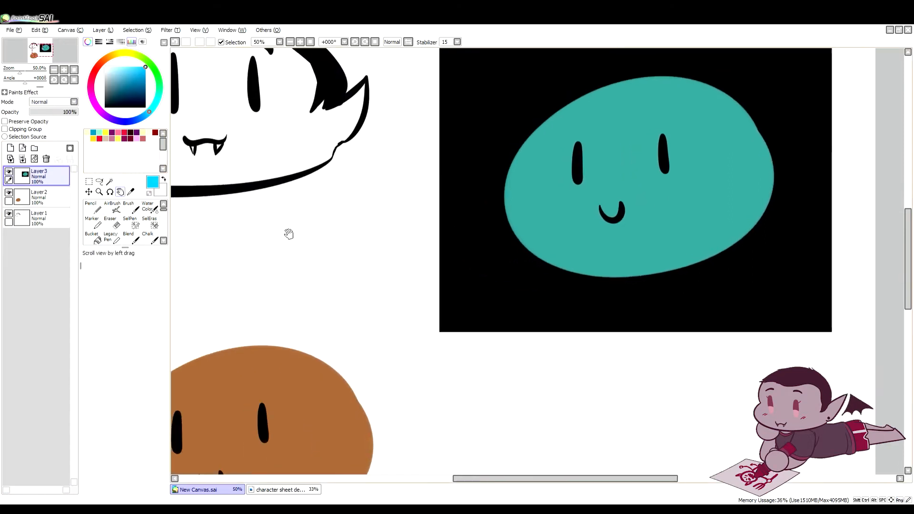
pyautogui.moveTo(232, 279); pyautogui.dragTo(337, 176)
pyautogui.moveTo(312, 244); pyautogui.dragTo(303, 213)
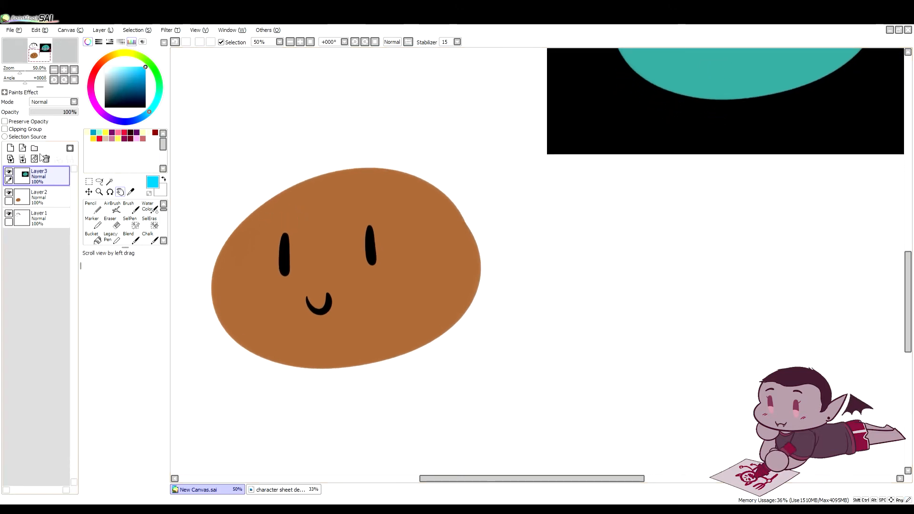
pyautogui.click(41, 197)
pyautogui.click(10, 148)
pyautogui.click(4, 129)
# Airbrush crimson red shading along the right side of the brown face.
pyautogui.click(93, 139)
pyautogui.click(124, 132)
pyautogui.click(112, 205)
pyautogui.moveTo(413, 185)
pyautogui.mouseDown()
pyautogui.moveTo(419, 164)
pyautogui.moveTo(381, 380)
pyautogui.mouseUp()
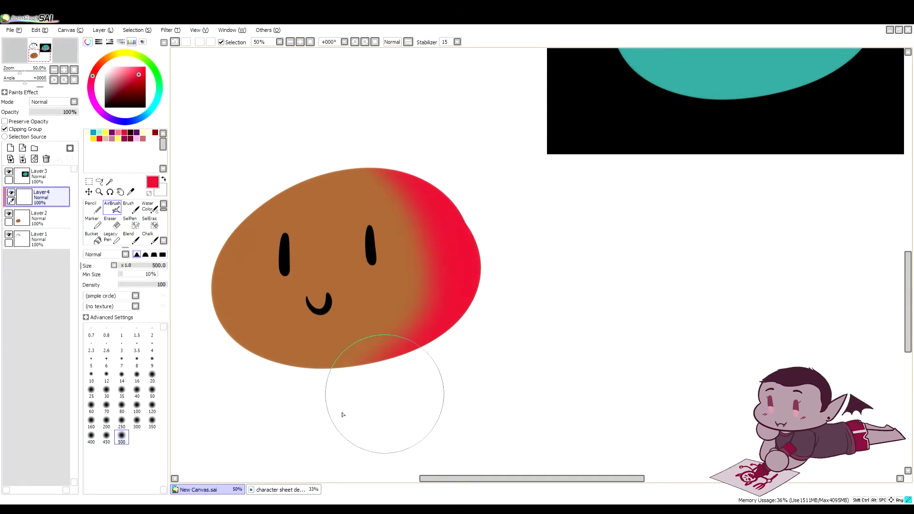
# Set the red shading layer to Multiply, and switch it to Shade for comparison.
pyautogui.click(61, 102)
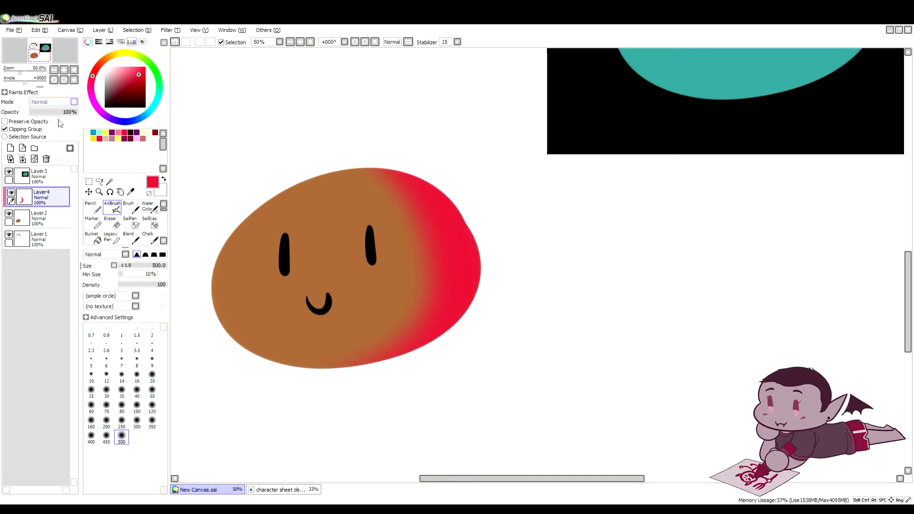
pyautogui.click(63, 123)
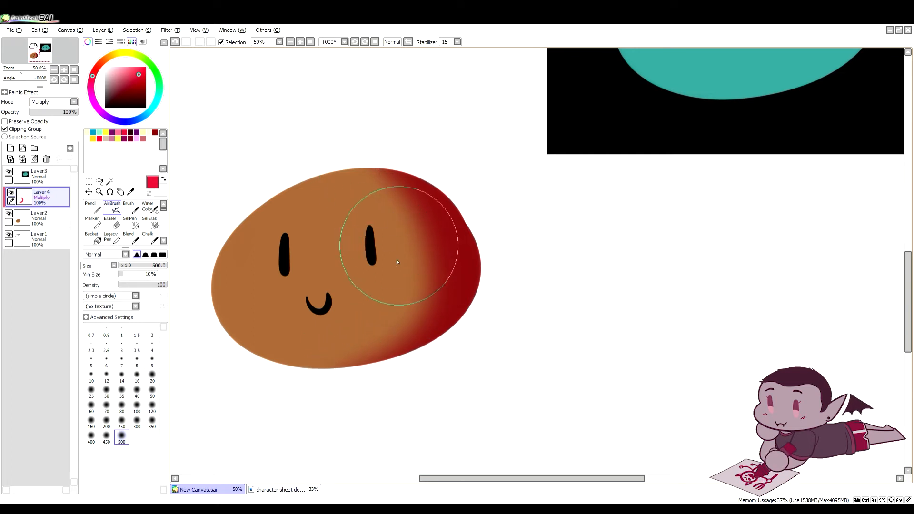
pyautogui.click(56, 149)
# Compare the red Shade layer at 38% and 21% opacity, and delete the layer.
pyautogui.click(48, 112)
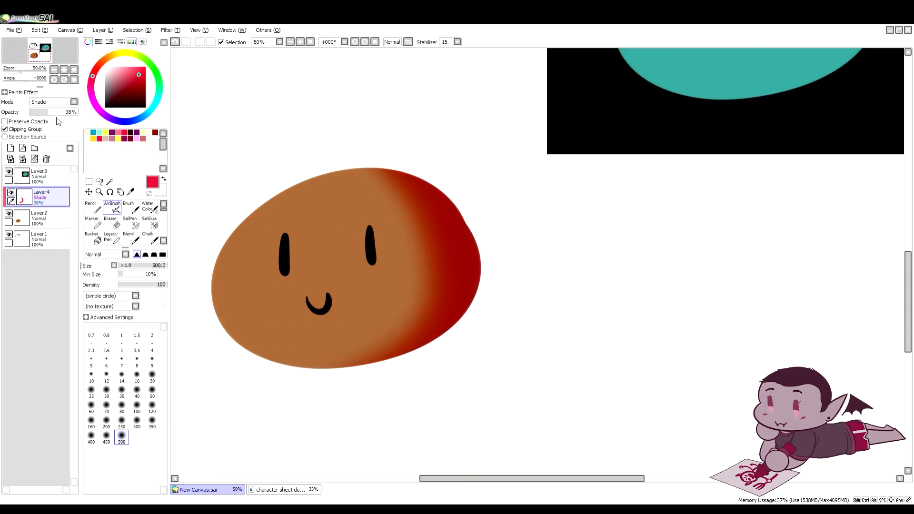
pyautogui.moveTo(46, 111); pyautogui.dragTo(40, 111)
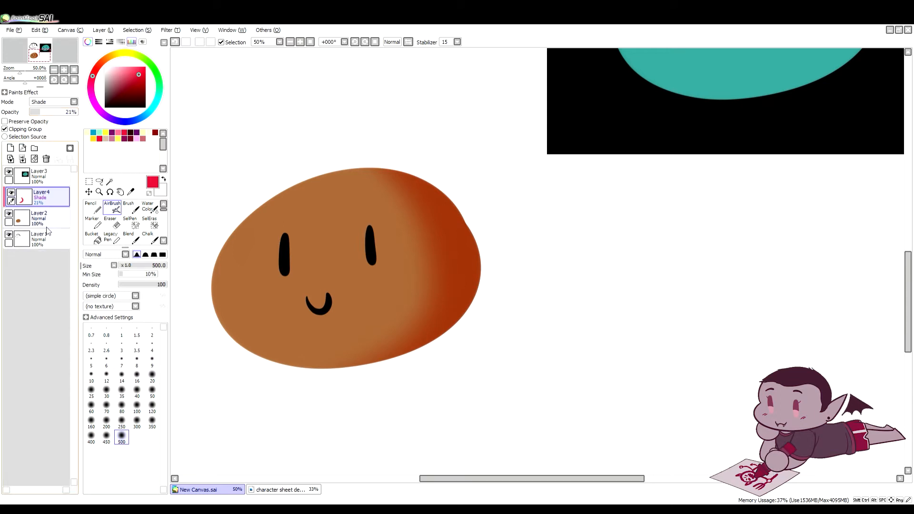
pyautogui.click(47, 158)
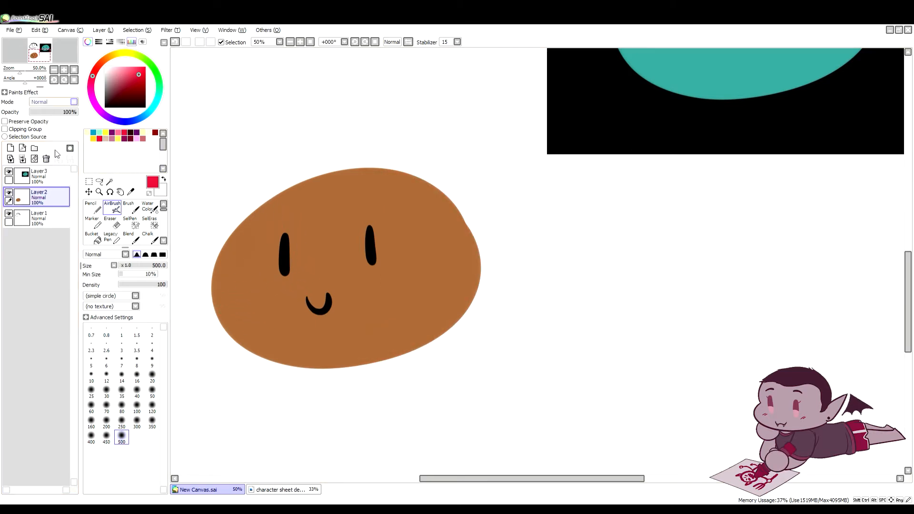
# Add a fresh layer above Layer2 and clip it to the brown face.
pyautogui.press('space')
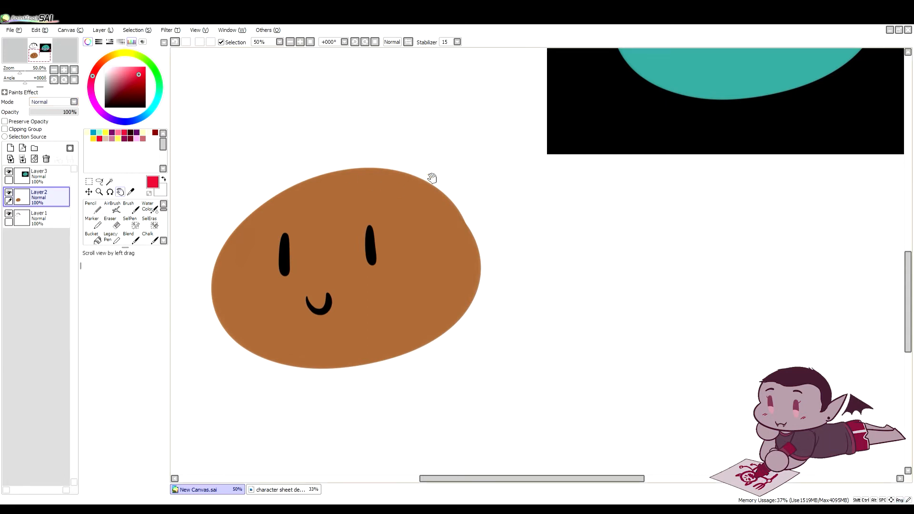
pyautogui.moveTo(435, 184); pyautogui.dragTo(420, 184)
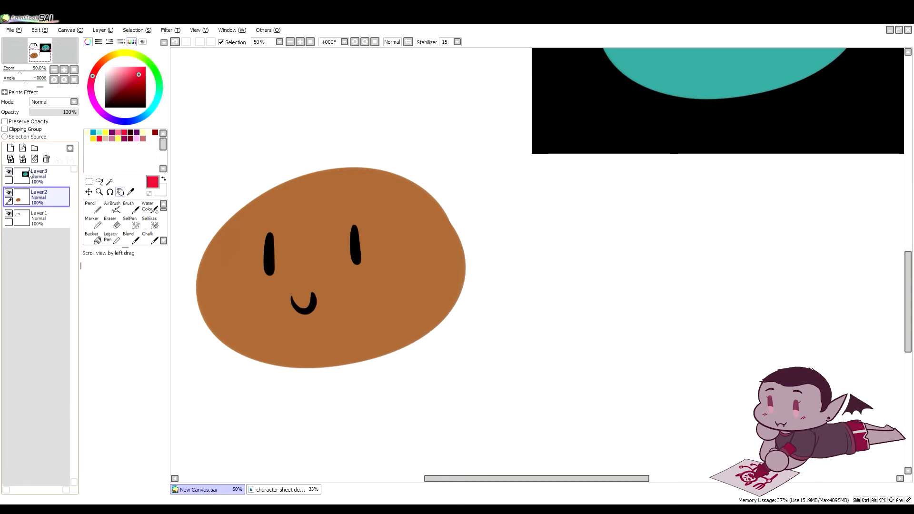
pyautogui.click(10, 147)
pyautogui.click(4, 128)
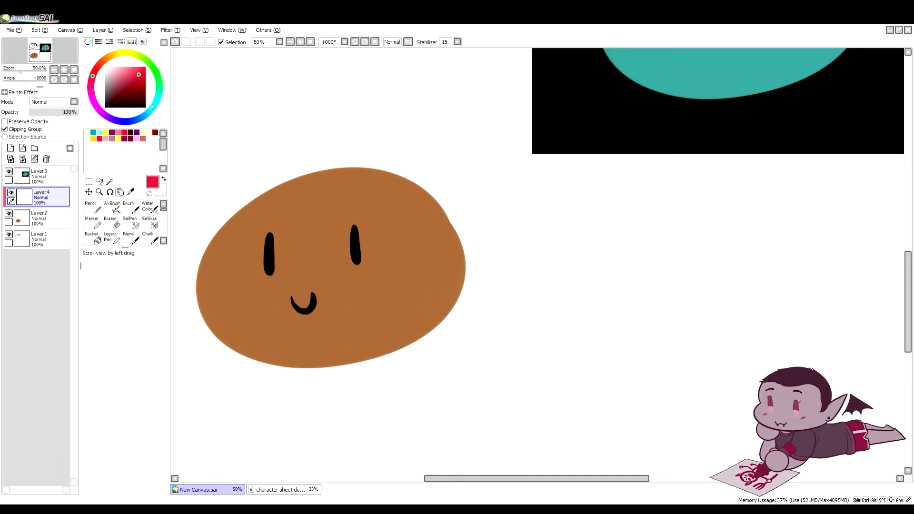
# Airbrush bright blue shading along the right side of the brown face on the clipped layer.
pyautogui.click(144, 115)
pyautogui.moveTo(142, 71); pyautogui.dragTo(152, 61)
pyautogui.press('b')
pyautogui.moveTo(340, 157)
pyautogui.mouseDown()
pyautogui.moveTo(392, 176)
pyautogui.moveTo(410, 350)
pyautogui.moveTo(366, 376)
pyautogui.mouseUp()
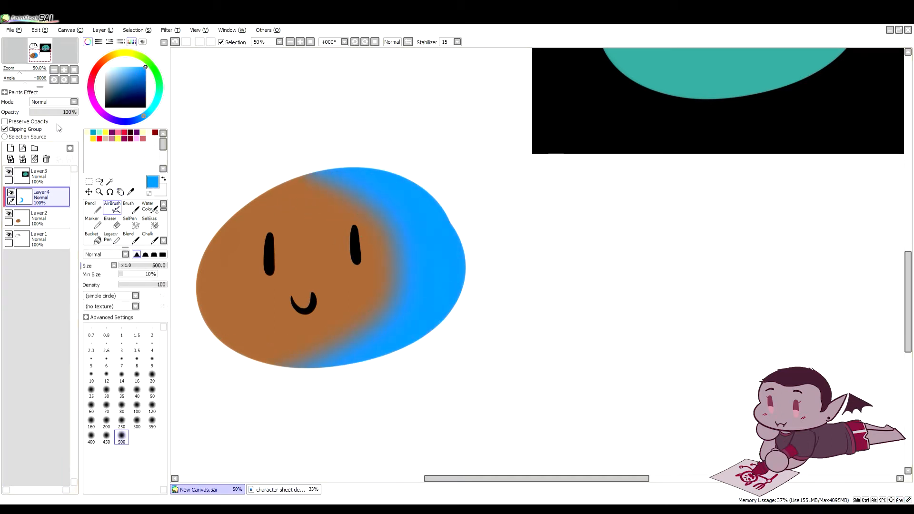
# Set the blue shading layer to Lumi & Shade and lower its opacity to 27%.
pyautogui.click(50, 103)
pyautogui.click(66, 158)
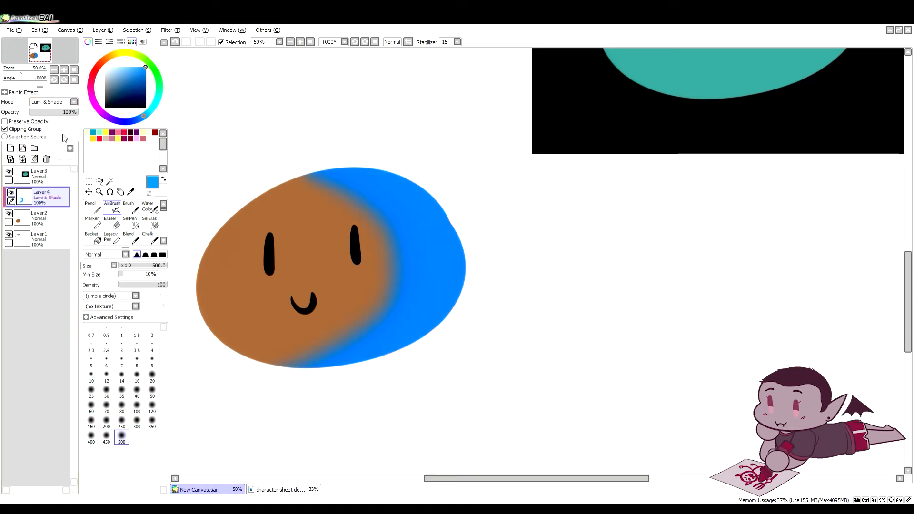
pyautogui.moveTo(52, 112); pyautogui.dragTo(43, 110)
pyautogui.press('h')
pyautogui.press('h')
pyautogui.press('space')
pyautogui.moveTo(362, 250); pyautogui.dragTo(347, 238)
# Shift the shading layer's hue from blue to red with a colour adjustment filter.
pyautogui.click(171, 30)
pyautogui.click(185, 44)
pyautogui.moveTo(590, 122)
pyautogui.mouseDown()
pyautogui.moveTo(535, 121)
pyautogui.moveTo(671, 116)
pyautogui.moveTo(652, 118)
pyautogui.mouseUp()
pyautogui.click(564, 188)
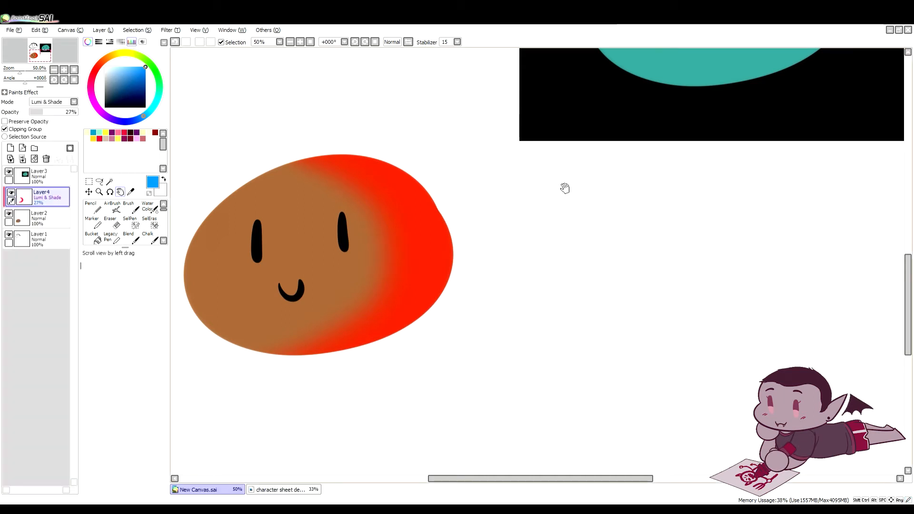
# Try the red shading layer as Multiply and as Shade at 100% opacity, and return it to Lumi & Shade.
pyautogui.click(53, 118)
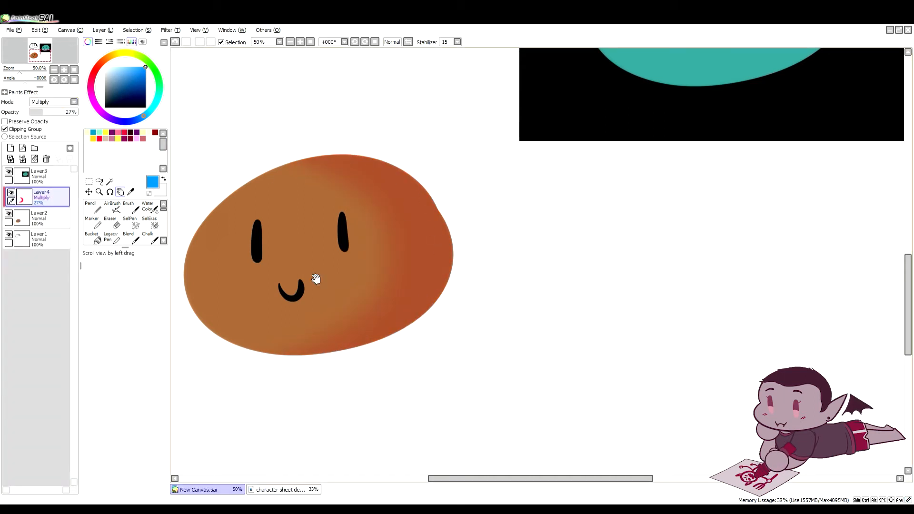
pyautogui.moveTo(46, 113)
pyautogui.mouseDown()
pyautogui.moveTo(90, 108)
pyautogui.moveTo(46, 112)
pyautogui.moveTo(79, 111)
pyautogui.mouseUp()
pyautogui.click(57, 144)
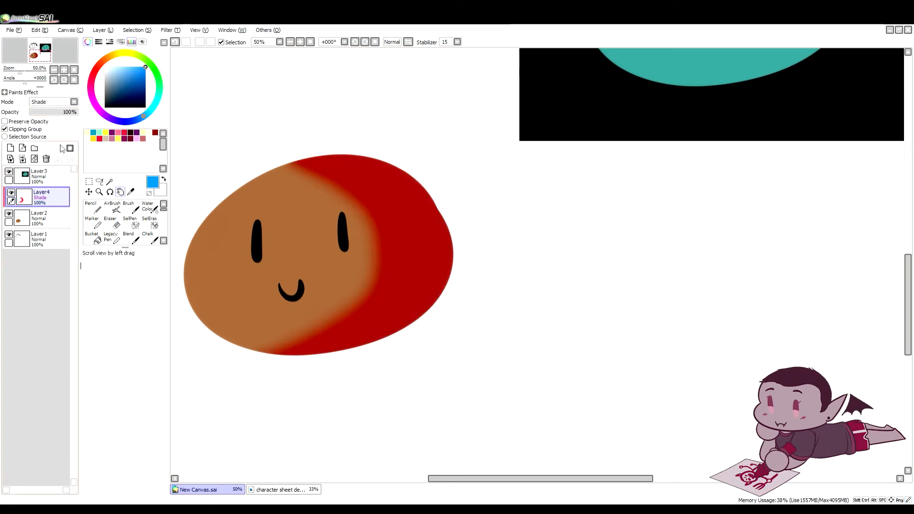
pyautogui.click(50, 101)
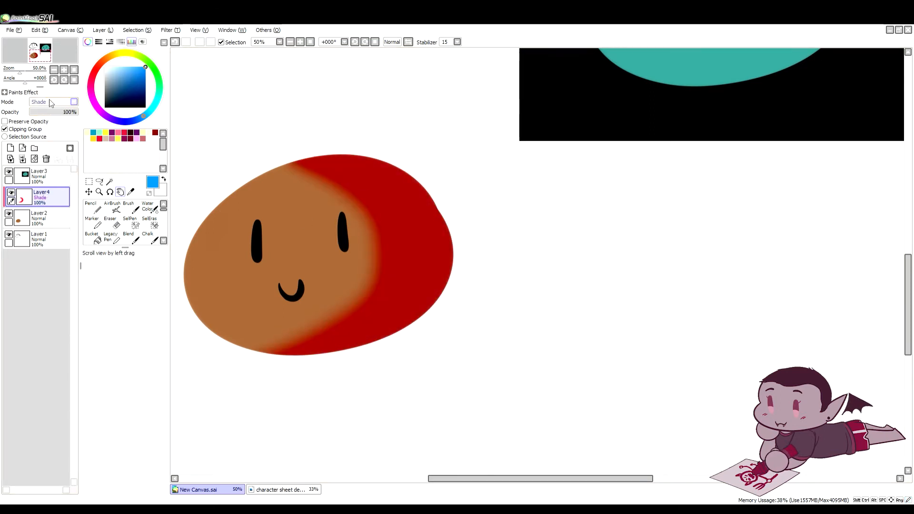
pyautogui.click(53, 157)
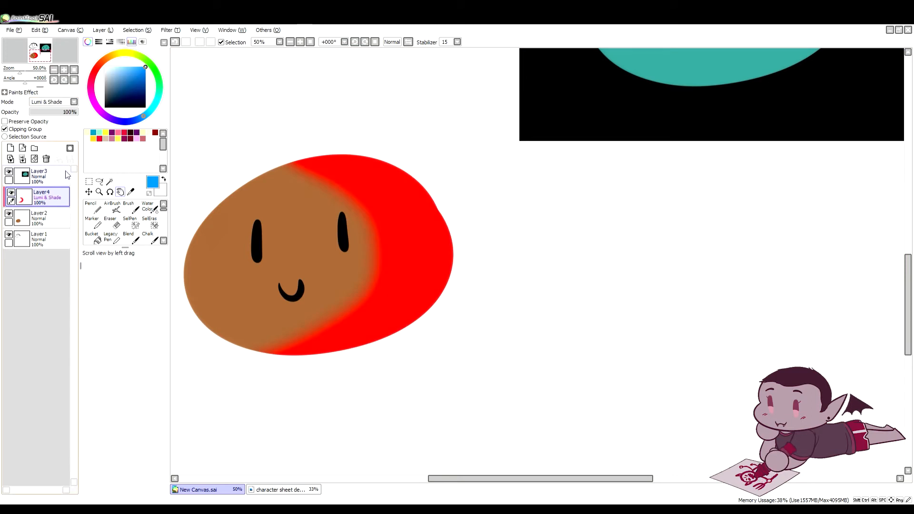
# Lower the red Lumi & Shade layer's opacity to 10%.
pyautogui.moveTo(54, 110); pyautogui.dragTo(36, 110)
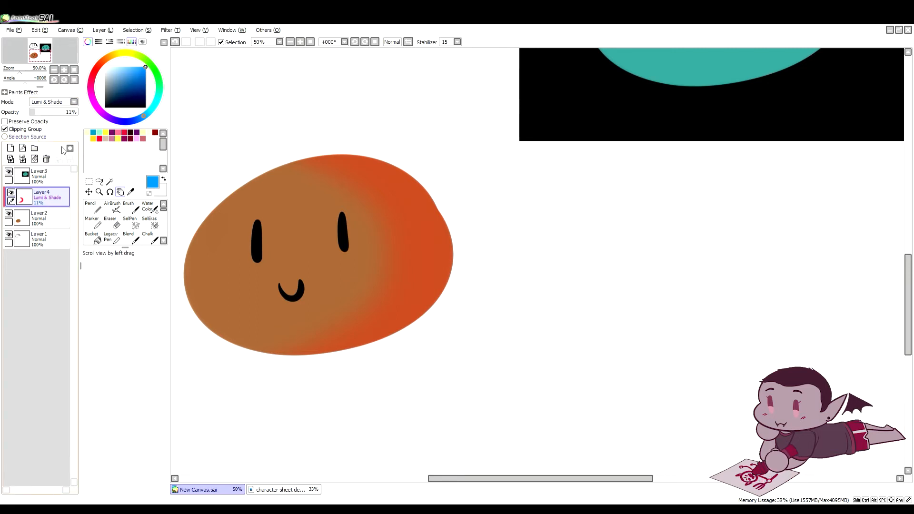
pyautogui.moveTo(41, 112); pyautogui.dragTo(35, 115)
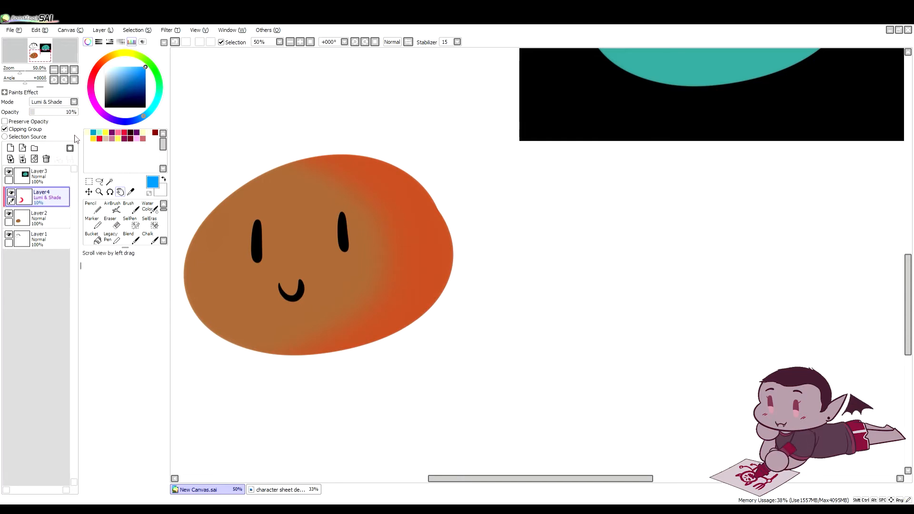
pyautogui.moveTo(303, 208); pyautogui.dragTo(302, 219)
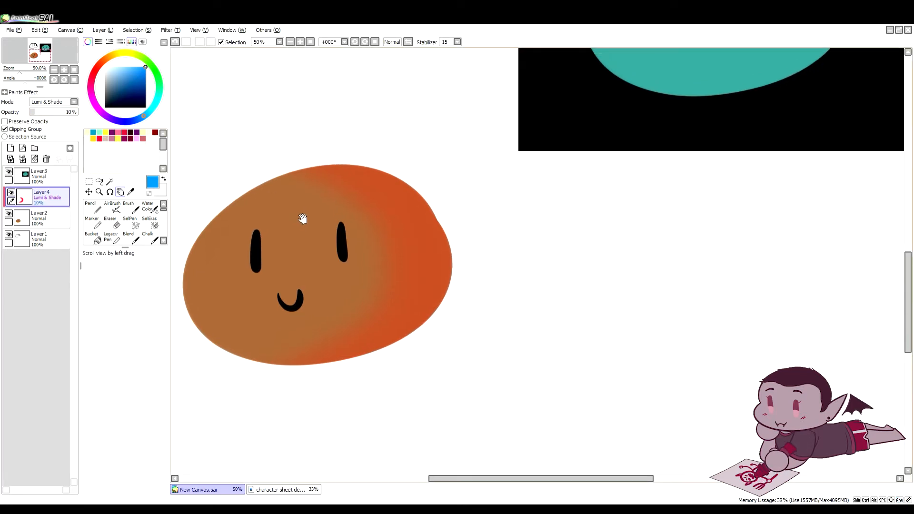
pyautogui.scroll(-1, 311, 212)
pyautogui.press('h')
pyautogui.press('h')
pyautogui.moveTo(388, 168); pyautogui.dragTo(269, 221)
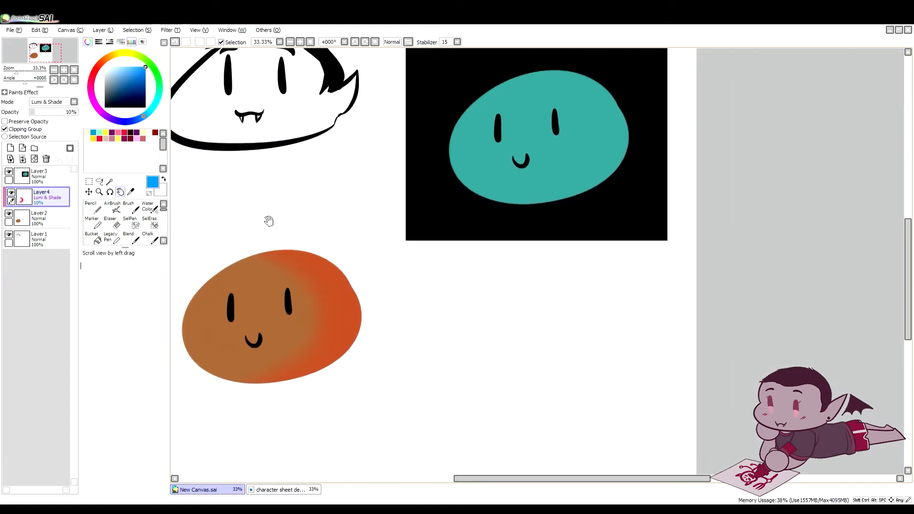
# Delete the red shading layer and add a new layer above Layer3 with the teal face.
pyautogui.click(46, 158)
pyautogui.moveTo(435, 117); pyautogui.dragTo(392, 218)
pyautogui.scroll(1, 365, 179)
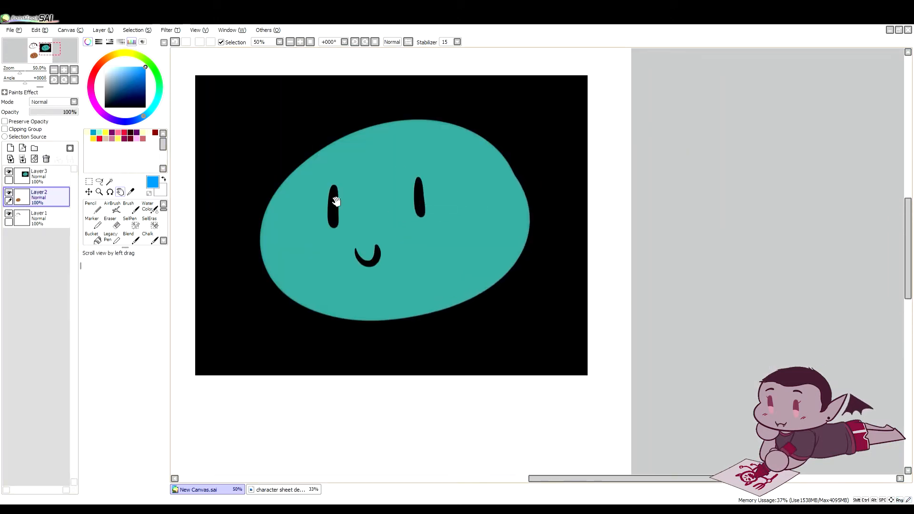
pyautogui.moveTo(442, 205); pyautogui.dragTo(449, 236)
pyautogui.click(38, 175)
pyautogui.click(10, 147)
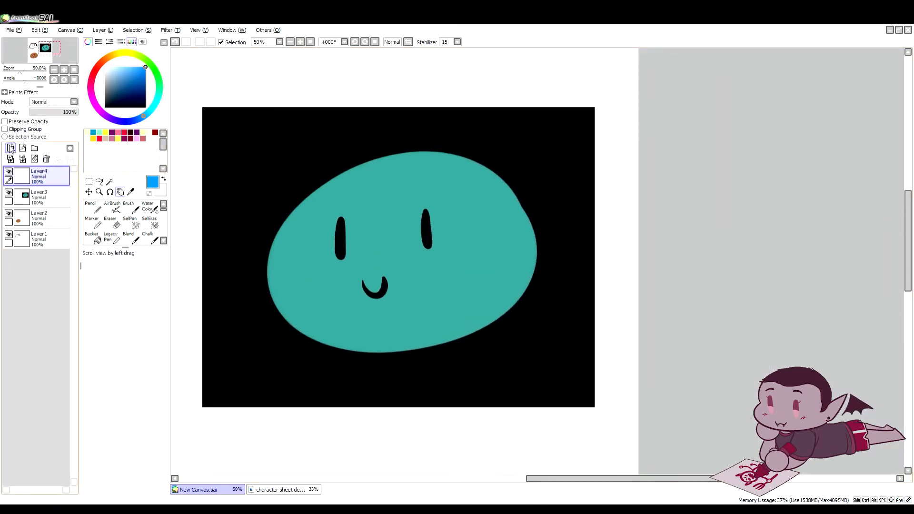
# Airbrush a bright blue glow over the whole teal face and set its layer to Luminosity.
pyautogui.click(112, 209)
pyautogui.moveTo(426, 190)
pyautogui.mouseDown()
pyautogui.moveTo(286, 285)
pyautogui.moveTo(499, 205)
pyautogui.moveTo(403, 309)
pyautogui.moveTo(425, 280)
pyautogui.mouseUp()
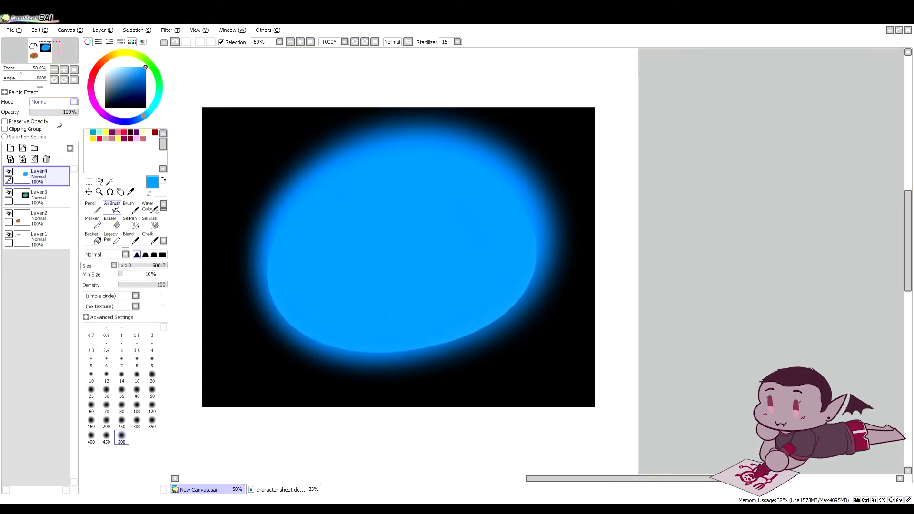
pyautogui.click(59, 142)
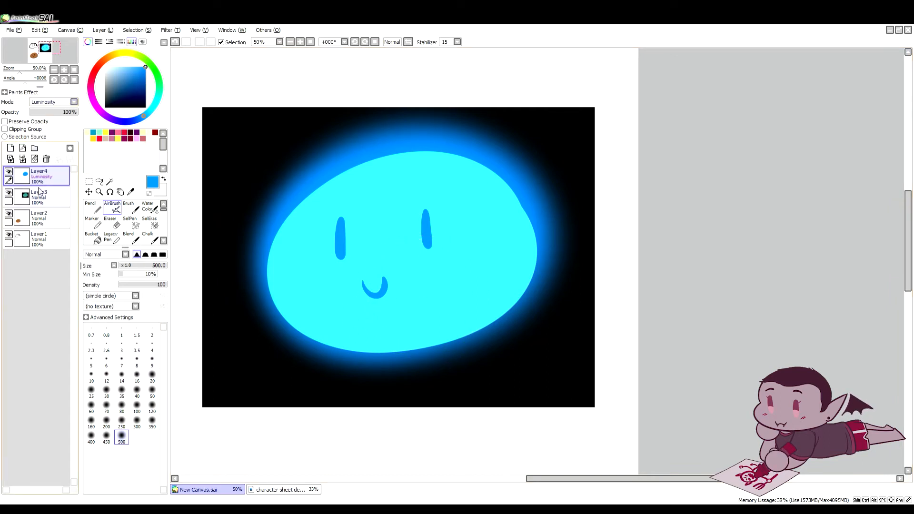
# Add a second layer, hide the Luminosity layer, and airbrush a matching blue glow set to Lumi & Shade.
pyautogui.click(10, 148)
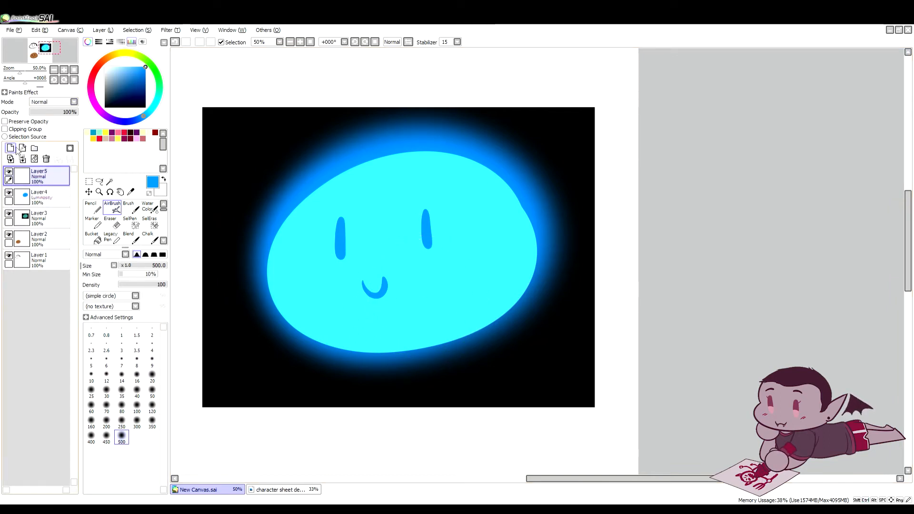
pyautogui.click(8, 192)
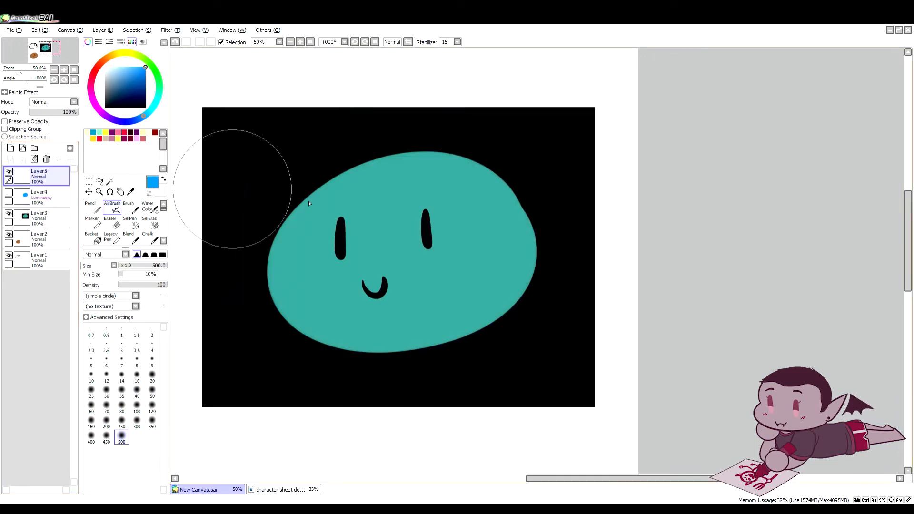
pyautogui.moveTo(371, 177)
pyautogui.mouseDown()
pyautogui.moveTo(277, 265)
pyautogui.moveTo(385, 320)
pyautogui.moveTo(502, 243)
pyautogui.moveTo(336, 191)
pyautogui.moveTo(418, 250)
pyautogui.mouseUp()
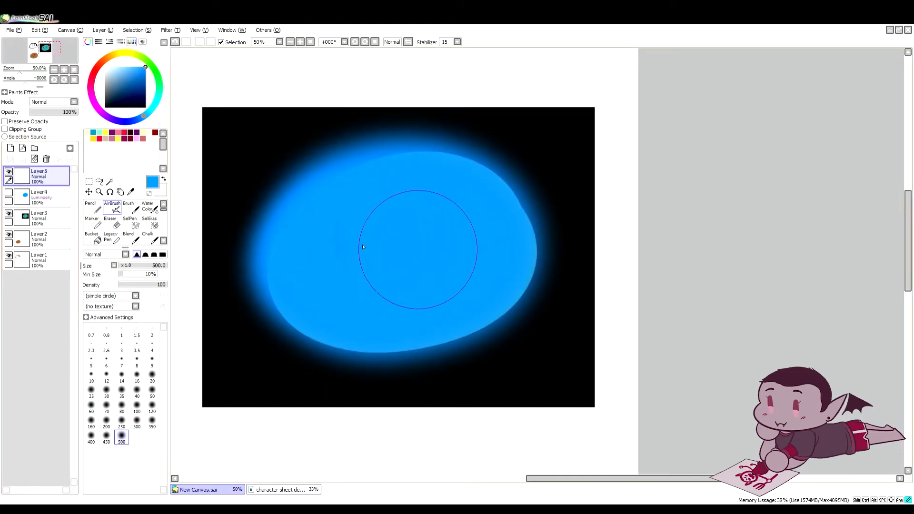
pyautogui.click(73, 102)
pyautogui.click(70, 158)
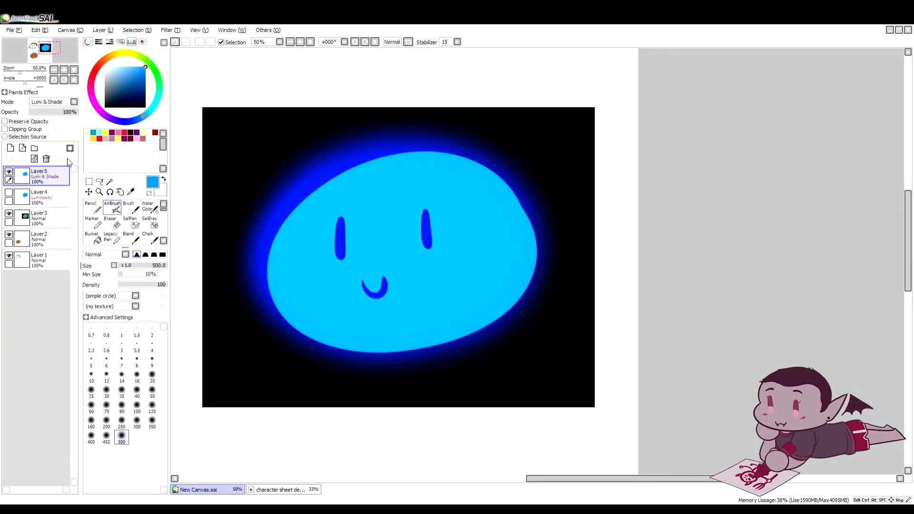
# Compare the Lumi & Shade and Luminosity glows by alternating their layers' visibility, and leave both layers shown.
pyautogui.click(9, 171)
pyautogui.click(9, 192)
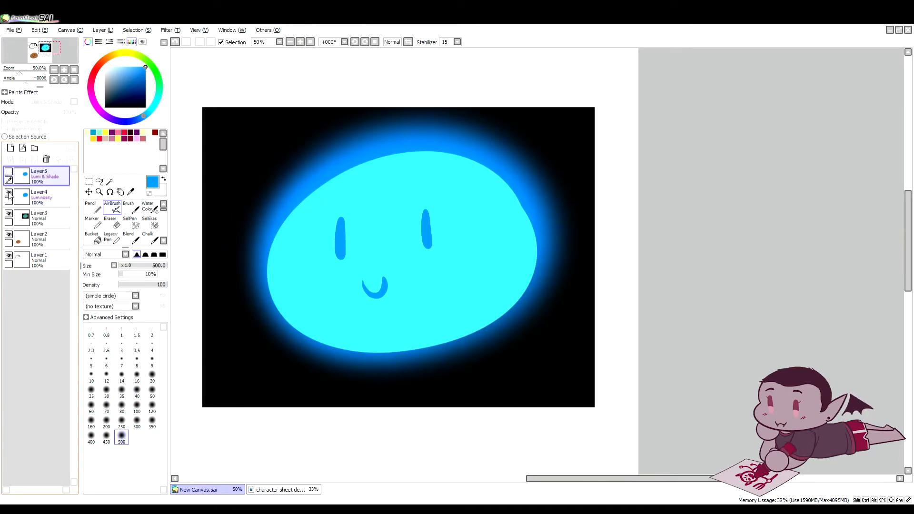
pyautogui.click(9, 192)
pyautogui.click(9, 172)
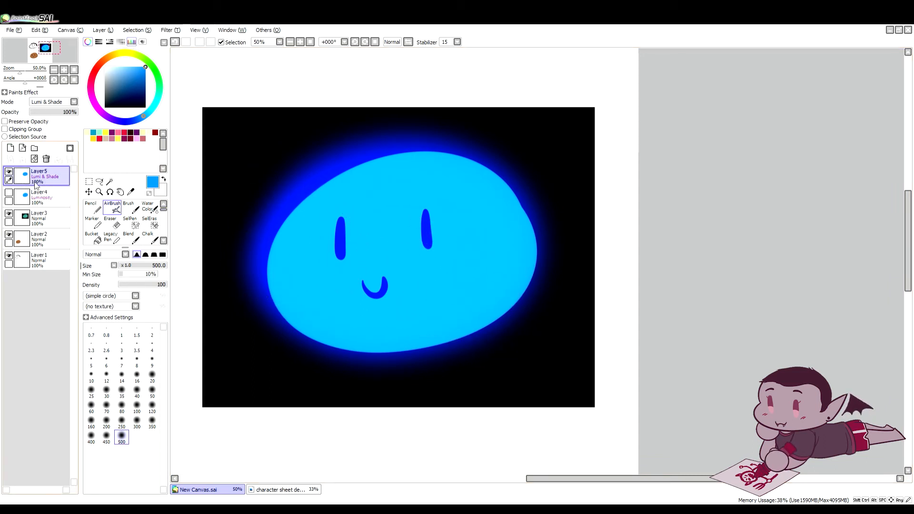
pyautogui.click(8, 172)
pyautogui.click(8, 192)
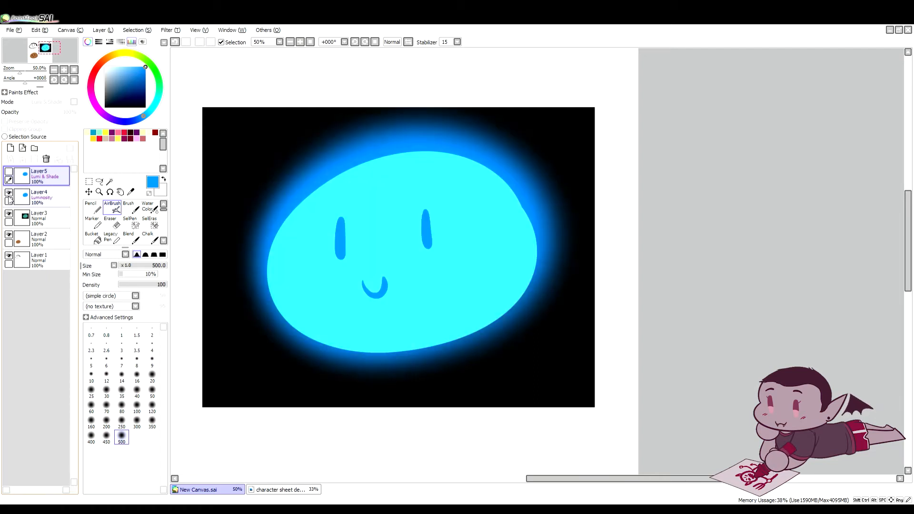
pyautogui.click(9, 192)
pyautogui.click(9, 192)
pyautogui.click(9, 172)
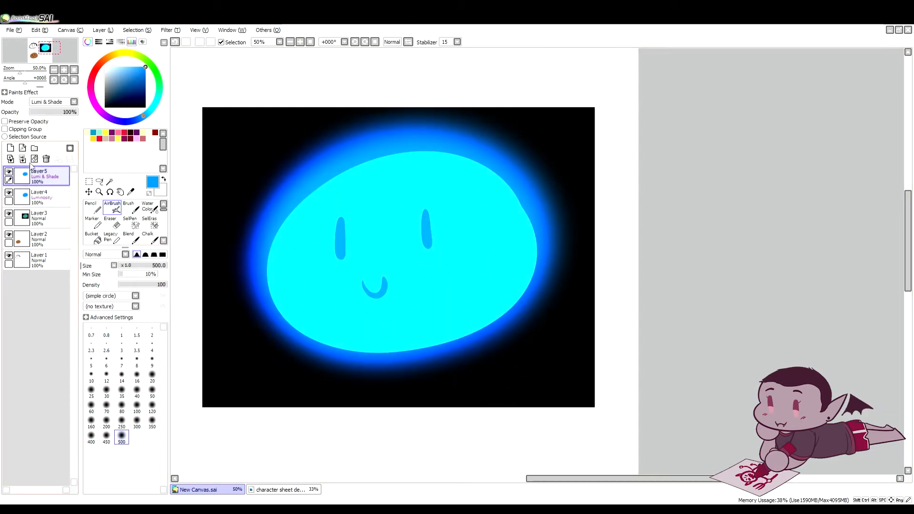
# Lower the Lumi & Shade glow layer's opacity to 26%.
pyautogui.moveTo(49, 111)
pyautogui.mouseDown()
pyautogui.moveTo(37, 112)
pyautogui.moveTo(43, 117)
pyautogui.mouseUp()
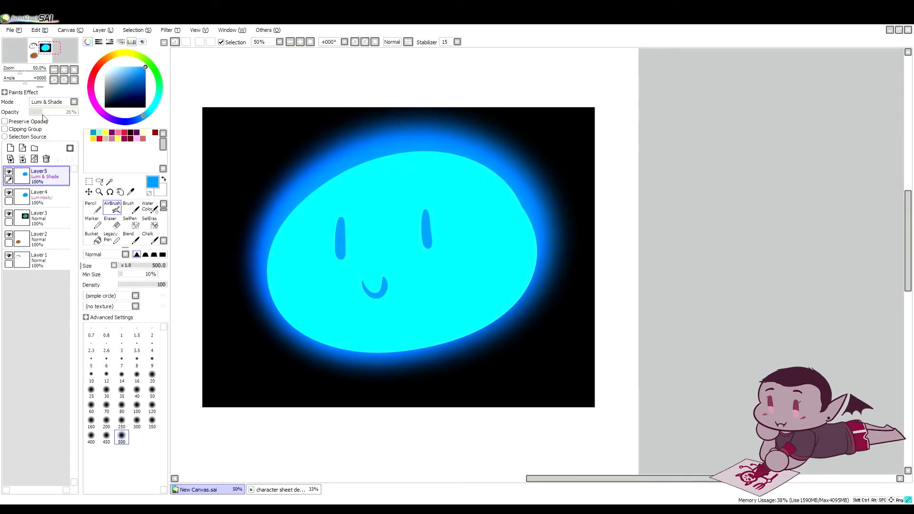
pyautogui.press('space')
pyautogui.moveTo(304, 245); pyautogui.dragTo(400, 243)
pyautogui.scroll(-1, 382, 246)
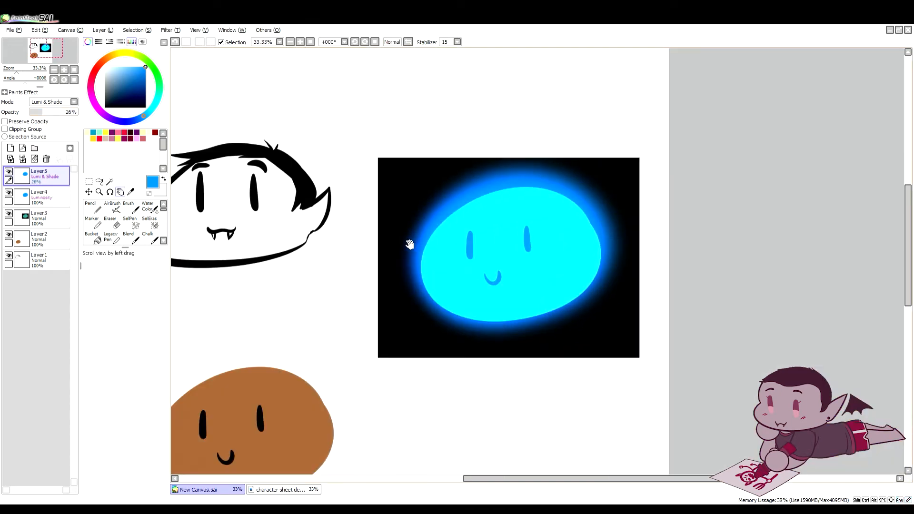
pyautogui.scroll(1, 412, 244)
pyautogui.scroll(-1, 363, 252)
pyautogui.moveTo(363, 252); pyautogui.dragTo(338, 271)
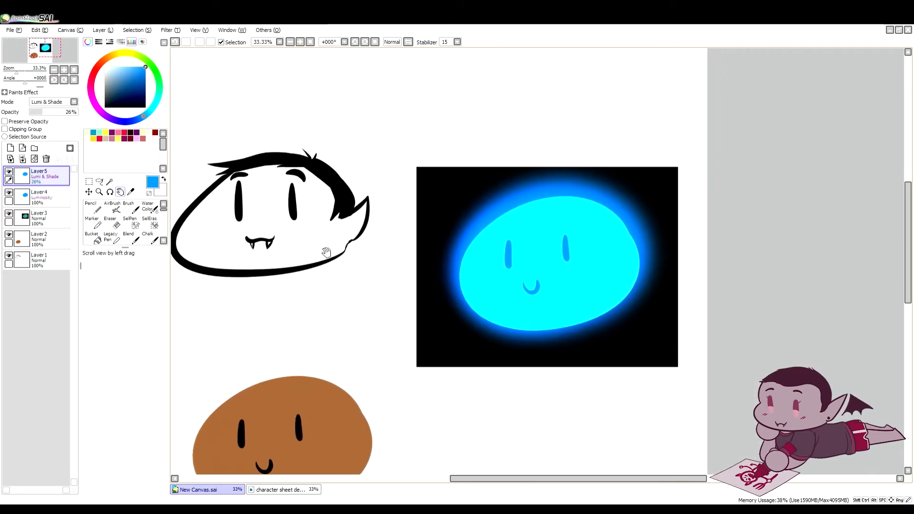
pyautogui.moveTo(334, 253); pyautogui.dragTo(363, 255)
pyautogui.scroll(1, 355, 257)
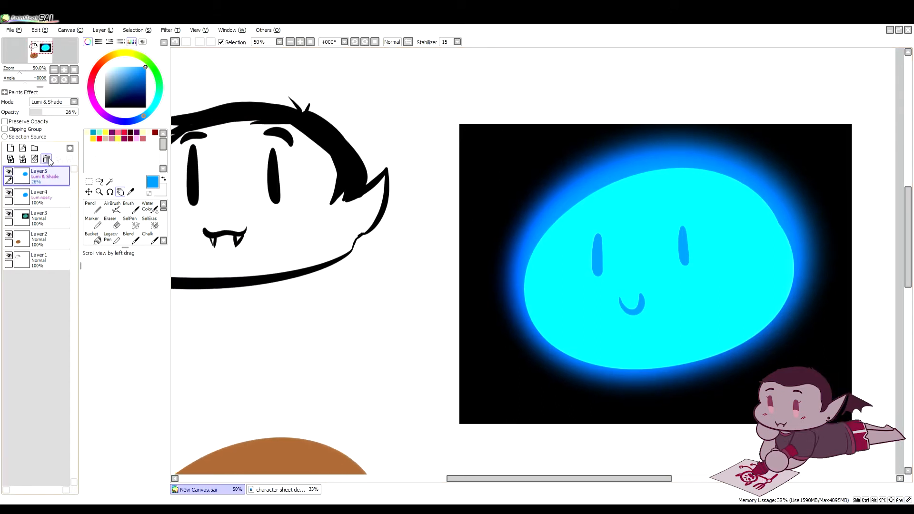
# Delete both blue glow layers above the teal face.
pyautogui.click(47, 159)
pyautogui.click(47, 159)
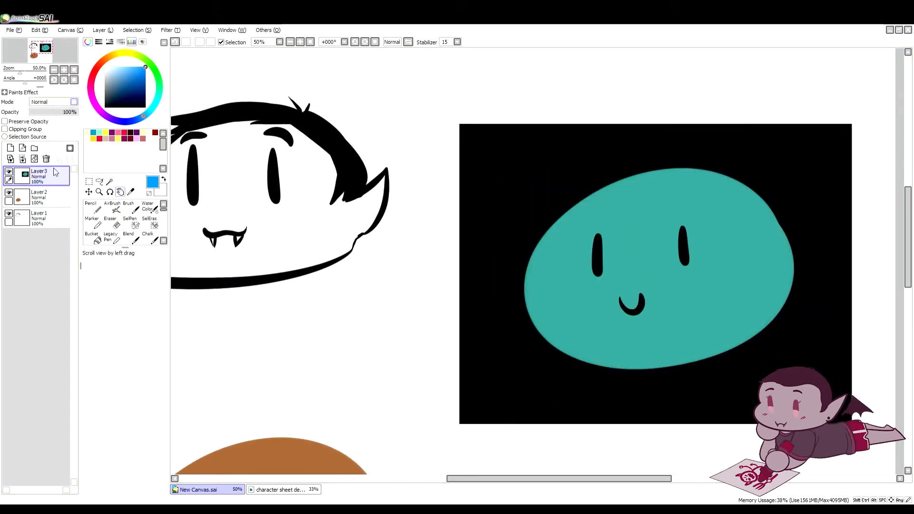
pyautogui.press('pagedown')
pyautogui.press('pagedown')
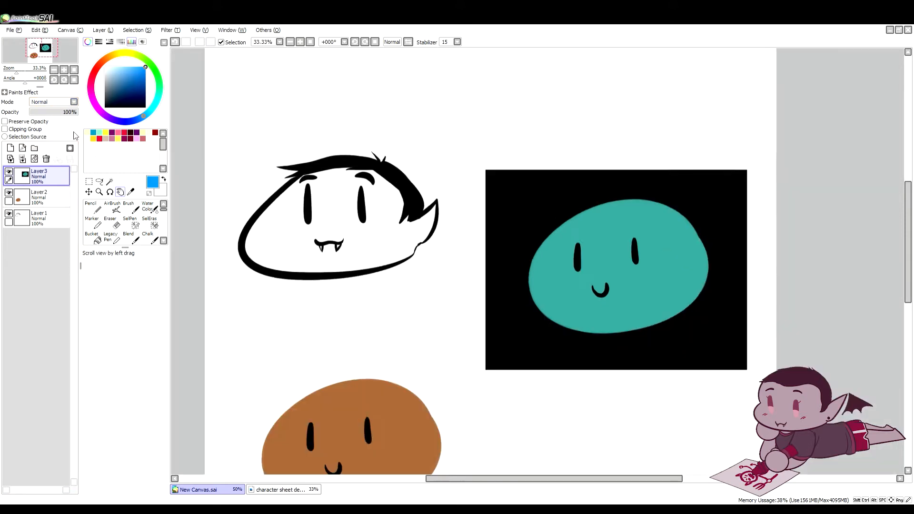
pyautogui.moveTo(407, 255); pyautogui.dragTo(356, 252)
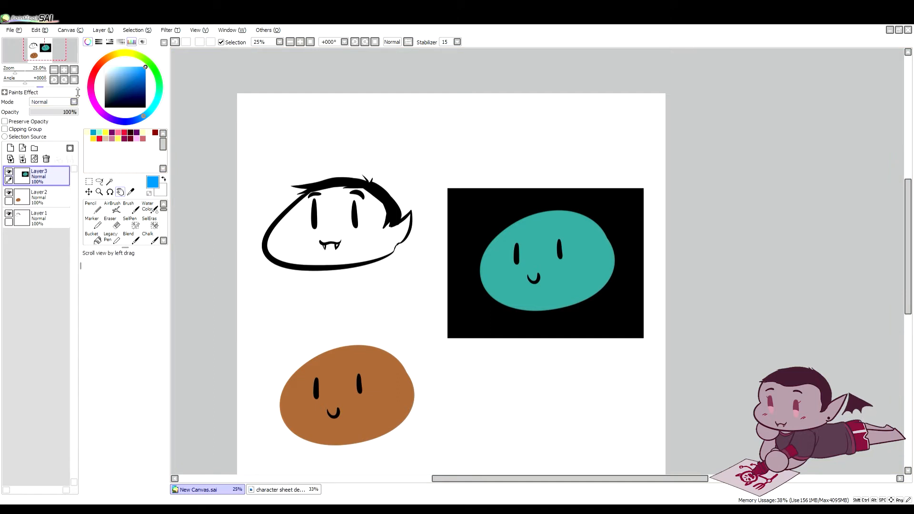
pyautogui.moveTo(48, 114); pyautogui.dragTo(83, 115)
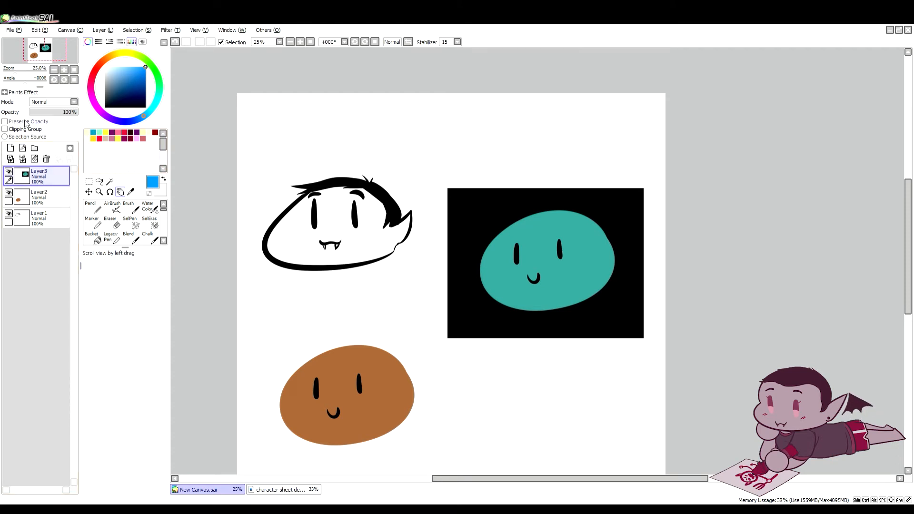
pyautogui.moveTo(301, 206); pyautogui.dragTo(337, 216)
pyautogui.press('pageup')
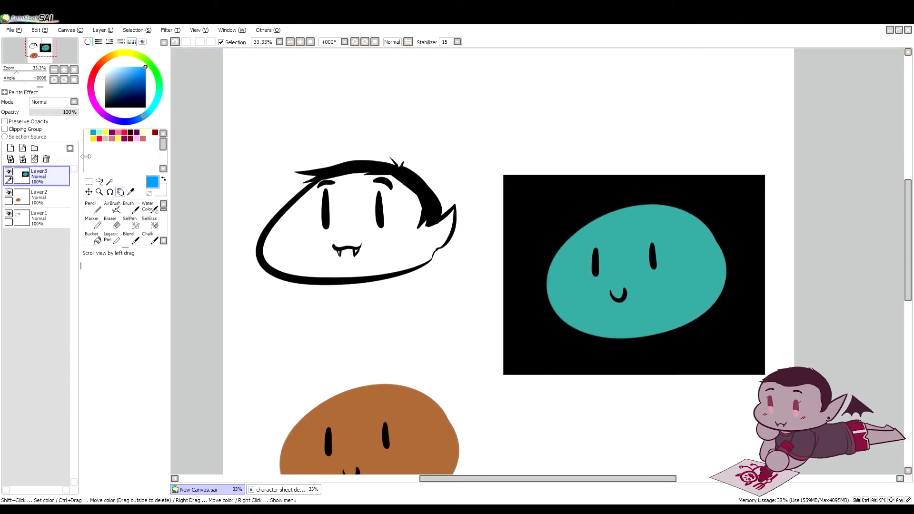
pyautogui.moveTo(282, 218); pyautogui.dragTo(269, 194)
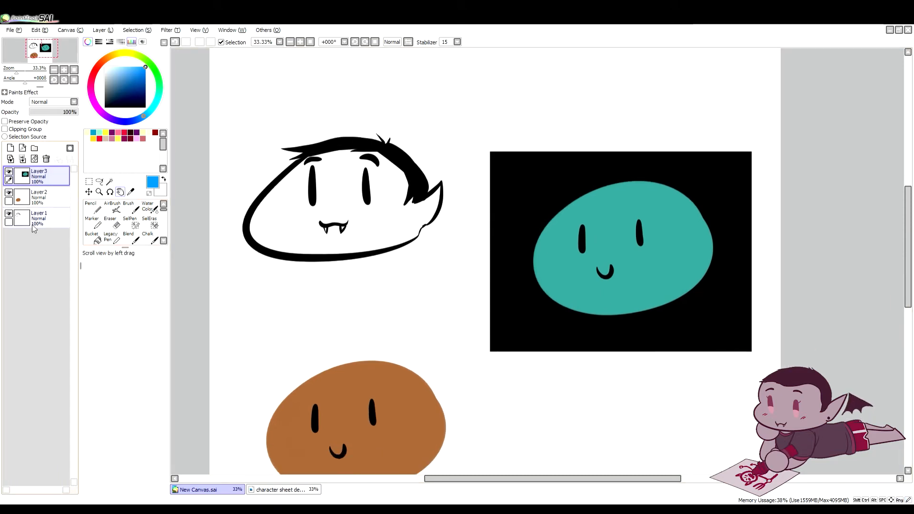
pyautogui.click(34, 222)
pyautogui.click(11, 148)
pyautogui.click(32, 130)
pyautogui.click(33, 129)
pyautogui.click(53, 244)
pyautogui.click(44, 218)
pyautogui.click(46, 159)
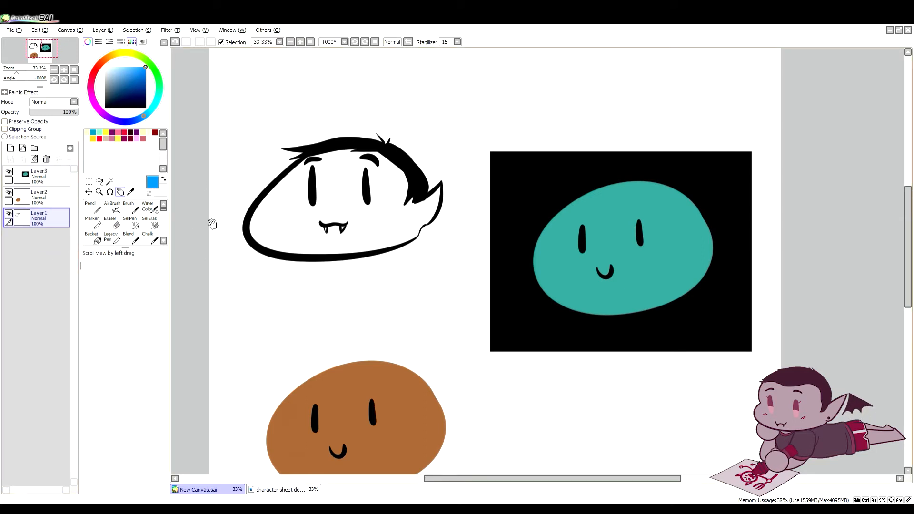
# Enable Preserve Opacity on Layer1 with the vampire face line art.
pyautogui.click(22, 122)
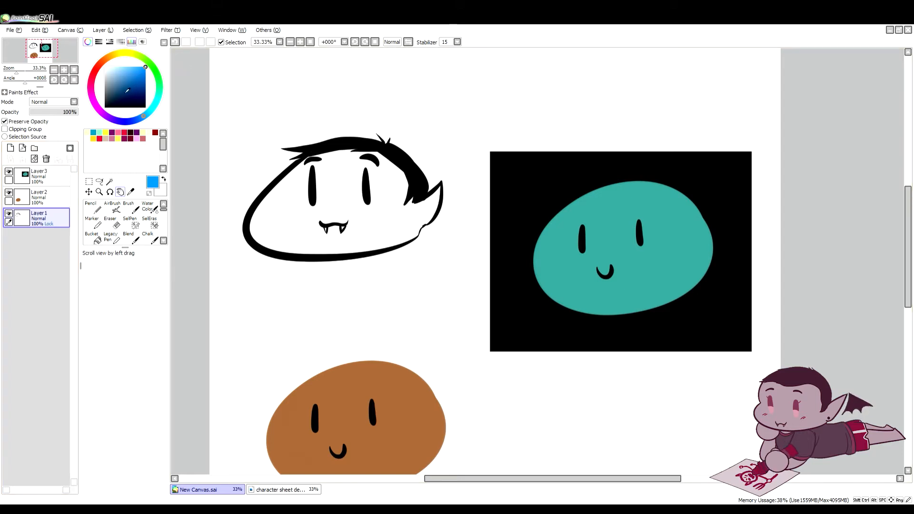
# Airbrush the vampire face line art bright red at brush size 500 with Preserve Opacity limiting the paint to the lines.
pyautogui.click(101, 70)
pyautogui.press('b')
pyautogui.moveTo(278, 143)
pyautogui.mouseDown()
pyautogui.moveTo(274, 228)
pyautogui.moveTo(246, 239)
pyautogui.mouseUp()
pyautogui.moveTo(291, 115)
pyautogui.mouseDown()
pyautogui.moveTo(299, 168)
pyautogui.moveTo(272, 288)
pyautogui.moveTo(417, 132)
pyautogui.moveTo(347, 233)
pyautogui.moveTo(363, 248)
pyautogui.moveTo(437, 200)
pyautogui.mouseUp()
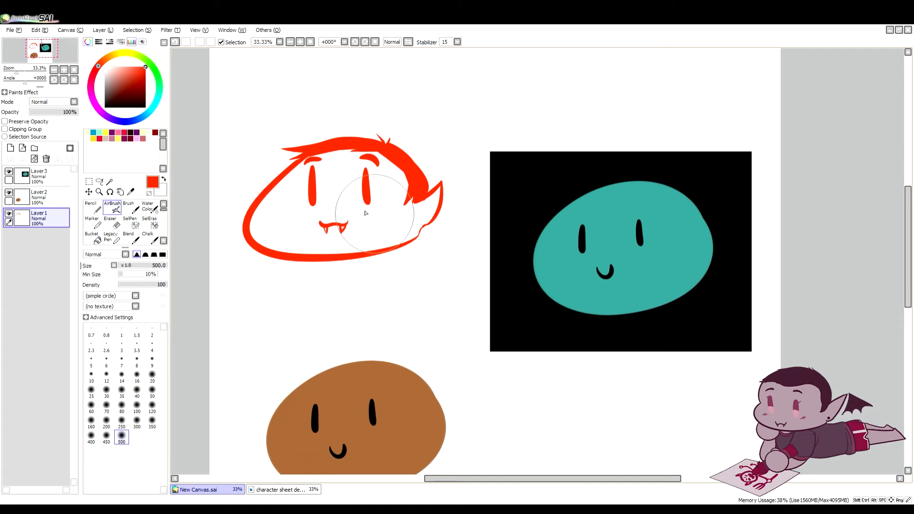
# Undo the red airbrushing on the vampire face line art.
pyautogui.hotkey('ctrl', 'z')
pyautogui.hotkey('ctrl', 'y')
pyautogui.hotkey('ctrl', 'y')
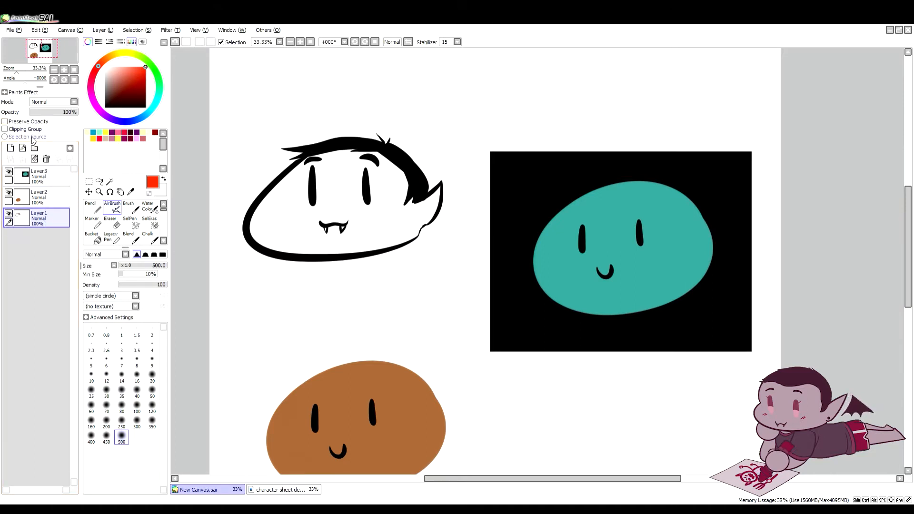
# Add a new layer above the vampire line art layer and clip it to that layer.
pyautogui.click(10, 149)
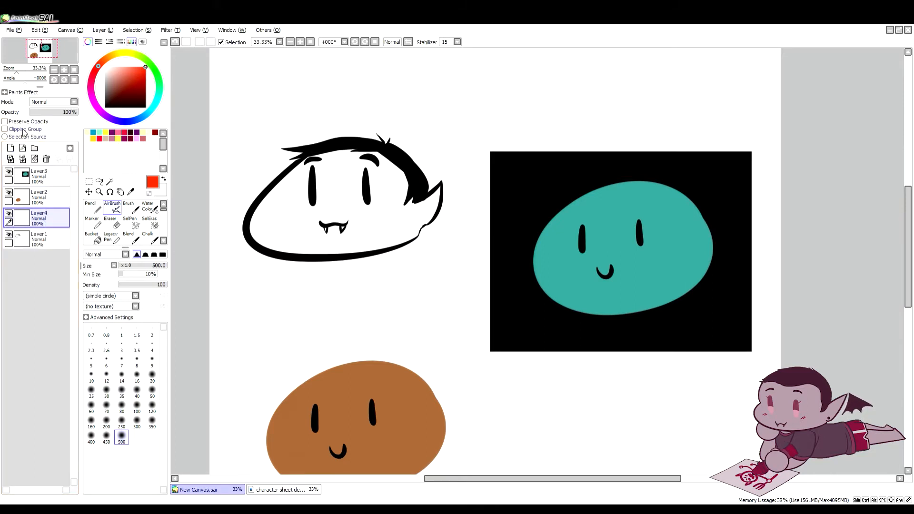
pyautogui.click(24, 130)
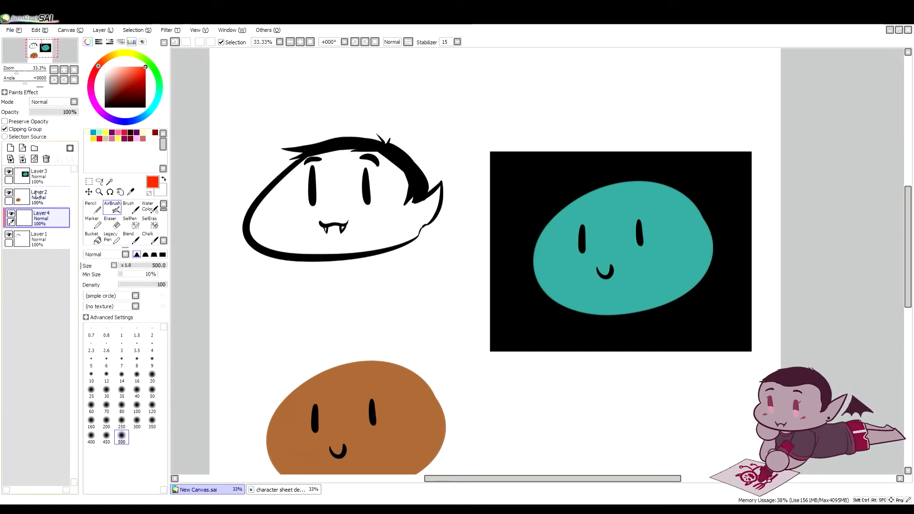
# Examine how the clipped layer attaches to the line art by alternately selecting Layer4, Layer1 and Layer2.
pyautogui.click(25, 239)
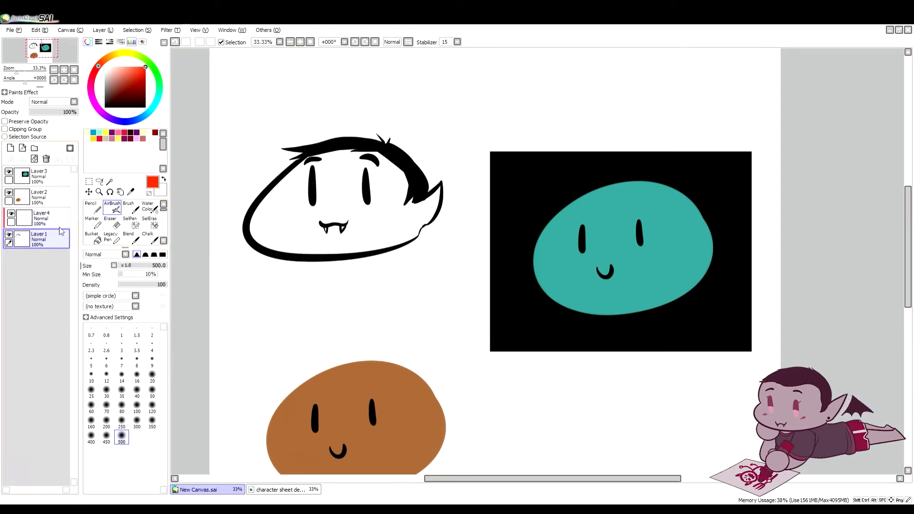
pyautogui.click(29, 220)
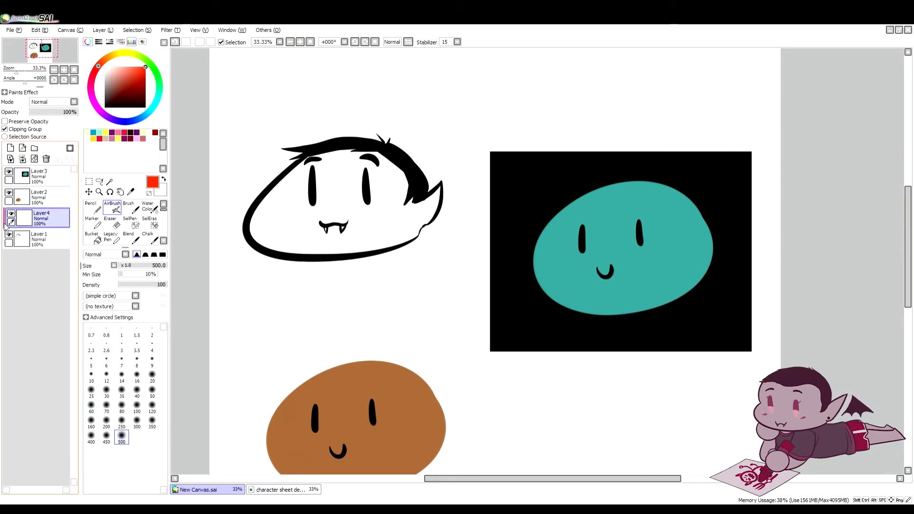
pyautogui.click(25, 240)
pyautogui.click(28, 221)
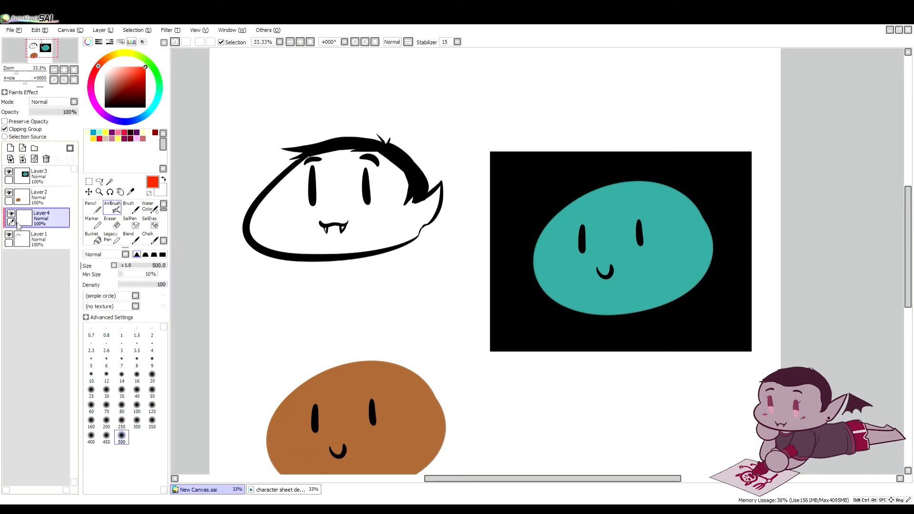
pyautogui.click(28, 202)
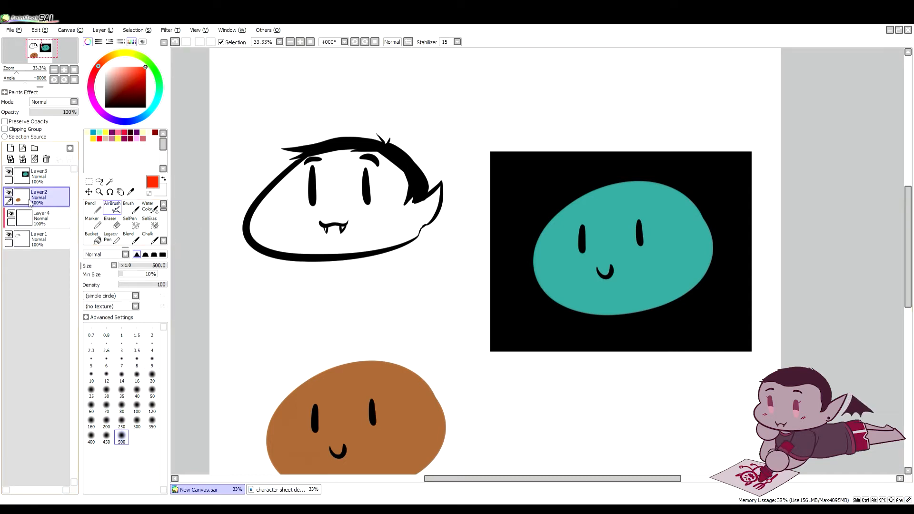
pyautogui.click(26, 218)
pyautogui.click(27, 237)
pyautogui.click(26, 221)
pyautogui.click(27, 236)
pyautogui.click(27, 202)
# Try stacking a second layer clipped to the vampire line art, and delete that extra layer.
pyautogui.click(10, 148)
pyautogui.click(23, 129)
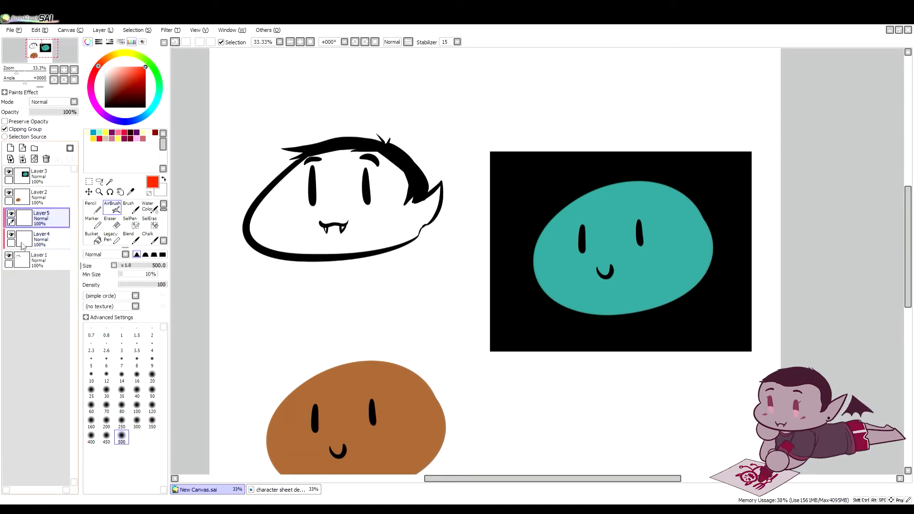
pyautogui.press('space')
pyautogui.moveTo(316, 291); pyautogui.dragTo(302, 227)
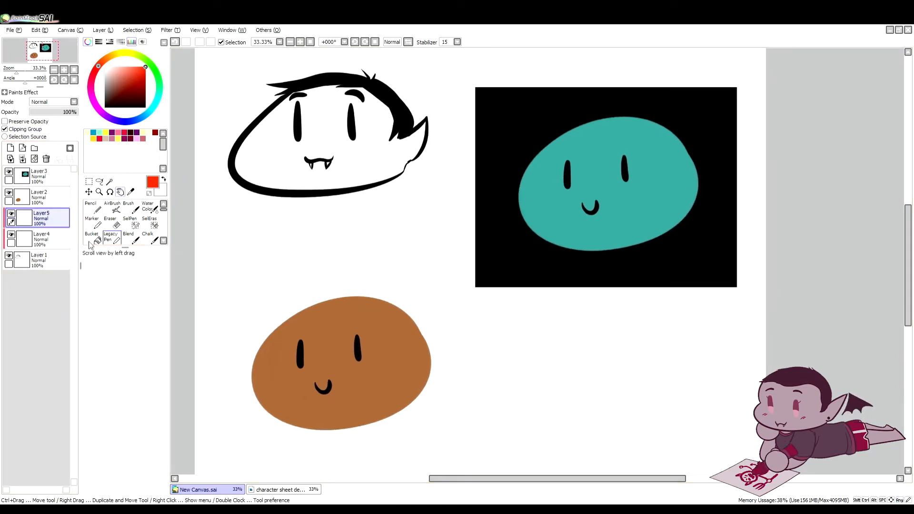
pyautogui.click(38, 265)
pyautogui.moveTo(287, 160); pyautogui.dragTo(266, 225)
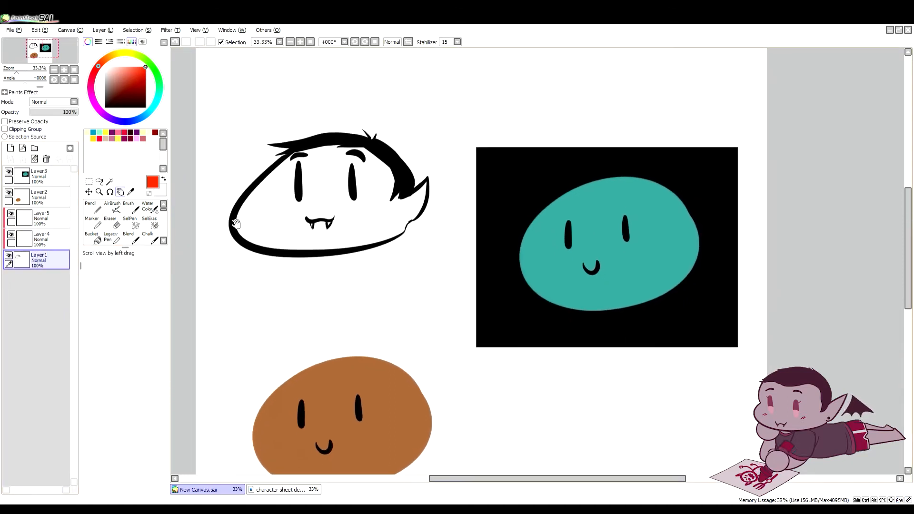
pyautogui.click(42, 218)
pyautogui.click(47, 159)
# Fill the layer clipped to the vampire line art with dark red using the Bucket.
pyautogui.moveTo(239, 172); pyautogui.dragTo(255, 192)
pyautogui.click(146, 92)
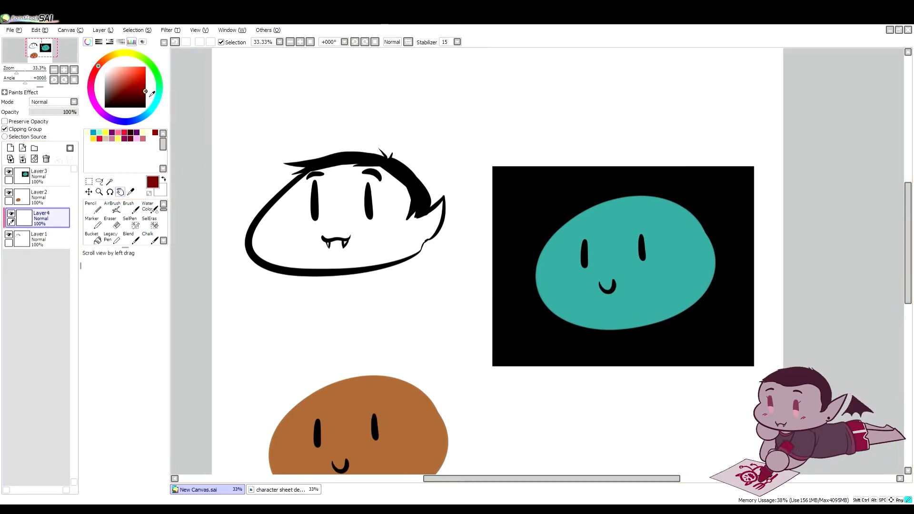
pyautogui.moveTo(149, 93); pyautogui.dragTo(150, 96)
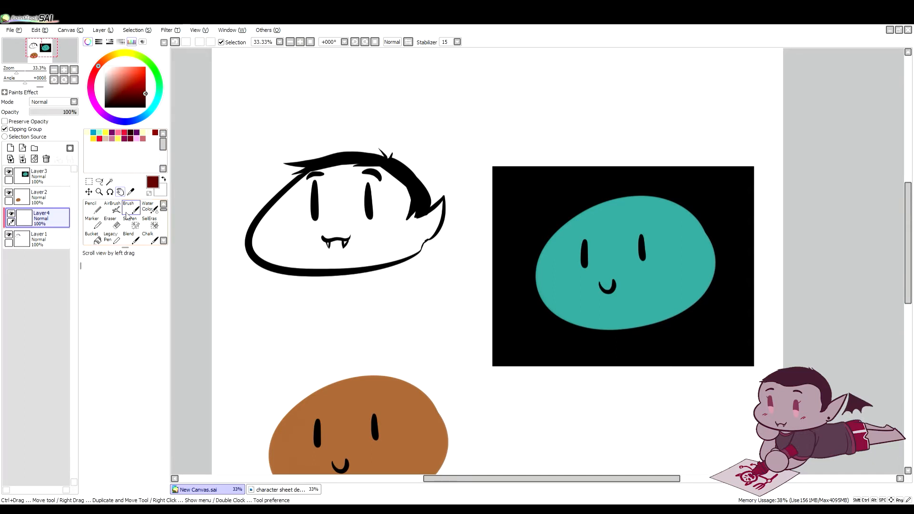
pyautogui.click(93, 236)
pyautogui.click(287, 194)
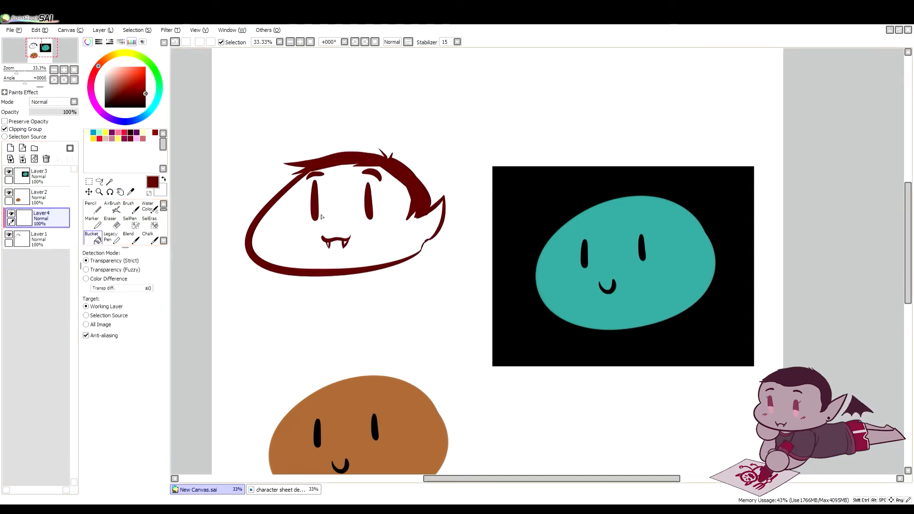
# Refill the layer clipped to the vampire line art with a light coral red.
pyautogui.scroll(3, 453, 310)
pyautogui.click(134, 67)
pyautogui.click(277, 185)
pyautogui.moveTo(266, 149); pyautogui.dragTo(584, 217)
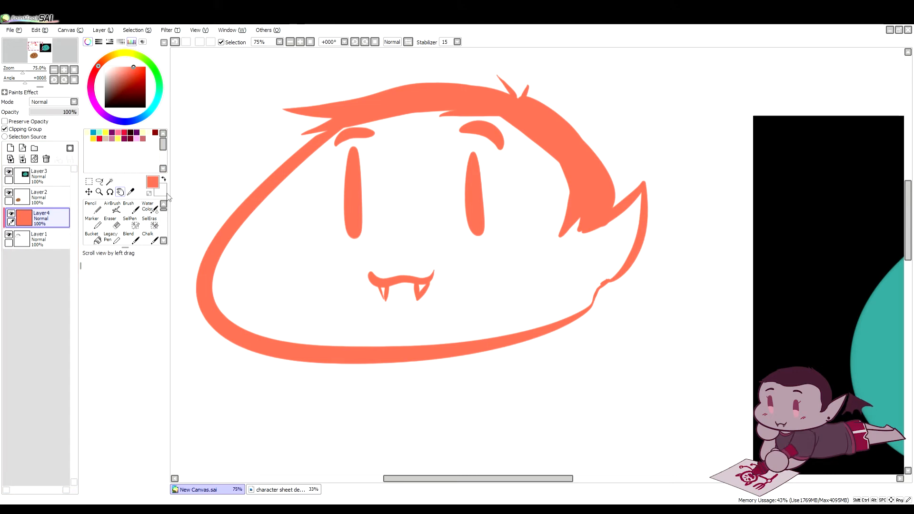
pyautogui.press('pagedown')
pyautogui.press('pagedown')
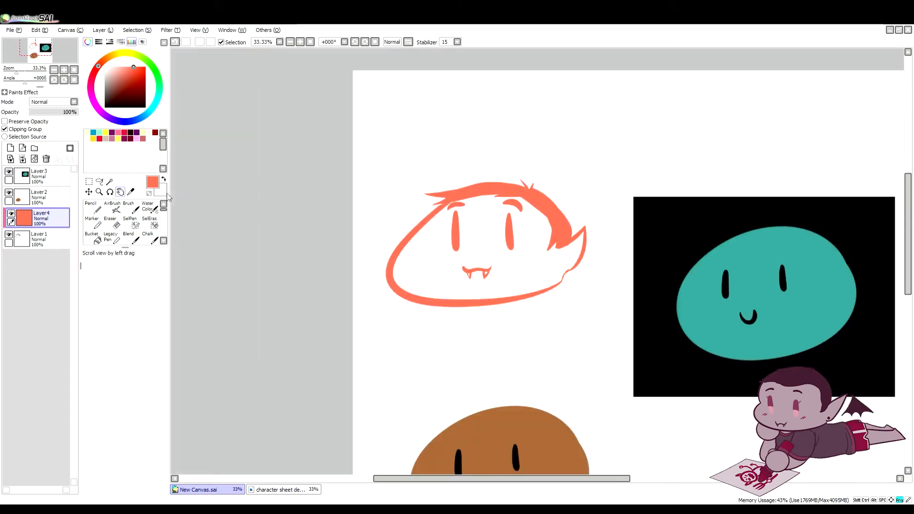
pyautogui.moveTo(431, 205); pyautogui.dragTo(353, 216)
pyautogui.press('pageup')
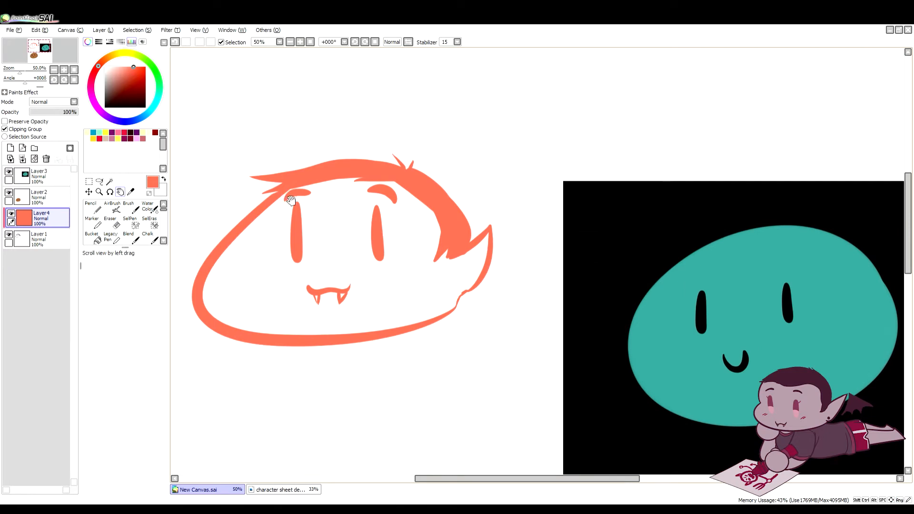
pyautogui.moveTo(288, 199); pyautogui.dragTo(315, 196)
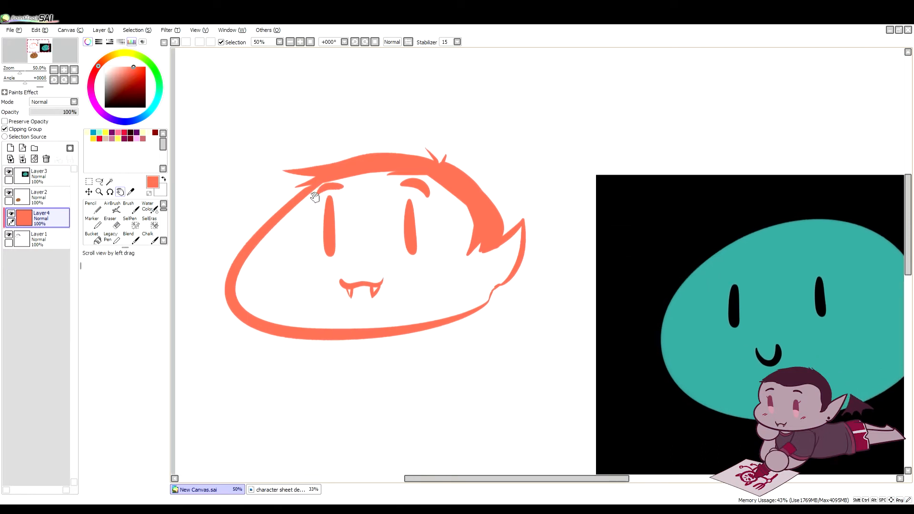
# Try shifting the coral clipped layer's colour toward orange with a colour adjustment filter.
pyautogui.click(178, 40)
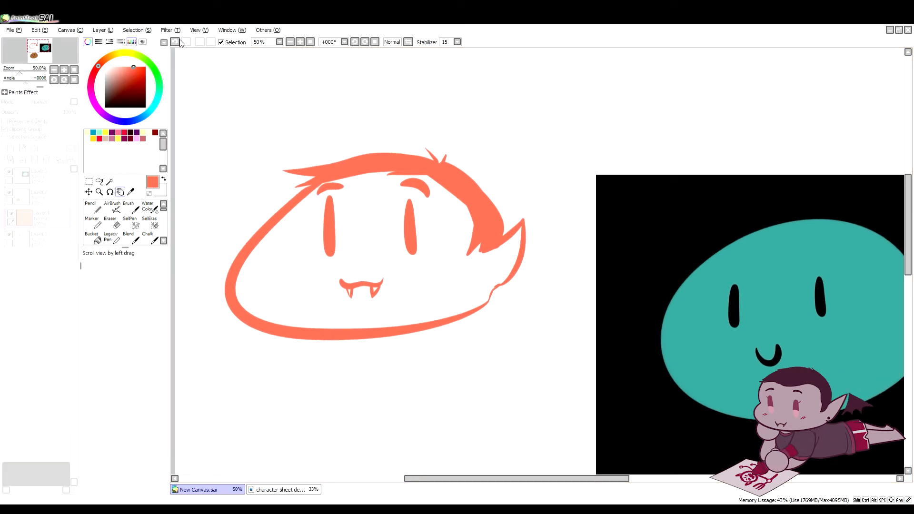
pyautogui.moveTo(587, 120); pyautogui.dragTo(632, 155)
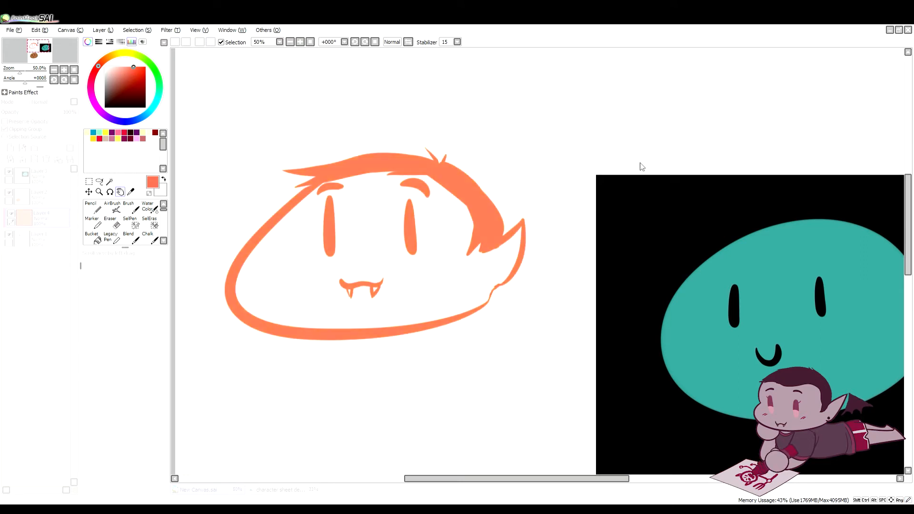
pyautogui.click(632, 176)
pyautogui.moveTo(57, 112); pyautogui.dragTo(79, 113)
pyautogui.click(173, 31)
pyautogui.click(179, 40)
pyautogui.moveTo(596, 126); pyautogui.dragTo(654, 151)
pyautogui.click(634, 179)
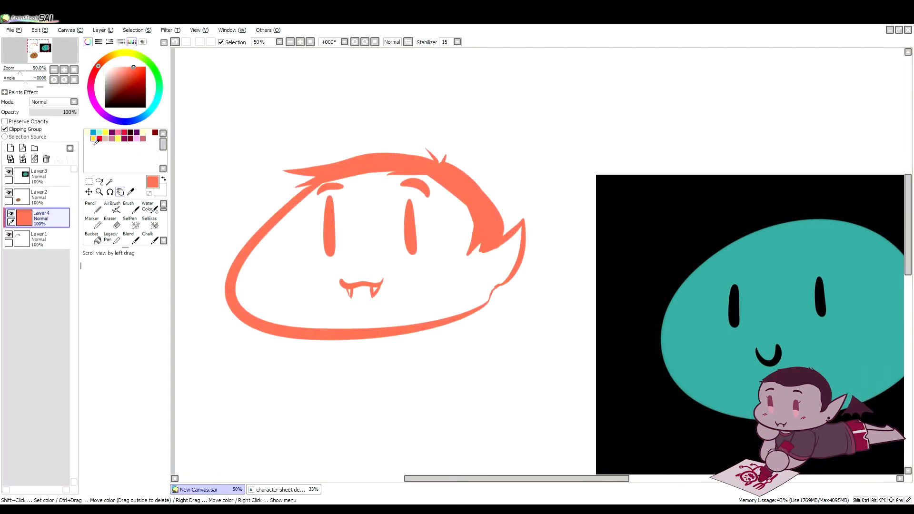
# Delete the coral layer clipped to the vampire line art.
pyautogui.click(46, 159)
pyautogui.moveTo(290, 205)
pyautogui.mouseDown()
pyautogui.moveTo(306, 195)
pyautogui.moveTo(291, 209)
pyautogui.mouseUp()
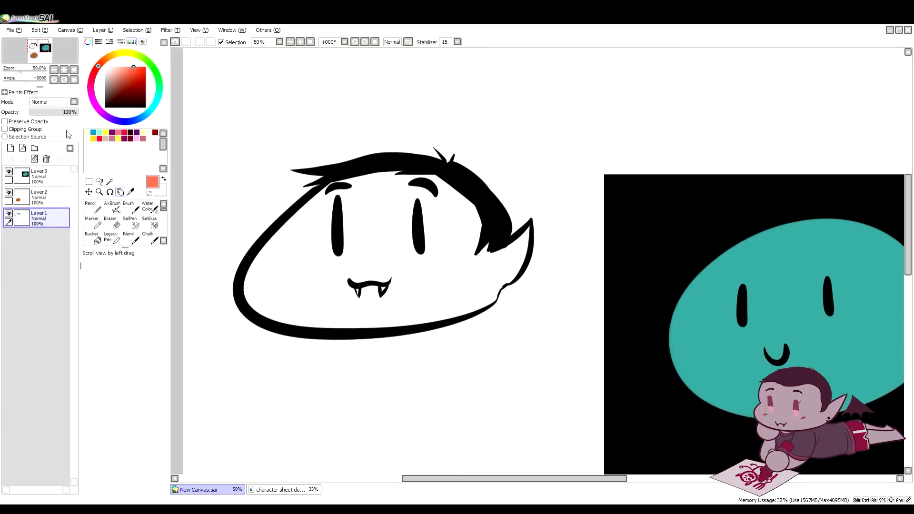
# Set the vampire line art layer as the Selection Source and add a new layer above it.
pyautogui.click(42, 138)
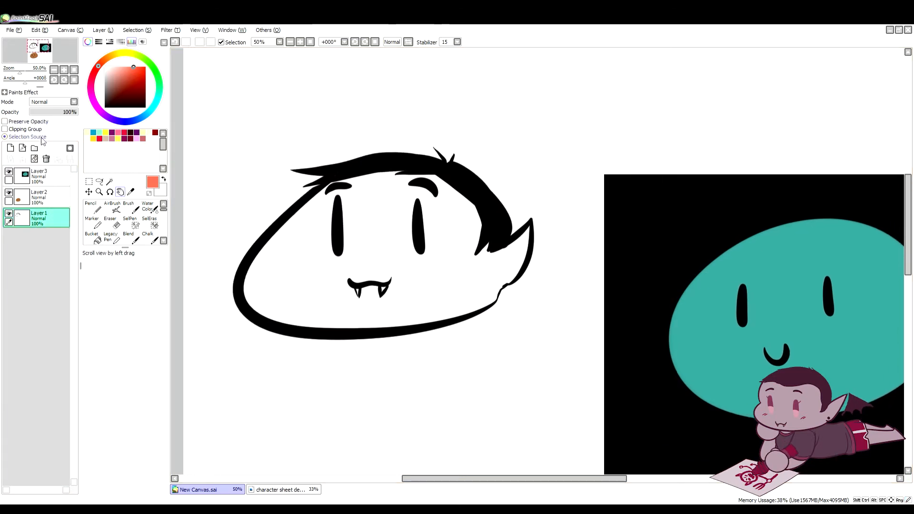
pyautogui.click(43, 139)
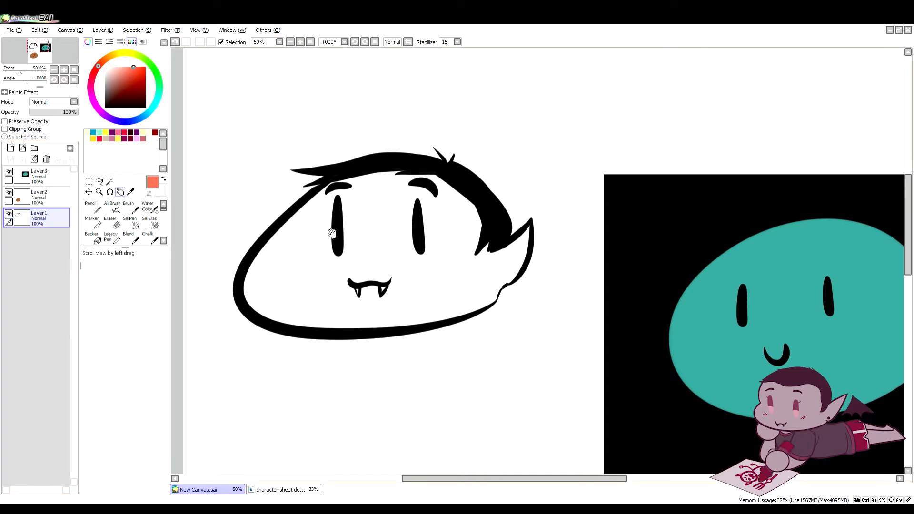
pyautogui.moveTo(349, 227); pyautogui.dragTo(327, 218)
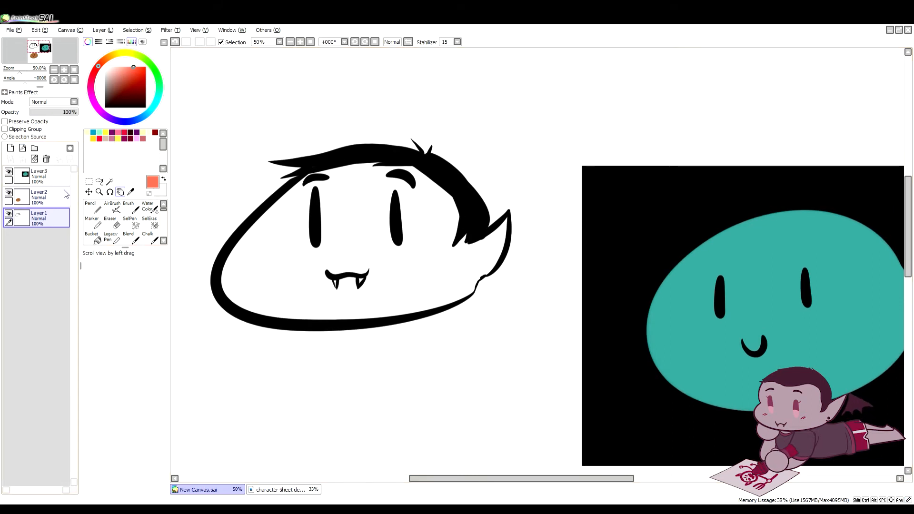
pyautogui.click(28, 136)
pyautogui.click(11, 148)
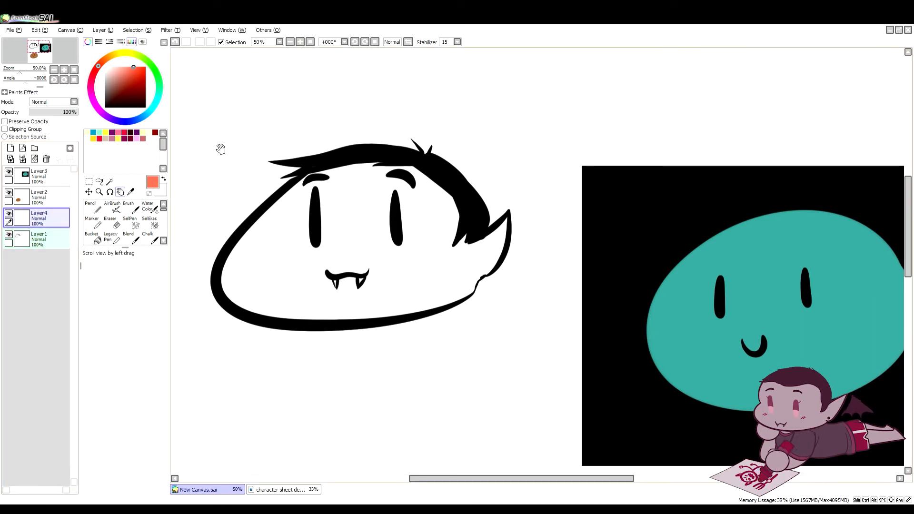
# Try airbrushing bright red over the vampire face's outline on both the new layer and the line art layer.
pyautogui.moveTo(144, 68); pyautogui.dragTo(159, 70)
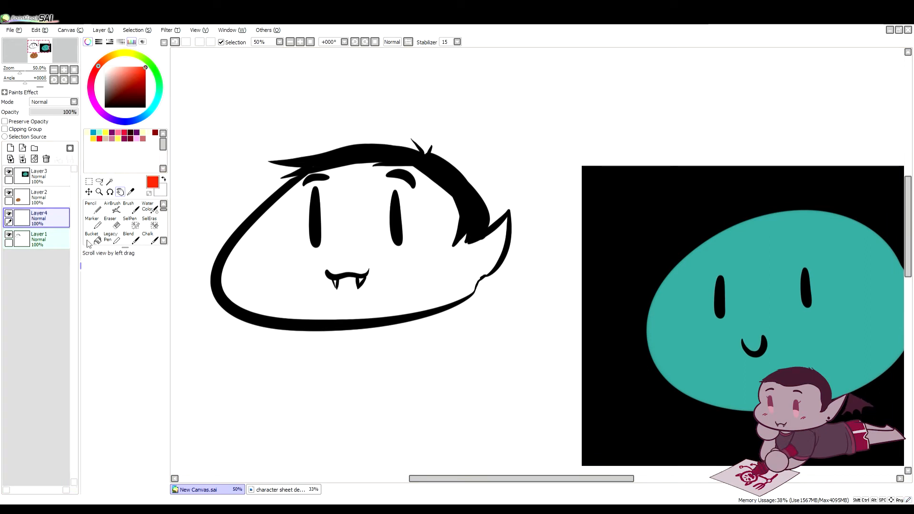
pyautogui.click(112, 207)
pyautogui.moveTo(210, 226)
pyautogui.mouseDown()
pyautogui.moveTo(221, 224)
pyautogui.moveTo(255, 306)
pyautogui.mouseUp()
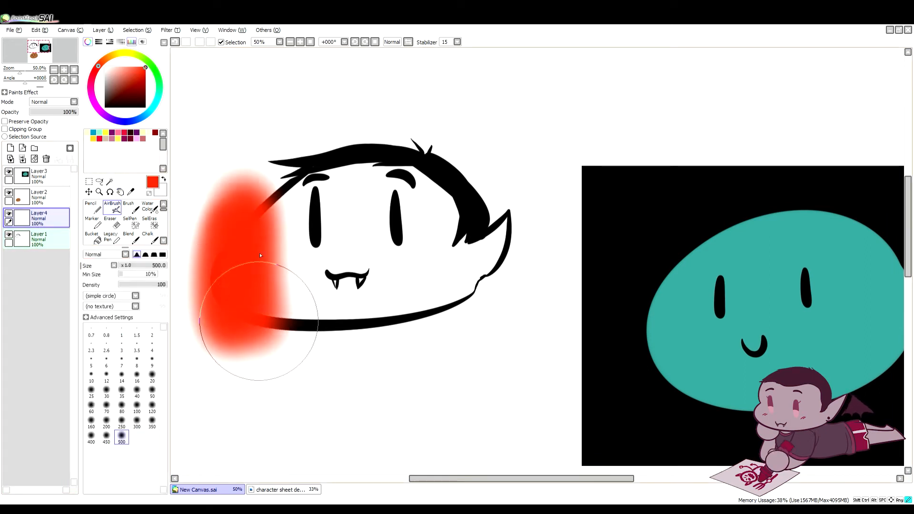
pyautogui.hotkey('ctrl', 'z')
pyautogui.click(57, 237)
pyautogui.moveTo(243, 233)
pyautogui.mouseDown()
pyautogui.moveTo(296, 194)
pyautogui.moveTo(229, 242)
pyautogui.mouseUp()
pyautogui.hotkey('ctrl', 'z')
# Turn off Selection Source on the vampire line art layer and delete the empty layer above it.
pyautogui.click(60, 221)
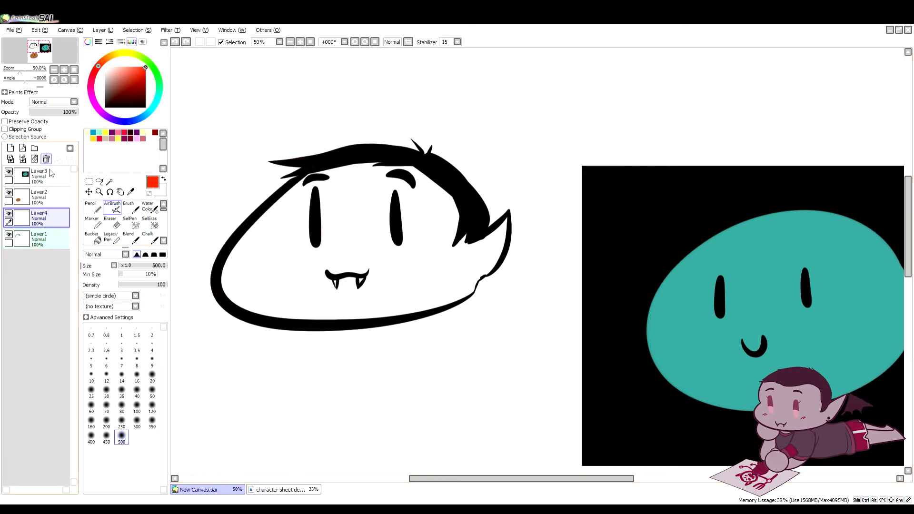
pyautogui.click(50, 237)
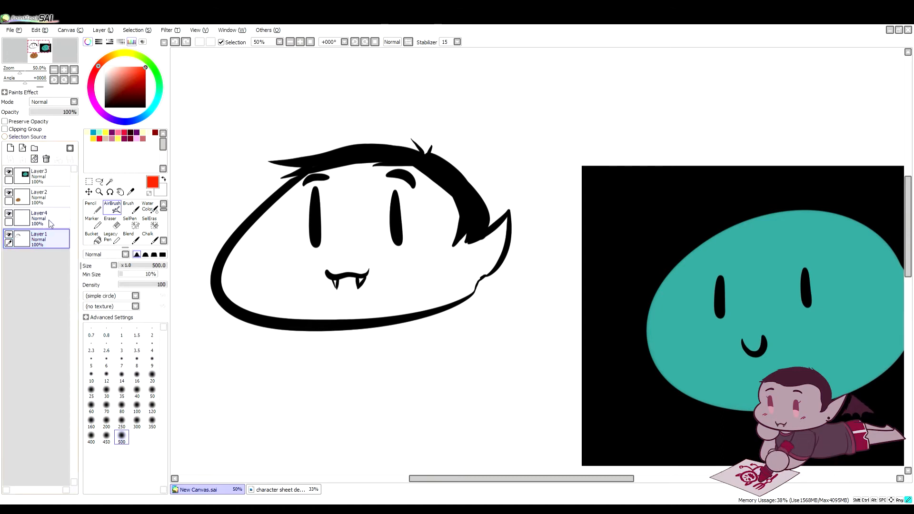
pyautogui.click(51, 224)
pyautogui.click(46, 158)
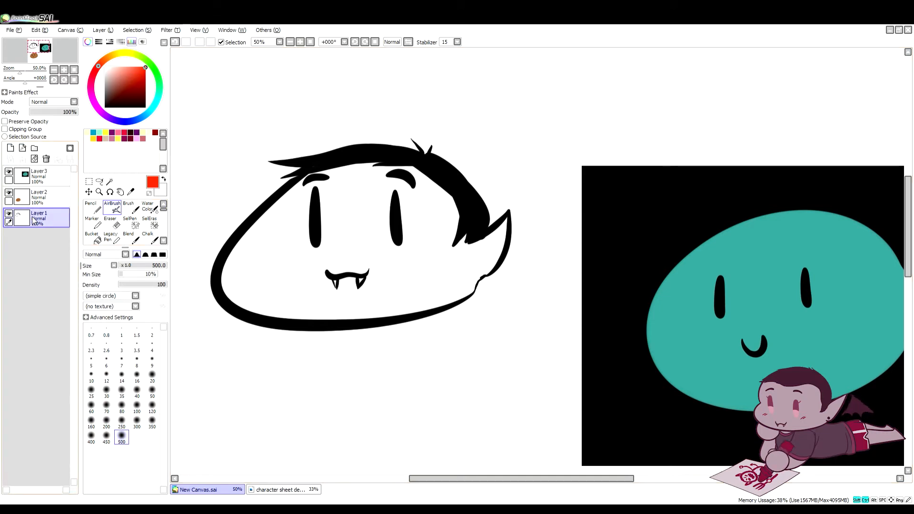
# Load the vampire line art layer's painted pixels as a selection.
pyautogui.keyDown('ctrl'); pyautogui.keyDown('shift'); pyautogui.click(17, 220); pyautogui.keyUp('shift'); pyautogui.keyUp('ctrl')
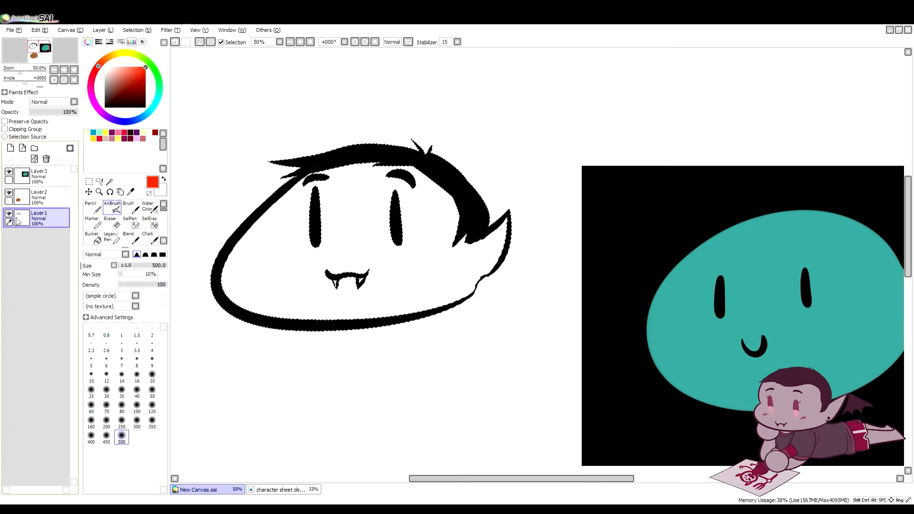
pyautogui.press('space')
pyautogui.moveTo(392, 135); pyautogui.dragTo(449, 138)
pyautogui.press('pageup')
pyautogui.press('pageup')
pyautogui.press('pagedown')
pyautogui.press('pagedown')
pyautogui.press('pagedown')
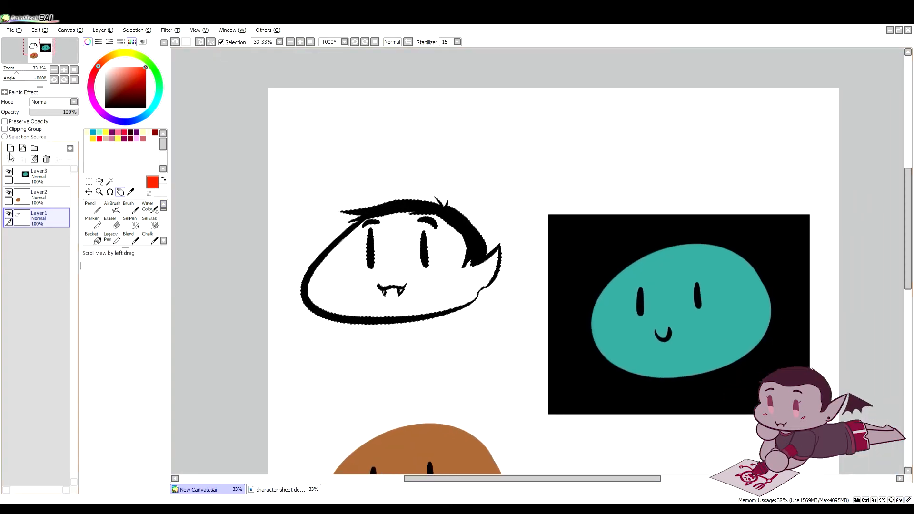
# Add a new layer above the vampire line art and airbrush the entire selected line art bright red at size 500.
pyautogui.click(10, 149)
pyautogui.click(94, 237)
pyautogui.click(416, 211)
pyautogui.click(113, 207)
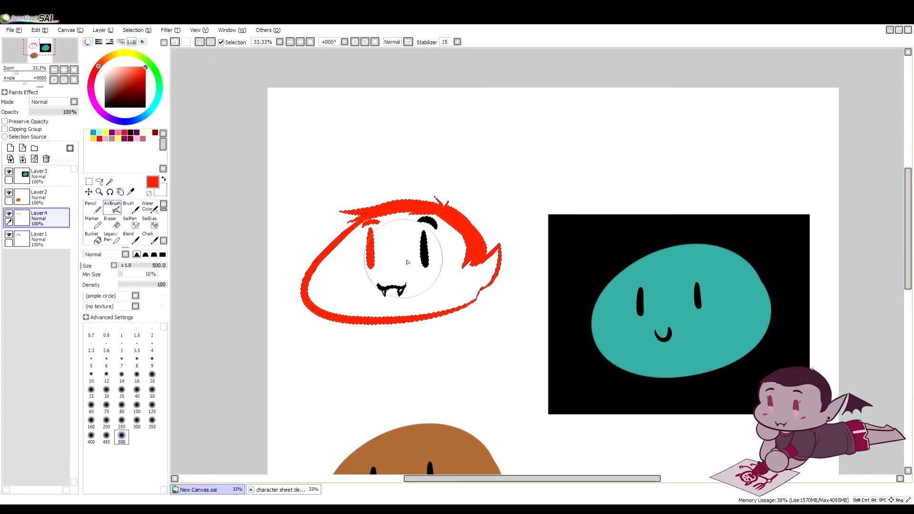
pyautogui.moveTo(466, 319)
pyautogui.mouseDown()
pyautogui.moveTo(347, 279)
pyautogui.moveTo(277, 208)
pyautogui.mouseUp()
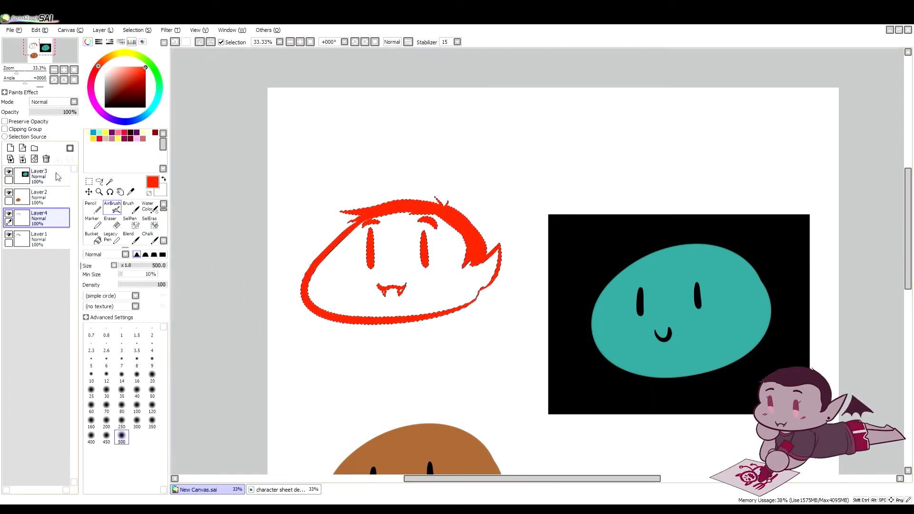
# Try shifting the red line art slightly off the black outline with Transform, and cancel the transformation.
pyautogui.click(88, 182)
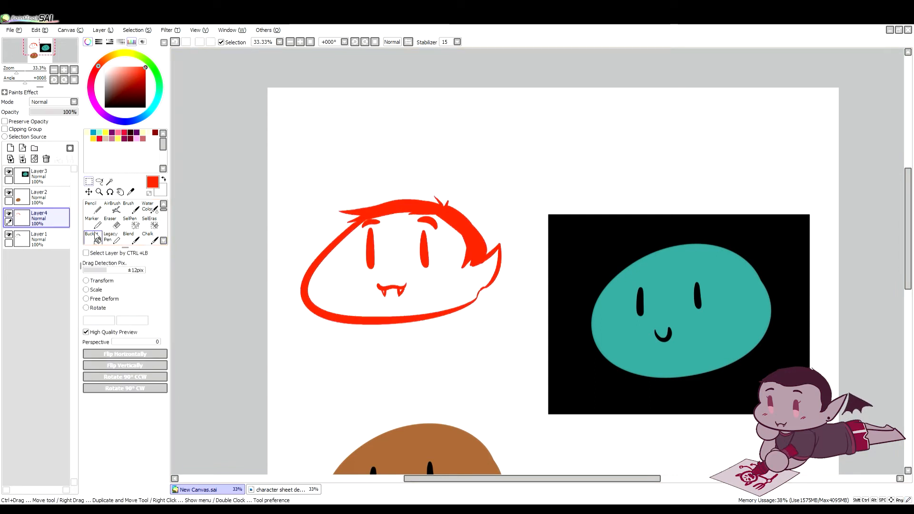
pyautogui.click(89, 280)
pyautogui.moveTo(439, 261)
pyautogui.mouseDown()
pyautogui.moveTo(383, 203)
pyautogui.moveTo(534, 155)
pyautogui.moveTo(581, 275)
pyautogui.moveTo(445, 190)
pyautogui.moveTo(454, 255)
pyautogui.moveTo(442, 258)
pyautogui.mouseUp()
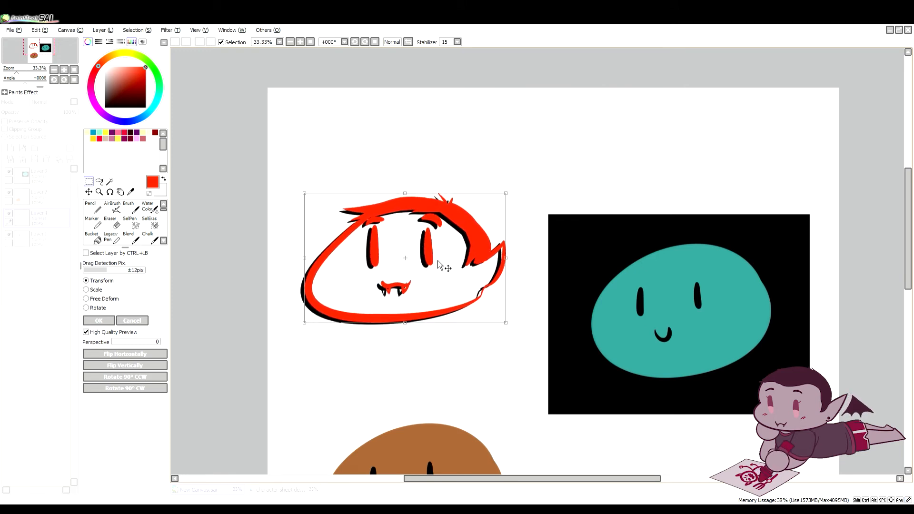
pyautogui.click(141, 320)
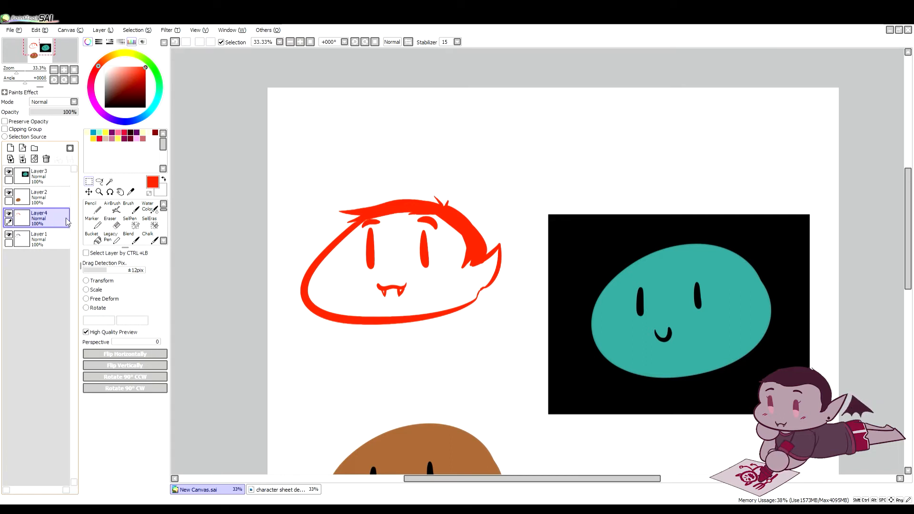
# Delete the red layer above the vampire line art, then add an empty regular layer and remove it again.
pyautogui.click(46, 159)
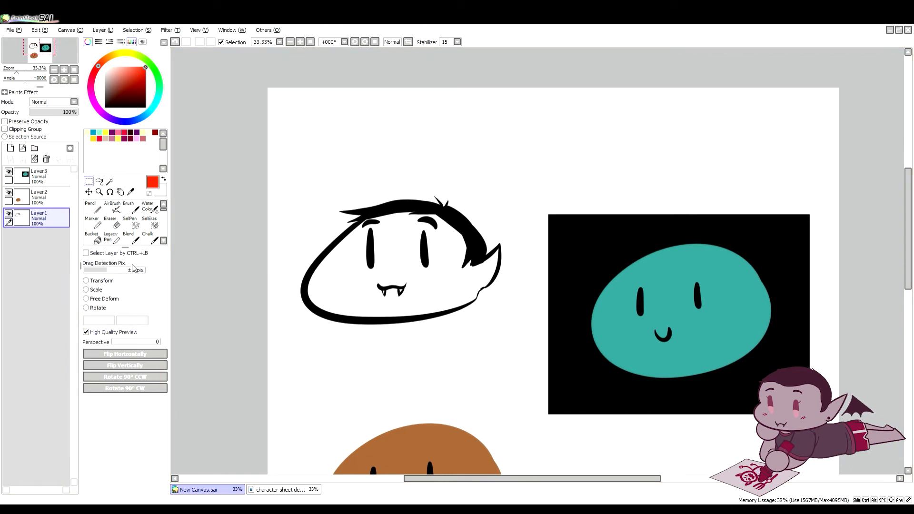
pyautogui.click(11, 148)
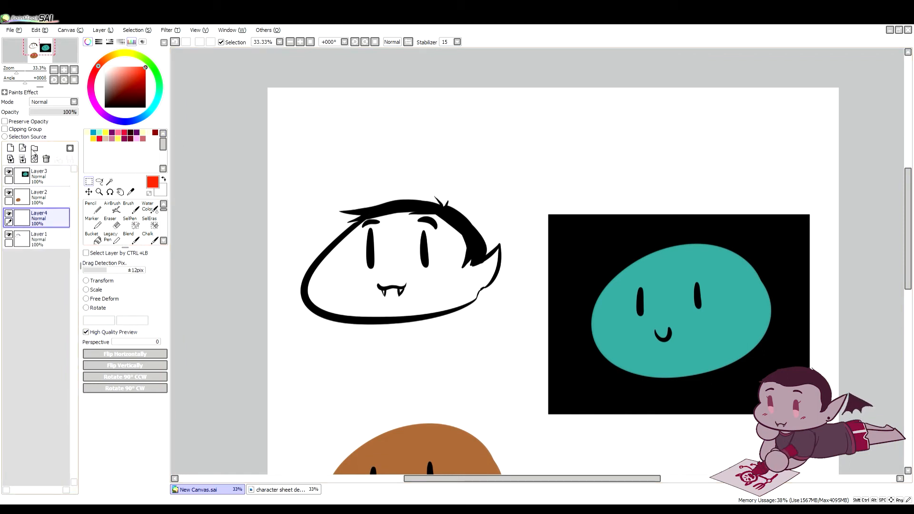
pyautogui.click(46, 160)
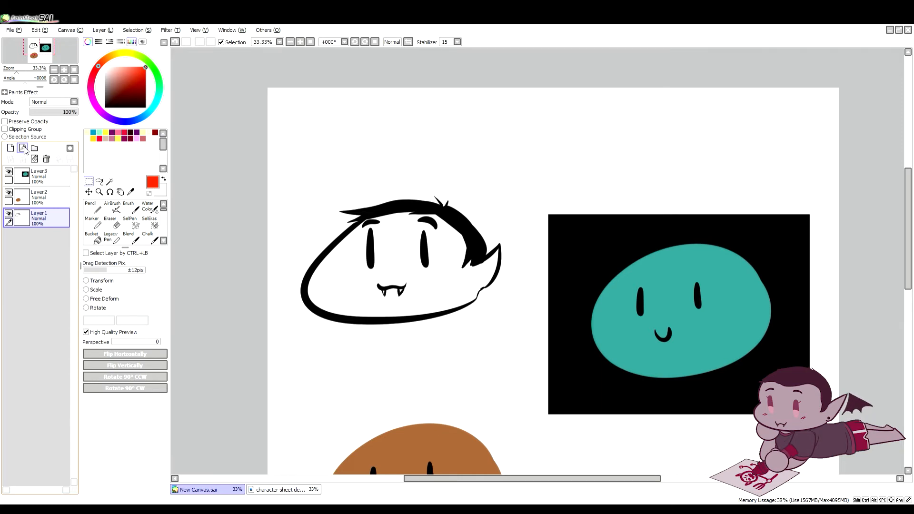
# Add a linework layer above the vampire line art and choose its Line tool.
pyautogui.click(22, 149)
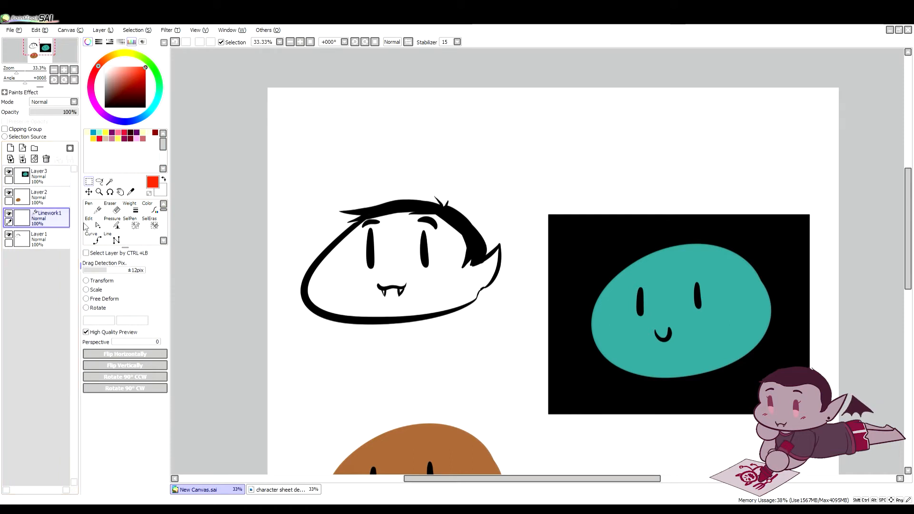
pyautogui.click(114, 241)
pyautogui.press('space')
pyautogui.moveTo(281, 188); pyautogui.dragTo(295, 222)
pyautogui.scroll(1, 290, 222)
pyautogui.scroll(1, 285, 226)
pyautogui.moveTo(240, 233); pyautogui.dragTo(391, 244)
pyautogui.moveTo(287, 180); pyautogui.dragTo(346, 290)
pyautogui.moveTo(315, 233); pyautogui.dragTo(318, 230)
pyautogui.click(116, 240)
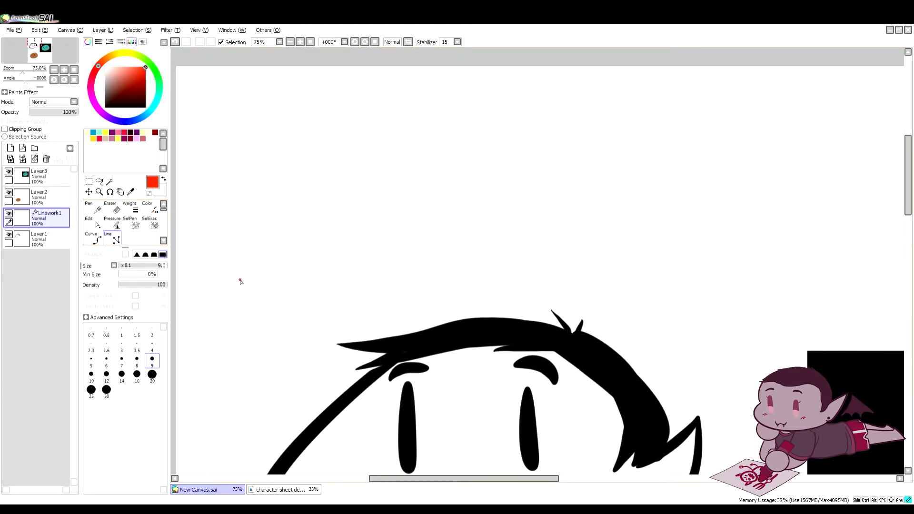
# Draw an open red stroke of four straight segments above the vampire face with the Line tool at size 9.
pyautogui.click(240, 281)
pyautogui.click(355, 125)
pyautogui.click(530, 157)
pyautogui.click(450, 250)
pyautogui.click(320, 239)
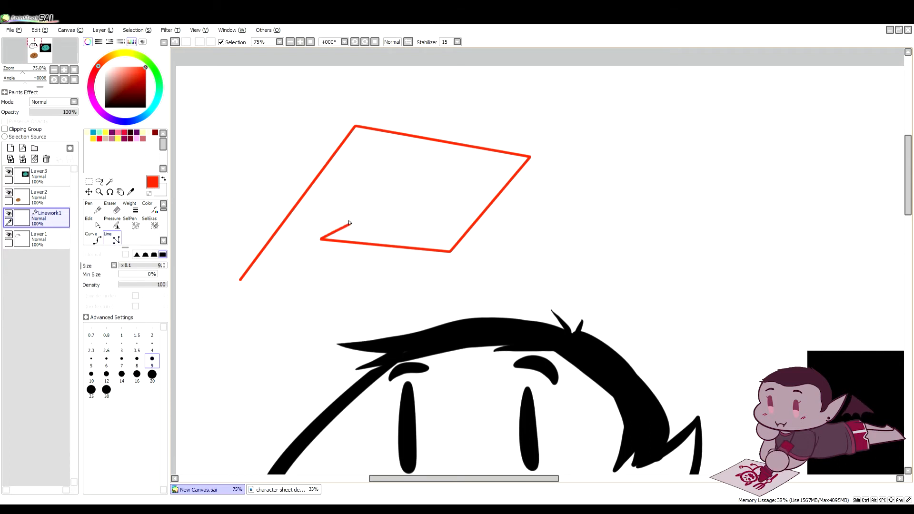
pyautogui.press('Escape')
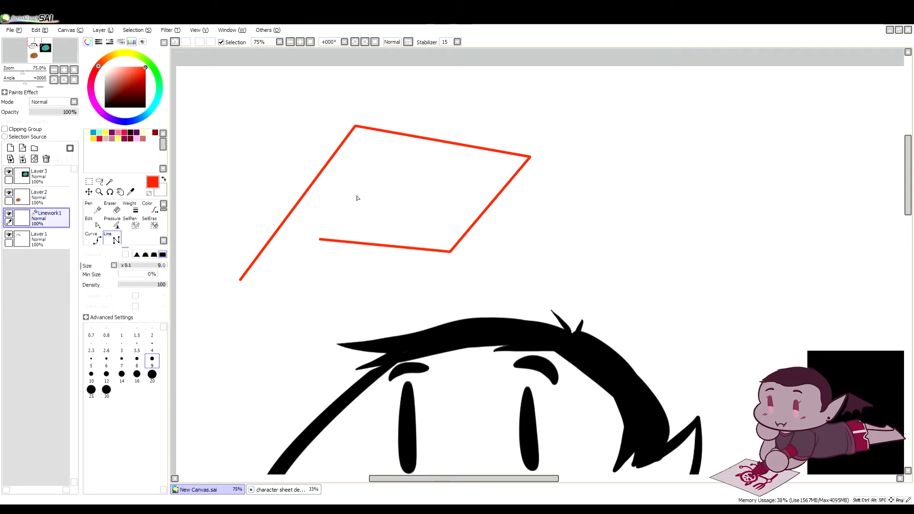
# Bend the stroke's first segment outward into a curve by adding and moving a control point with Translate CP.
pyautogui.click(94, 224)
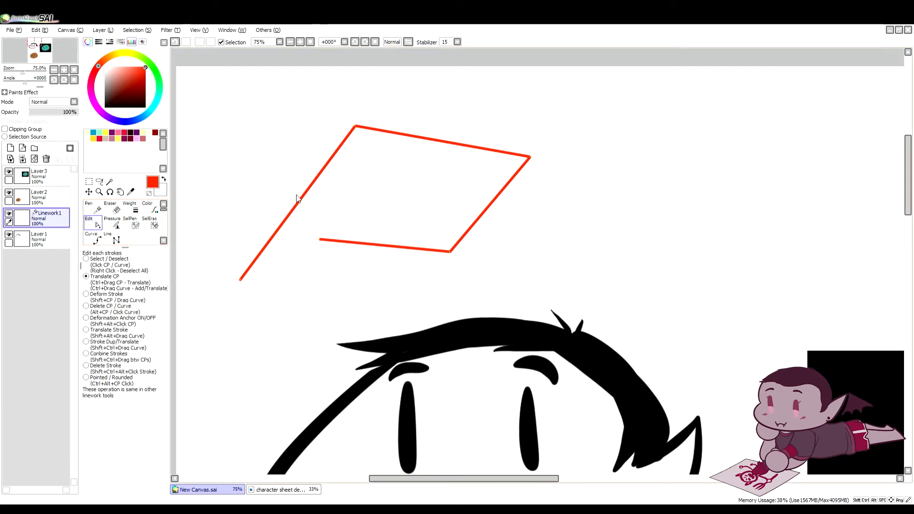
pyautogui.moveTo(299, 199)
pyautogui.mouseDown()
pyautogui.moveTo(255, 166)
pyautogui.moveTo(207, 149)
pyautogui.moveTo(371, 226)
pyautogui.mouseUp()
pyautogui.press('space')
pyautogui.scroll(2, 371, 226)
pyautogui.moveTo(280, 229); pyautogui.dragTo(398, 222)
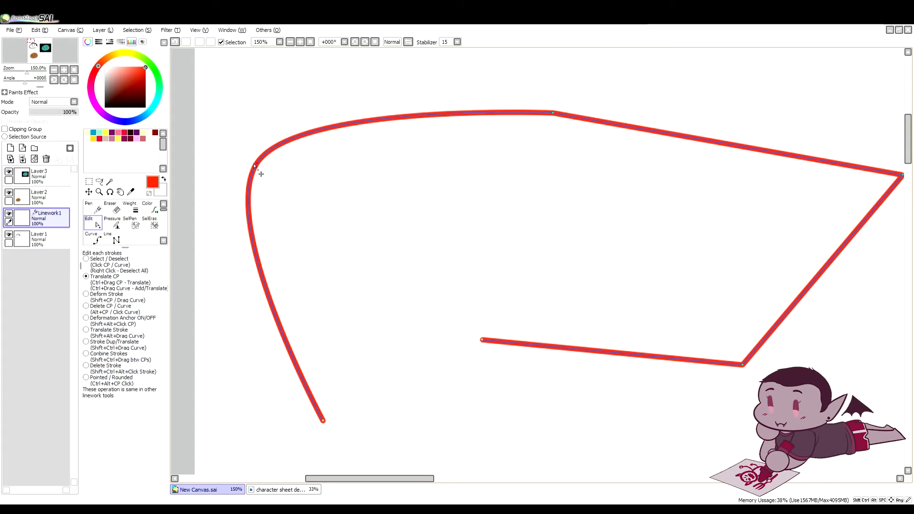
pyautogui.moveTo(257, 164)
pyautogui.mouseDown()
pyautogui.moveTo(438, 255)
pyautogui.moveTo(283, 184)
pyautogui.moveTo(279, 162)
pyautogui.moveTo(251, 146)
pyautogui.mouseUp()
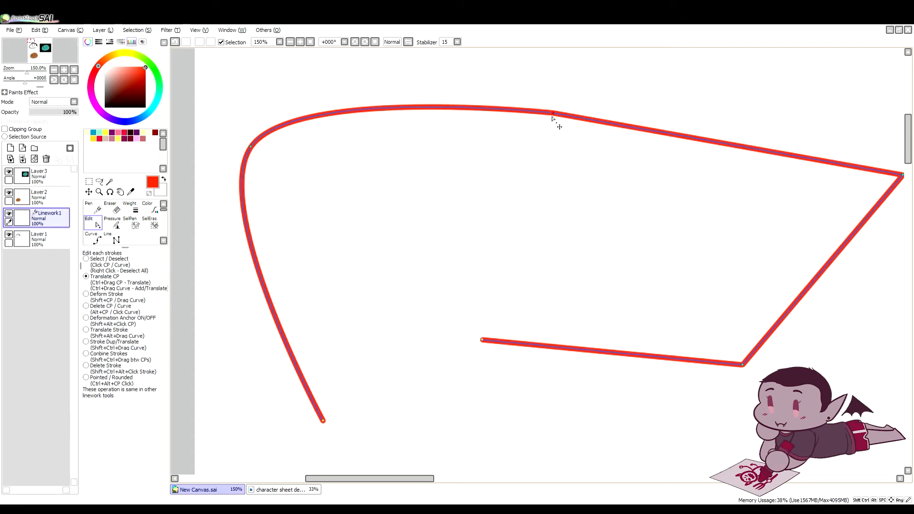
# Reshape the curved part and the upper straight segment of the red stroke with additional control points.
pyautogui.moveTo(401, 111)
pyautogui.mouseDown()
pyautogui.moveTo(416, 246)
pyautogui.moveTo(444, 233)
pyautogui.mouseUp()
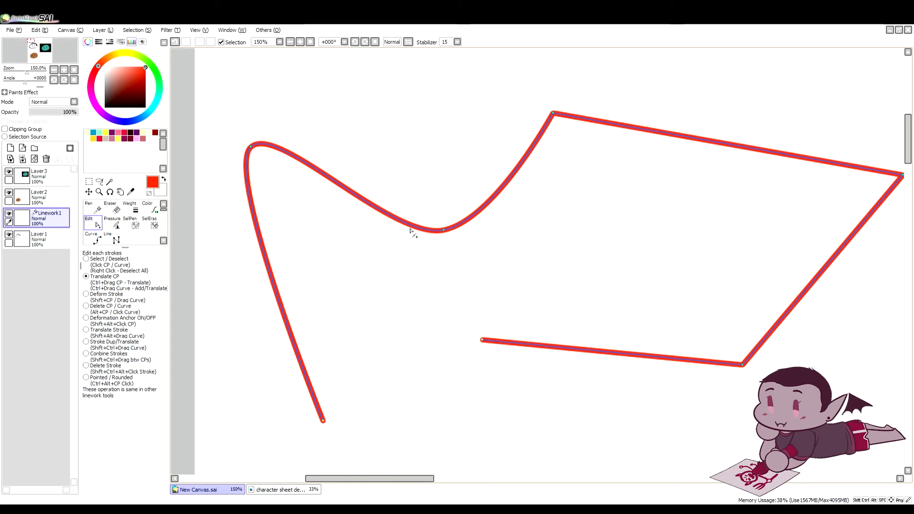
pyautogui.moveTo(442, 231); pyautogui.dragTo(374, 70)
pyautogui.moveTo(300, 351); pyautogui.dragTo(263, 354)
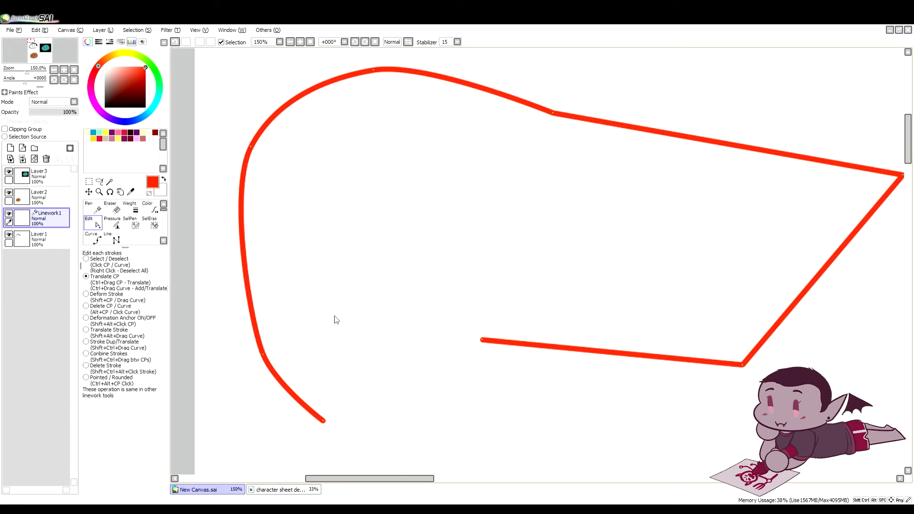
pyautogui.moveTo(593, 120); pyautogui.dragTo(608, 109)
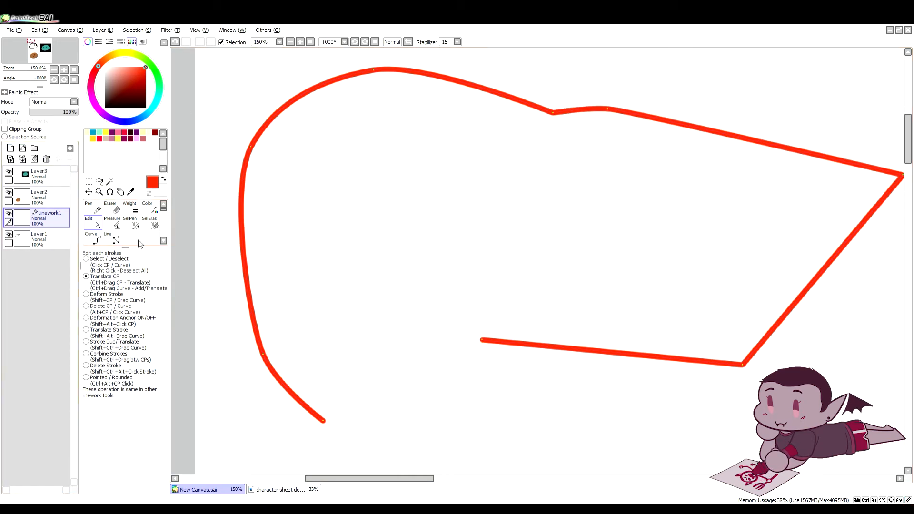
# Show the linework Pen and Curve tools, then delete the linework layer.
pyautogui.click(93, 206)
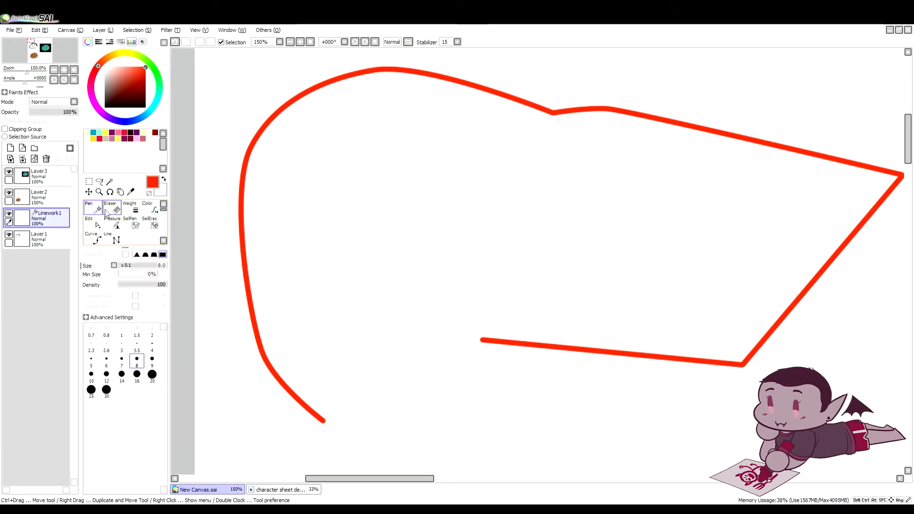
pyautogui.click(94, 238)
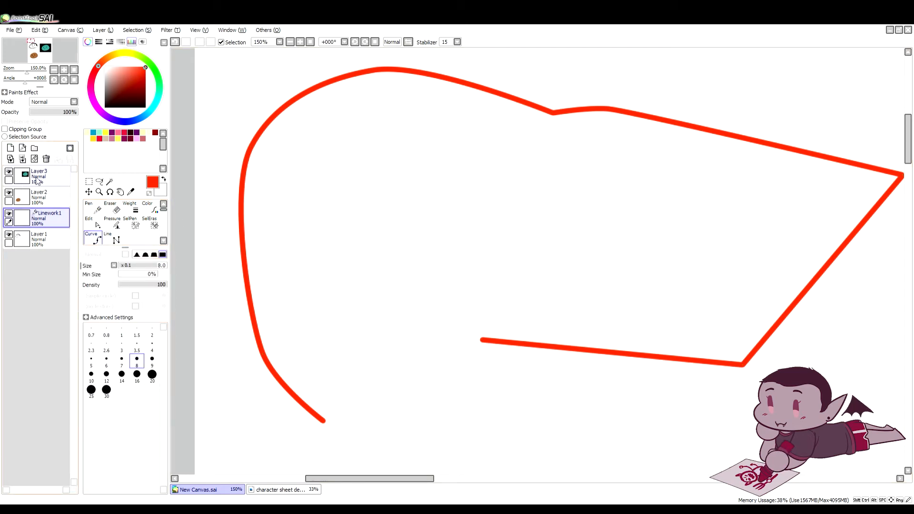
pyautogui.click(45, 161)
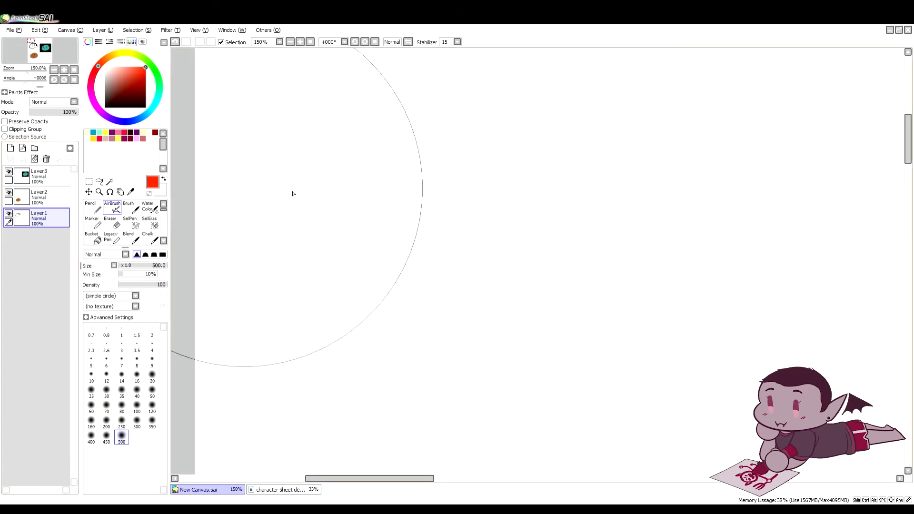
# Create a new layer folder and place it at the top of the layer stack.
pyautogui.press('pagedown')
pyautogui.press('pagedown')
pyautogui.press('pagedown')
pyautogui.press('h')
pyautogui.moveTo(531, 351); pyautogui.dragTo(373, 202)
pyautogui.press('pageup')
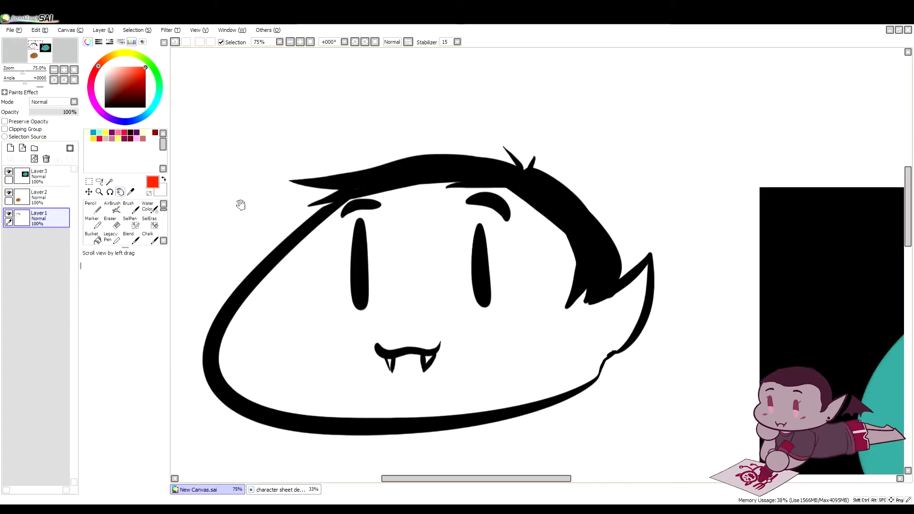
pyautogui.click(34, 148)
pyautogui.moveTo(44, 219); pyautogui.dragTo(48, 177)
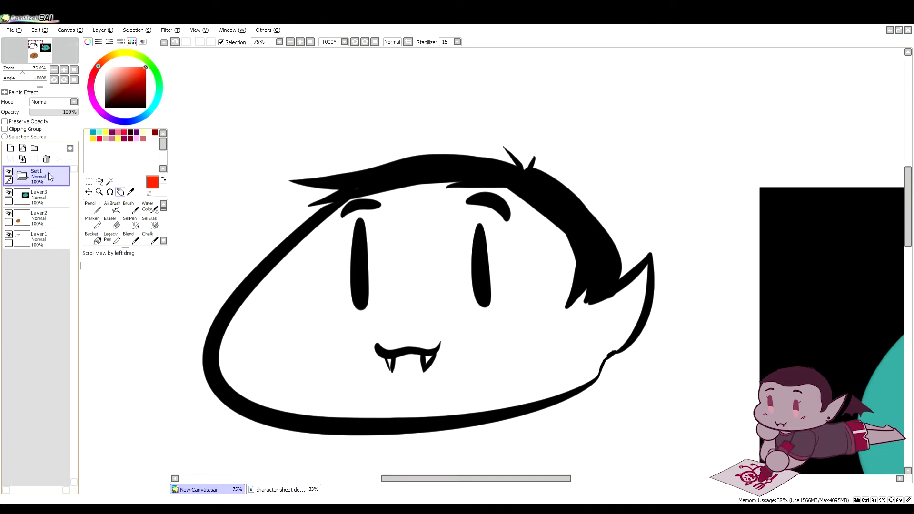
# Try putting the face layers into the folder and take them back out below it.
pyautogui.moveTo(52, 202); pyautogui.dragTo(52, 178)
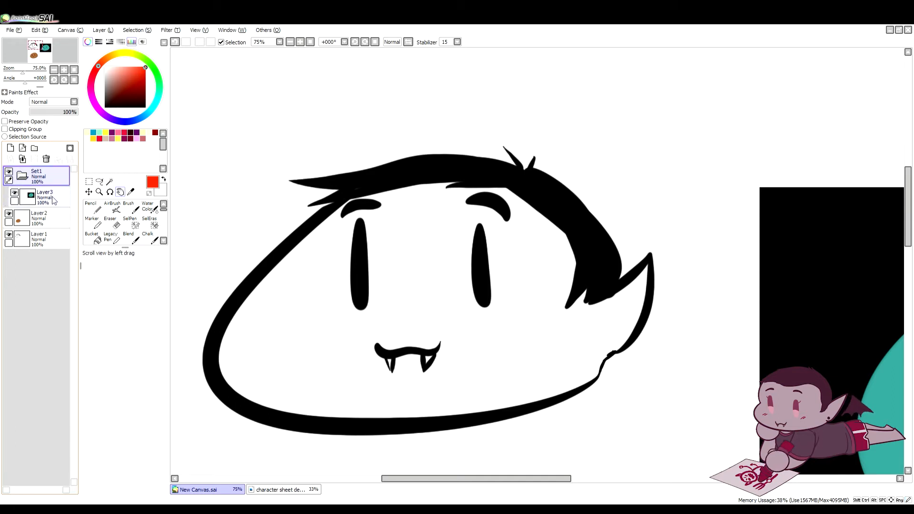
pyautogui.moveTo(51, 218); pyautogui.dragTo(50, 201)
pyautogui.moveTo(52, 237); pyautogui.dragTo(48, 264)
pyautogui.moveTo(50, 219)
pyautogui.mouseDown()
pyautogui.moveTo(49, 243)
pyautogui.moveTo(48, 234)
pyautogui.mouseUp()
pyautogui.moveTo(41, 198); pyautogui.dragTo(43, 209)
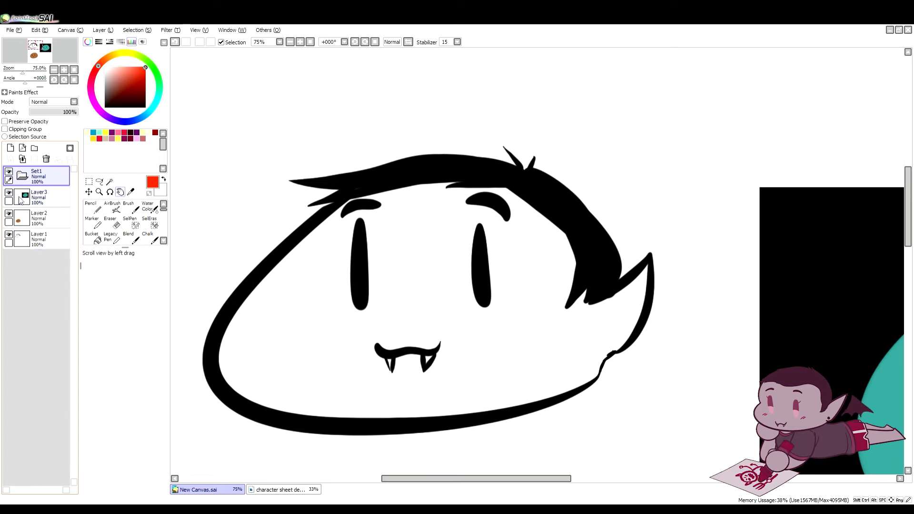
# Move Layer3, Layer2 and Layer1 into the Set1 folder.
pyautogui.moveTo(55, 194); pyautogui.dragTo(53, 178)
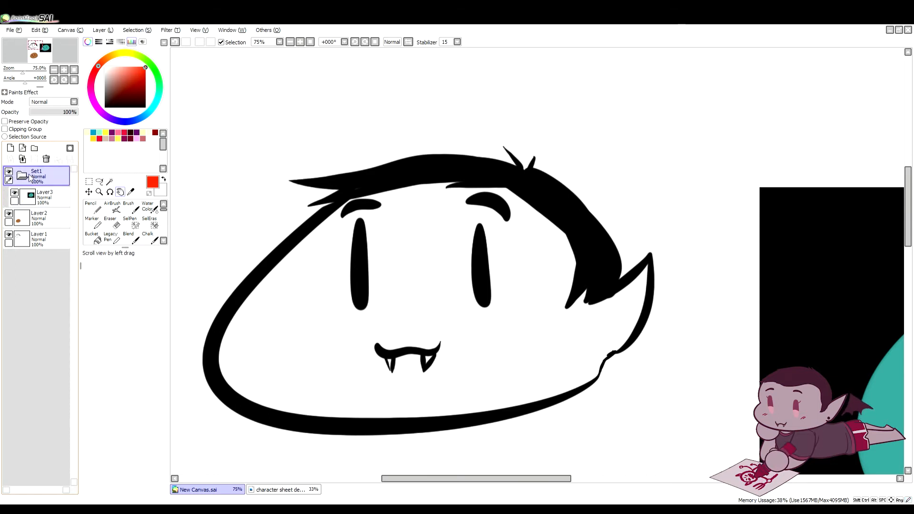
pyautogui.click(53, 191)
pyautogui.click(51, 182)
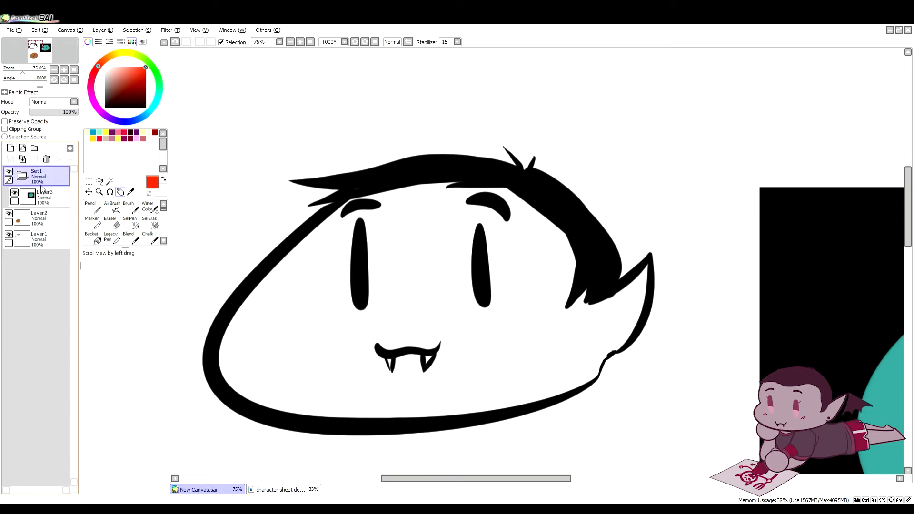
pyautogui.moveTo(52, 211); pyautogui.dragTo(52, 202)
pyautogui.moveTo(50, 241); pyautogui.dragTo(49, 223)
# Collapse and reopen the Set1 folder and go through the layers inside it.
pyautogui.click(37, 192)
pyautogui.click(23, 178)
pyautogui.click(23, 176)
pyautogui.click(52, 179)
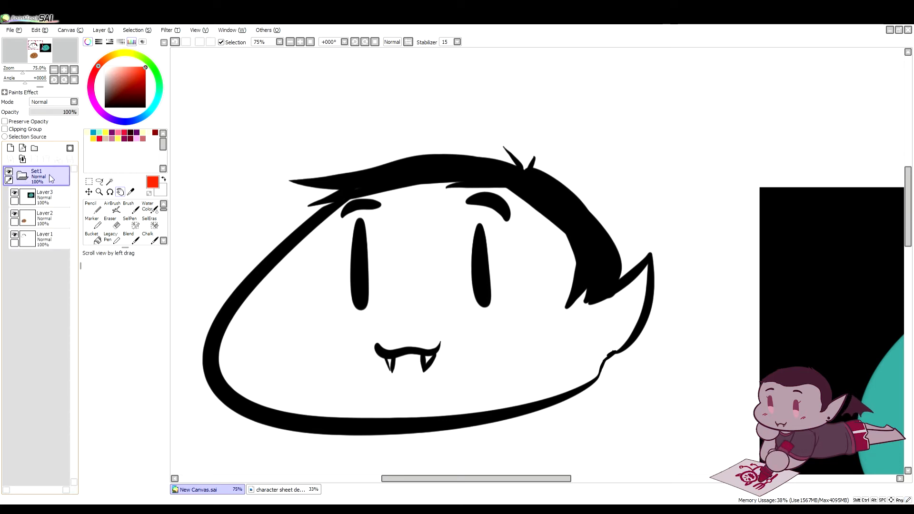
pyautogui.click(50, 195)
pyautogui.click(53, 218)
pyautogui.click(55, 240)
pyautogui.click(45, 179)
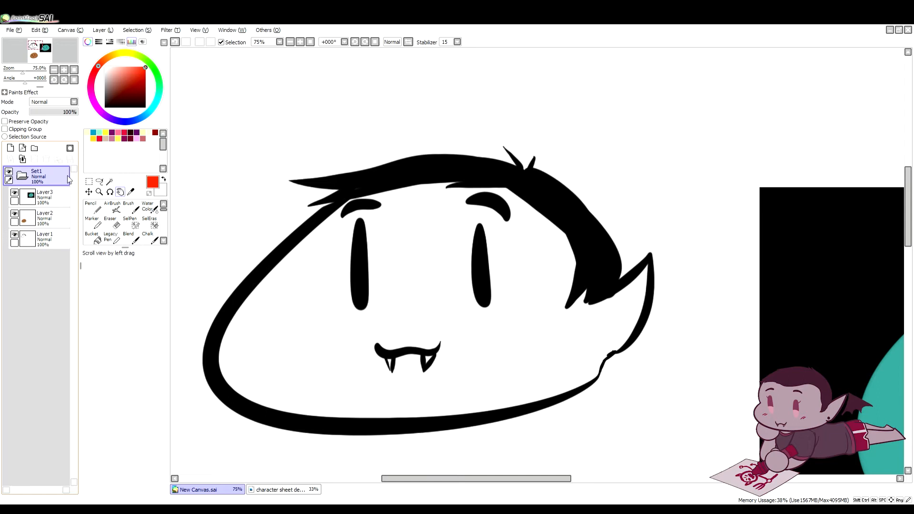
# Take Layer1, Layer2 and Layer3 out of the Set1 folder and delete the empty folder.
pyautogui.moveTo(45, 242); pyautogui.dragTo(32, 281)
pyautogui.moveTo(41, 218); pyautogui.dragTo(42, 230)
pyautogui.moveTo(38, 195); pyautogui.dragTo(47, 209)
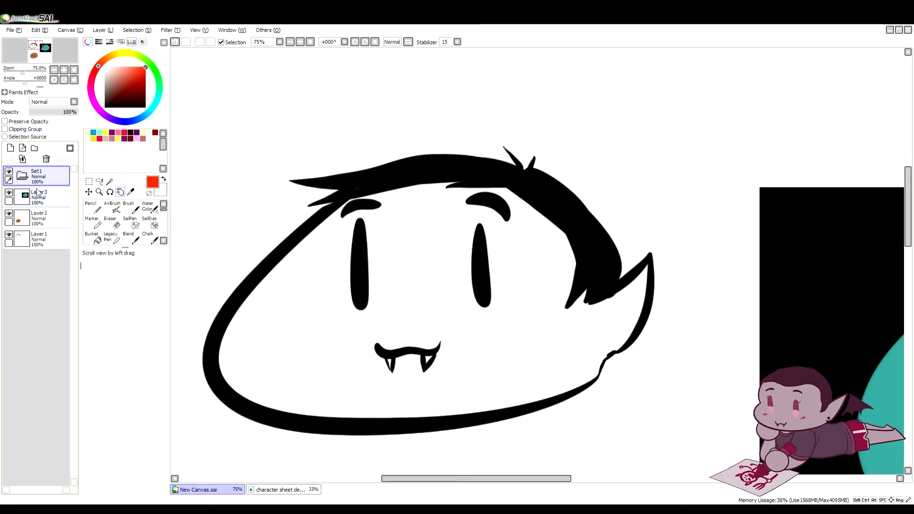
pyautogui.click(46, 160)
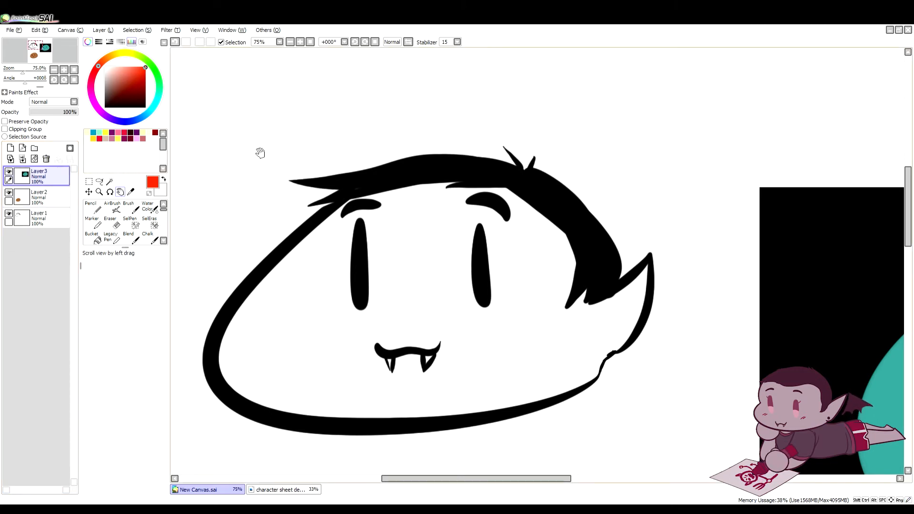
# Transfer the teal face from Layer3 down onto the brown face's Layer2, keeping Layer3 empty, and choose the Move tool.
pyautogui.moveTo(367, 199); pyautogui.dragTo(341, 194)
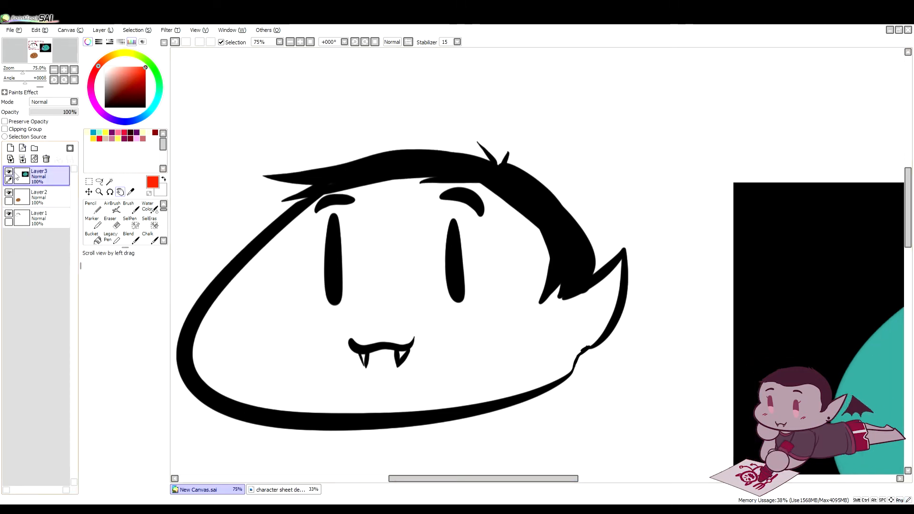
pyautogui.press('pagedown')
pyautogui.press('pagedown')
pyautogui.press('pagedown')
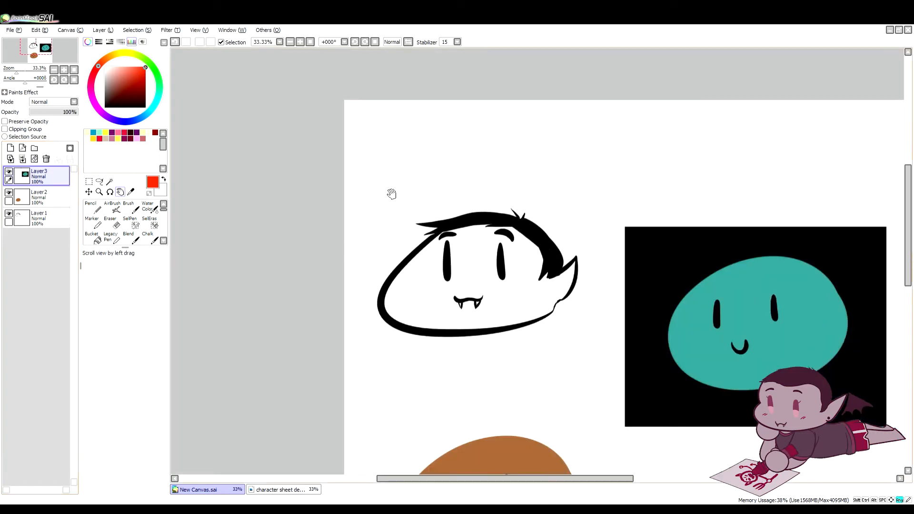
pyautogui.moveTo(365, 192); pyautogui.dragTo(207, 189)
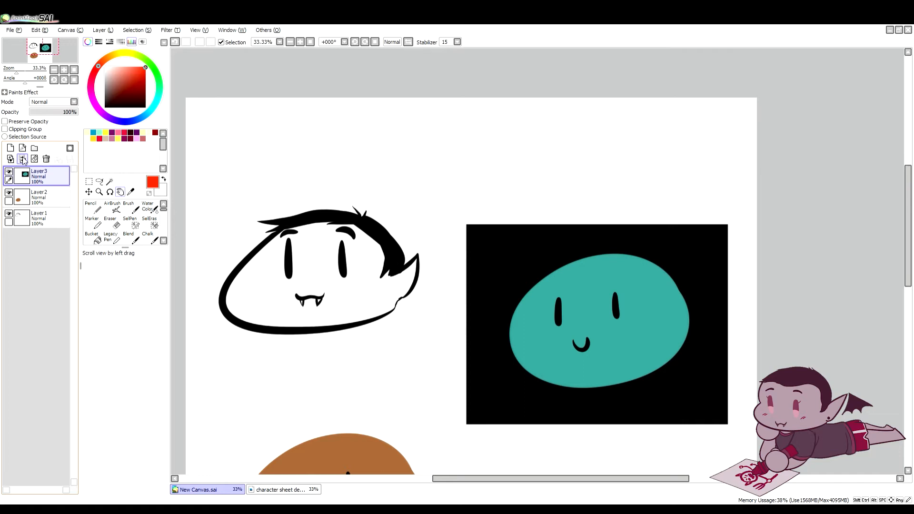
pyautogui.moveTo(274, 254); pyautogui.dragTo(276, 190)
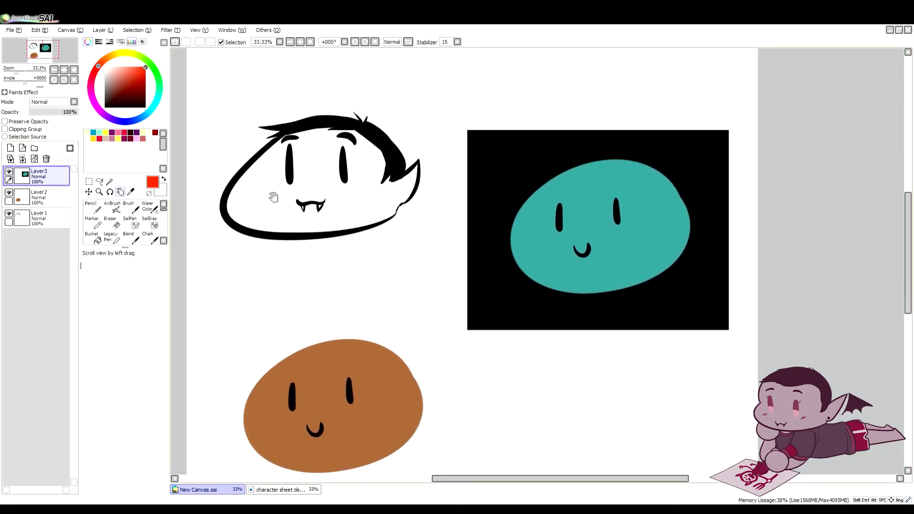
pyautogui.click(10, 159)
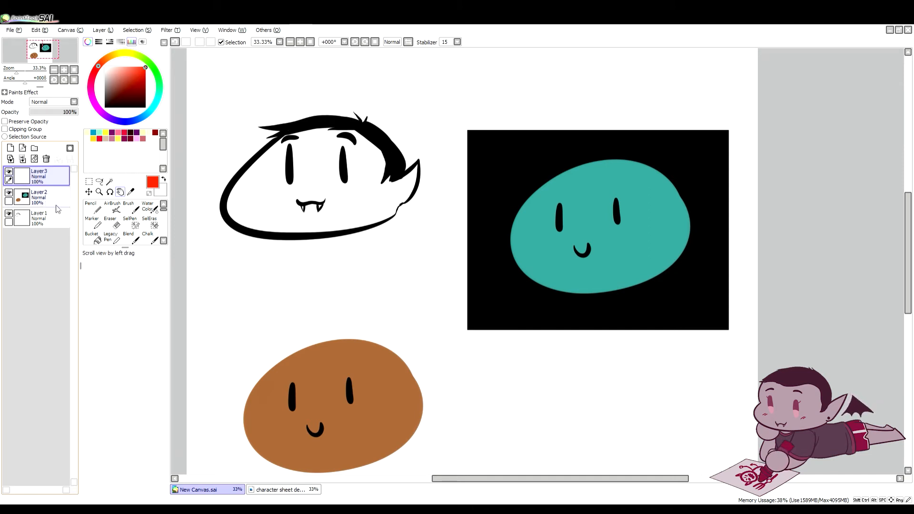
pyautogui.click(88, 192)
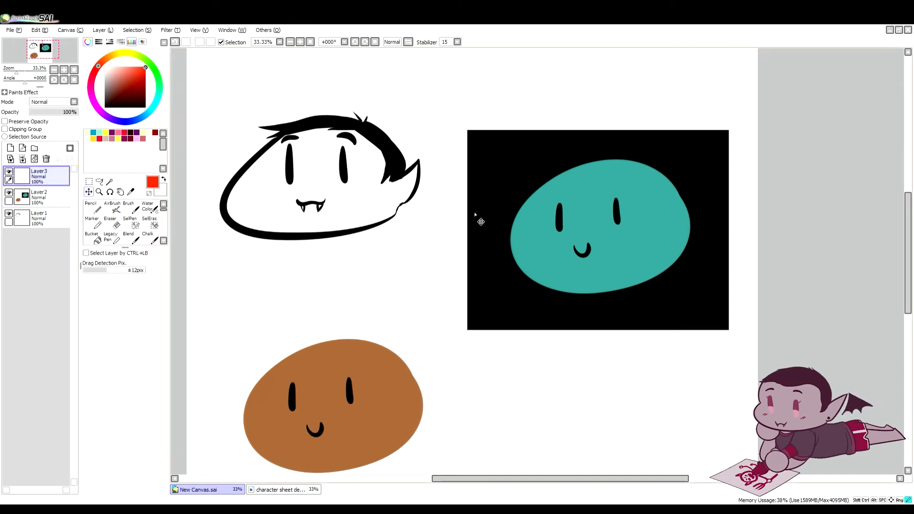
# Try moving Layer2's combined faces together, and undo both the move and the transfer from Layer3.
pyautogui.click(38, 195)
pyautogui.moveTo(467, 234); pyautogui.dragTo(460, 215)
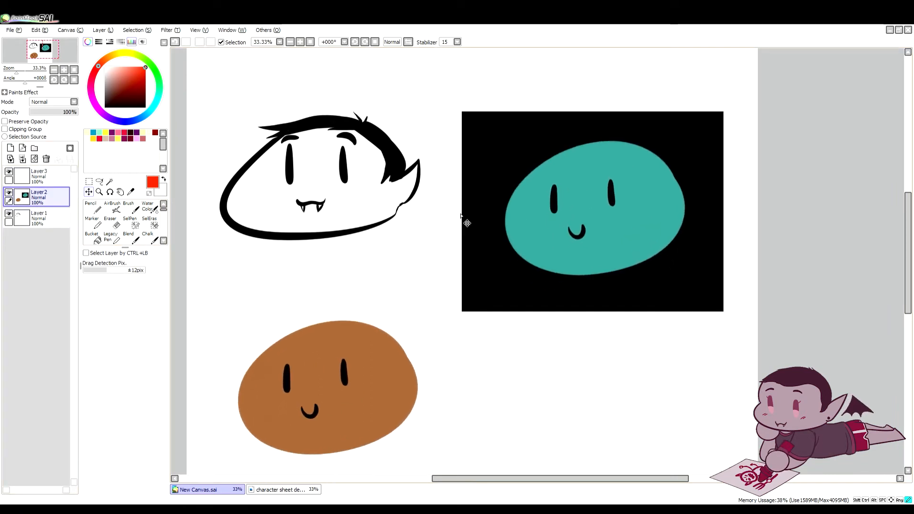
pyautogui.click(32, 185)
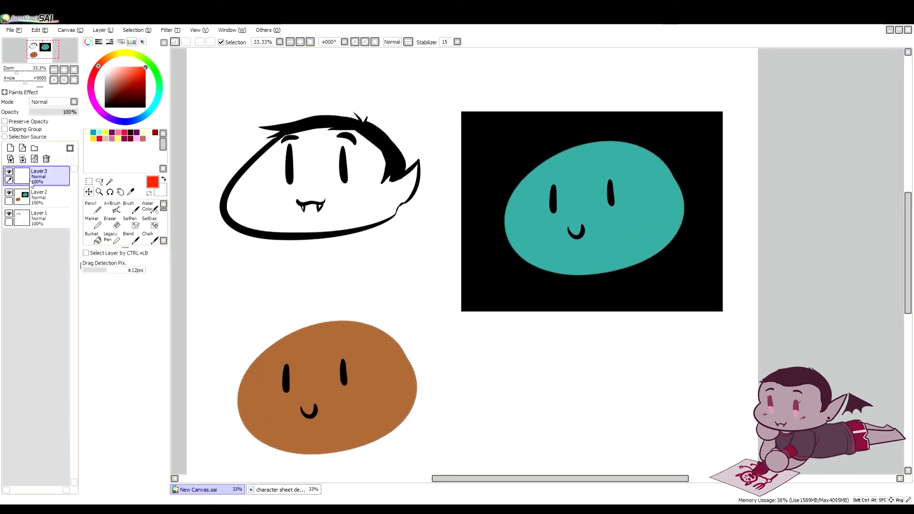
pyautogui.click(32, 190)
pyautogui.hotkey('ctrl', 'z')
# Merge the teal face's Layer3 down into Layer2, and undo the merge.
pyautogui.click(66, 177)
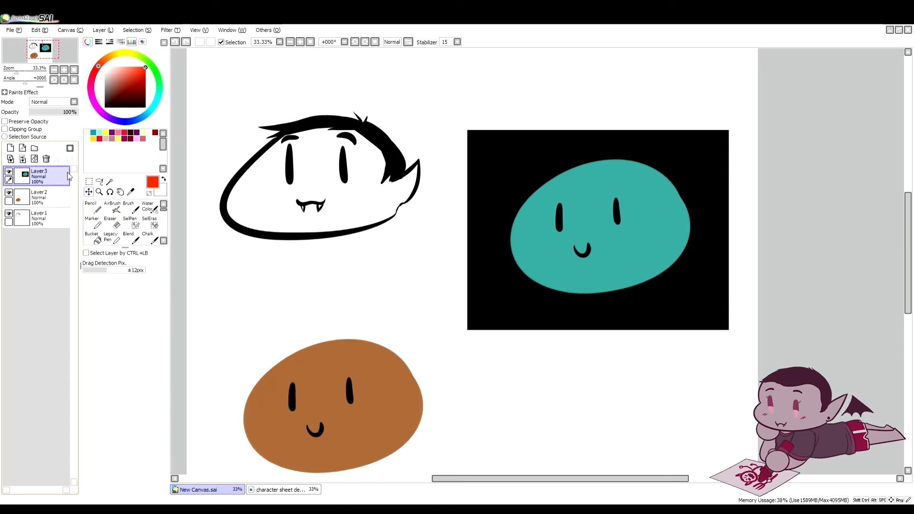
pyautogui.click(22, 159)
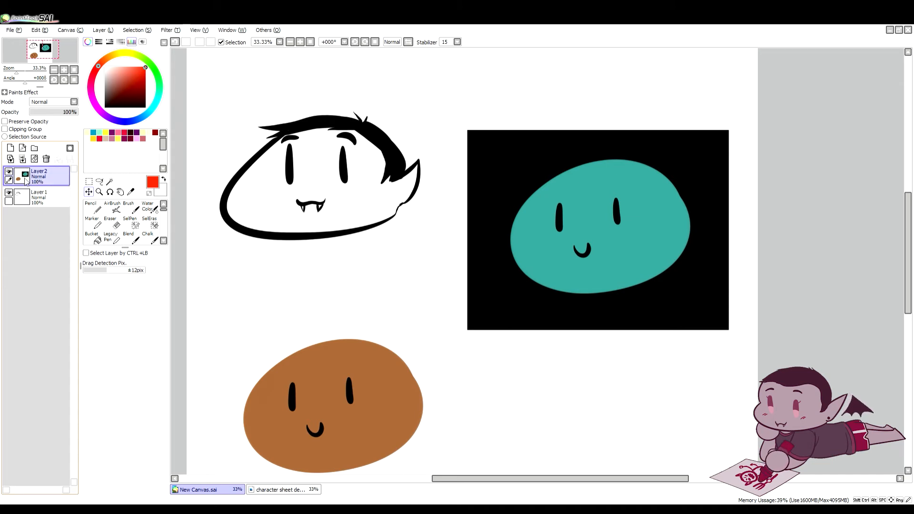
pyautogui.hotkey('ctrl', 'z')
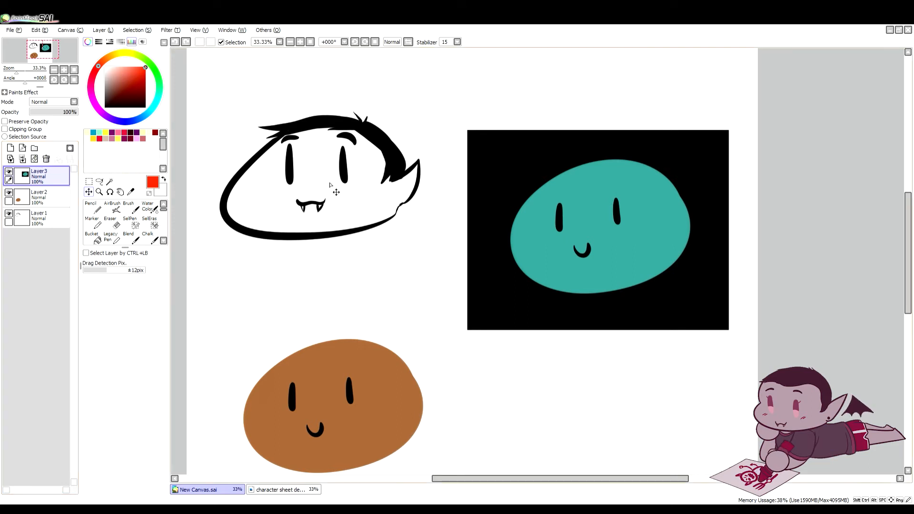
# Clear the teal face from Layer3, undo and redo the clearing, and finally bring the face back.
pyautogui.click(34, 158)
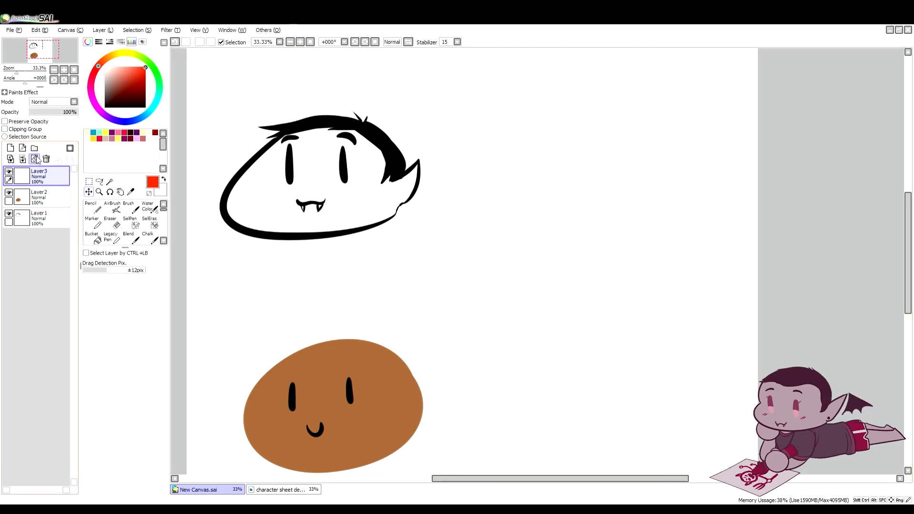
pyautogui.hotkey('ctrl', 'z')
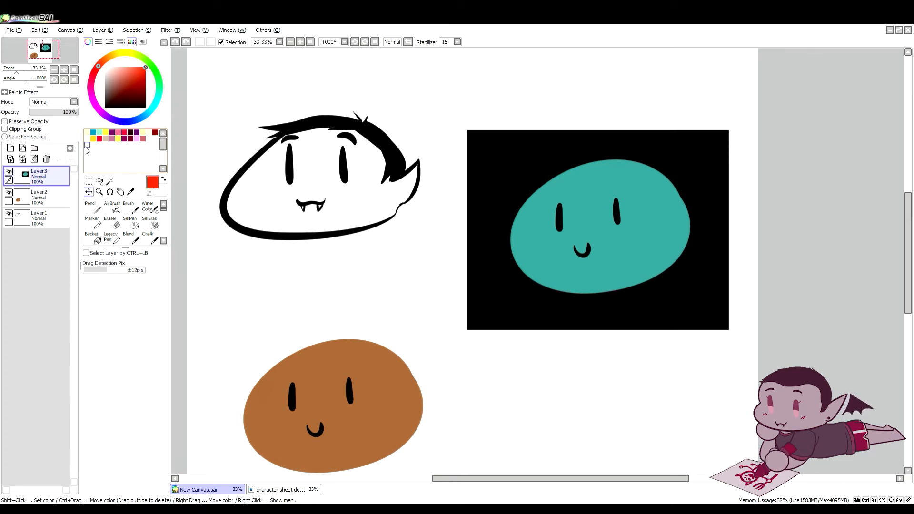
pyautogui.hotkey('ctrl', 'y')
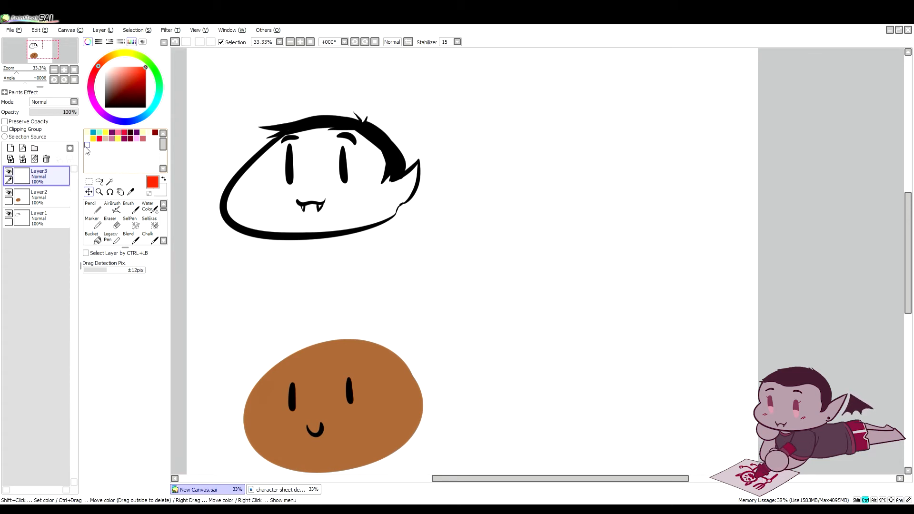
pyautogui.hotkey('ctrl', 'z')
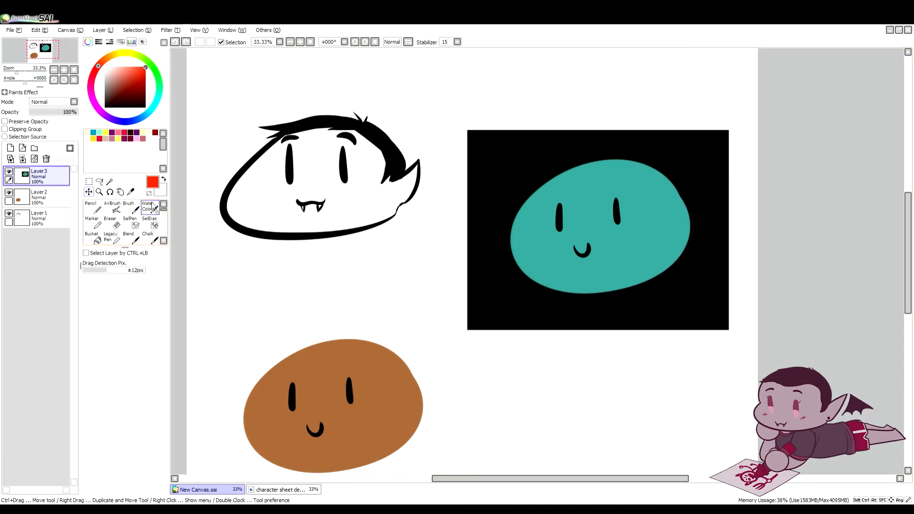
pyautogui.press('space')
pyautogui.moveTo(301, 250)
pyautogui.mouseDown()
pyautogui.moveTo(304, 243)
pyautogui.moveTo(295, 244)
pyautogui.mouseUp()
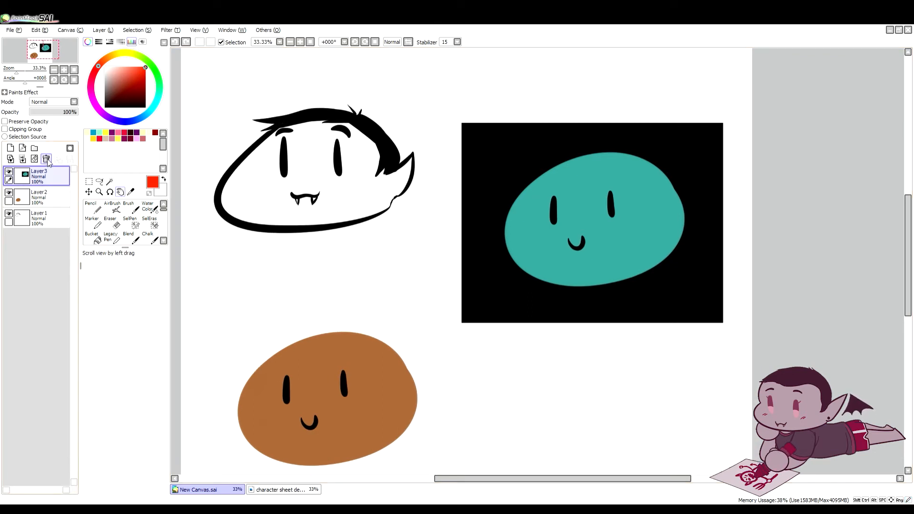
pyautogui.moveTo(256, 181); pyautogui.dragTo(253, 187)
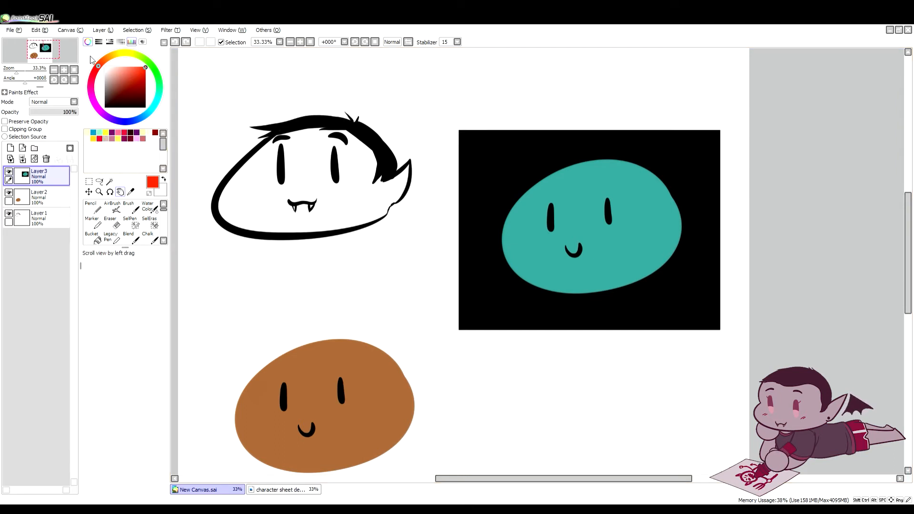
# Hide the colour wheel, show and hide the RGB sliders, HSV sliders and colour mixer, and hide the swatches.
pyautogui.click(88, 42)
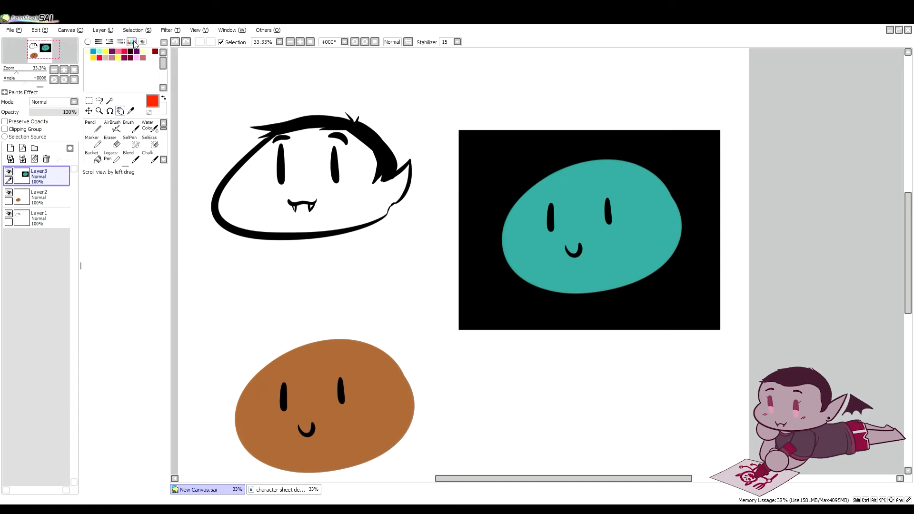
pyautogui.click(98, 42)
pyautogui.click(110, 42)
pyautogui.click(120, 42)
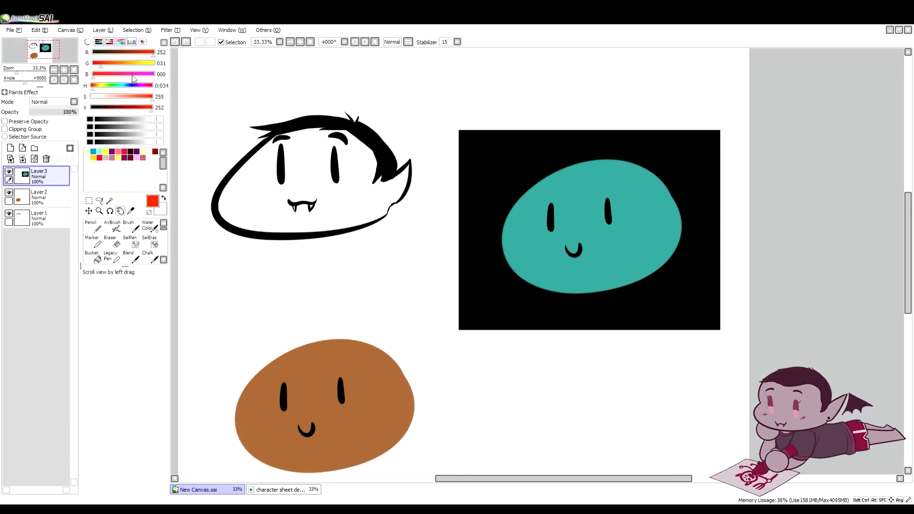
pyautogui.click(98, 42)
pyautogui.click(110, 42)
pyautogui.click(121, 41)
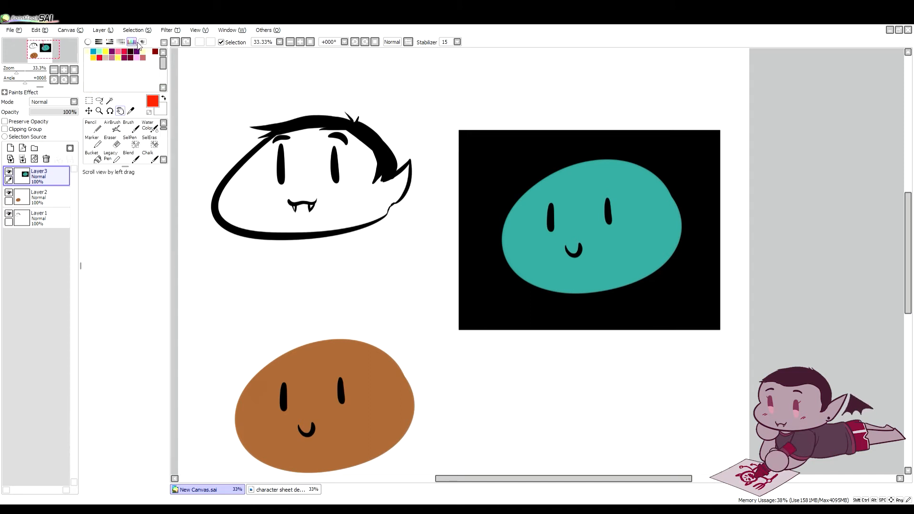
pyautogui.click(132, 42)
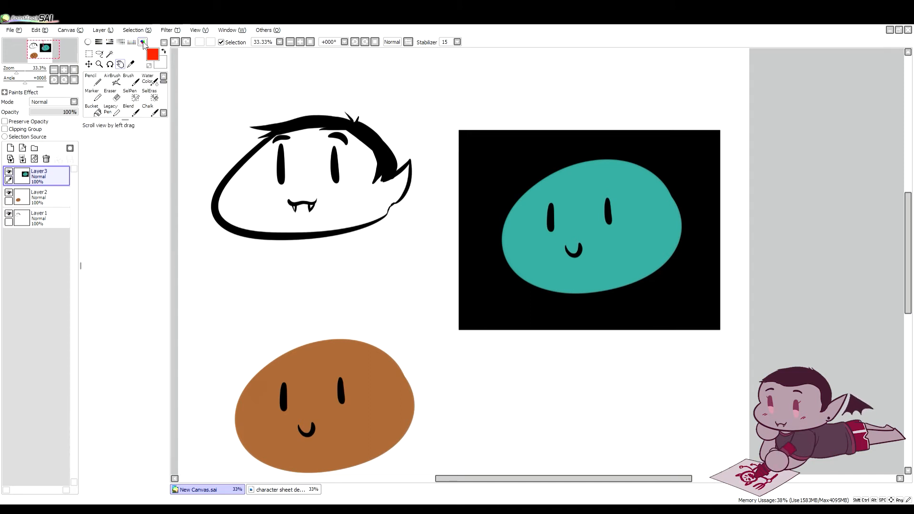
# Show the scratch pad, paint a red dot in it with the Brush tool, and undo.
pyautogui.click(142, 42)
pyautogui.press('space')
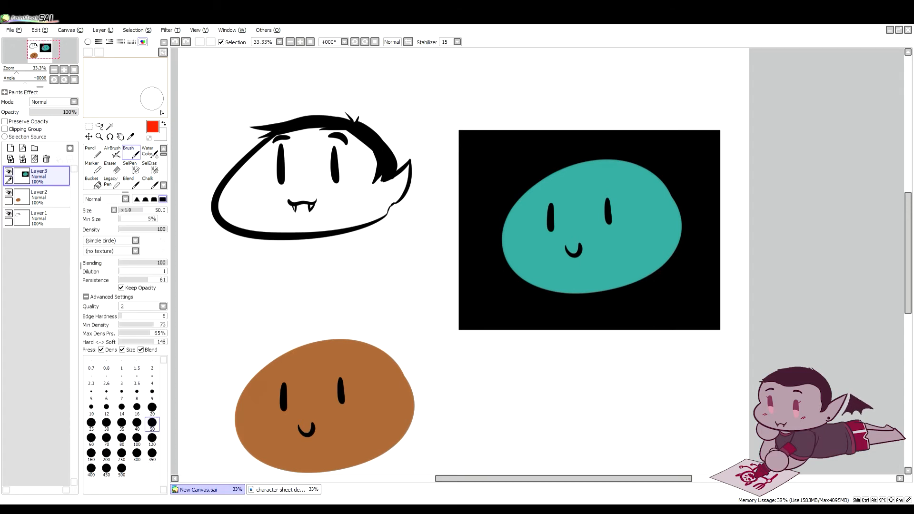
pyautogui.click(102, 83)
pyautogui.moveTo(100, 83); pyautogui.dragTo(103, 85)
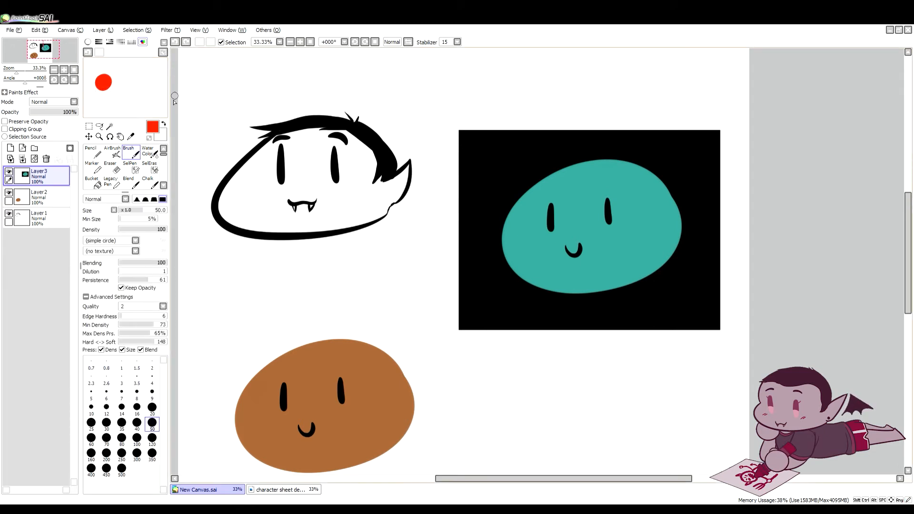
pyautogui.hotkey('ctrl', 'z')
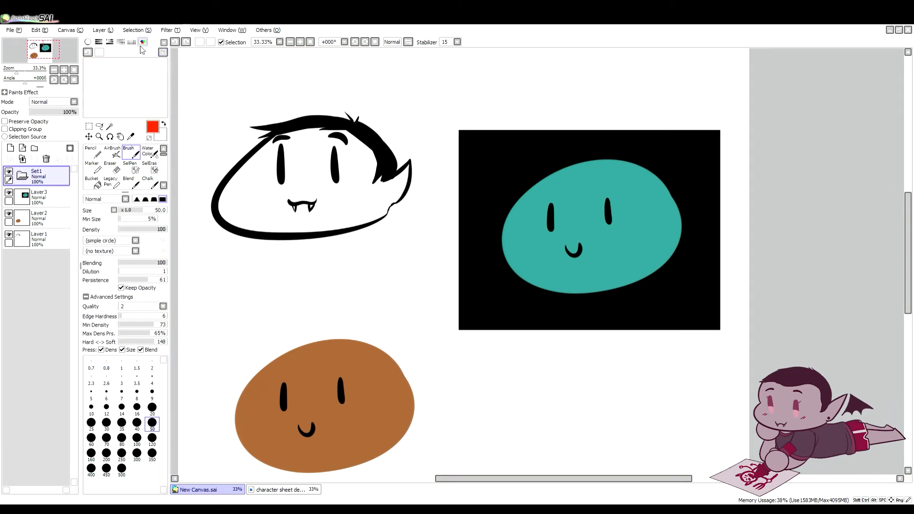
# Hide the scratch pad, show the swatches and colour wheel again, and take the Set1 folder back out of the layer stack.
pyautogui.click(143, 42)
pyautogui.click(132, 42)
pyautogui.click(87, 42)
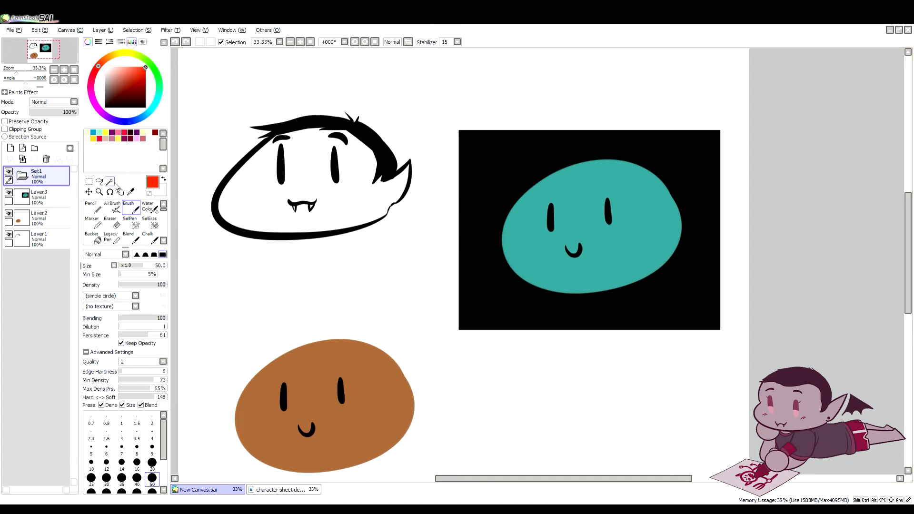
pyautogui.hotkey('ctrl', 'z')
# Draw rectangular selections over the line-art face and over part of the teal face.
pyautogui.click(89, 182)
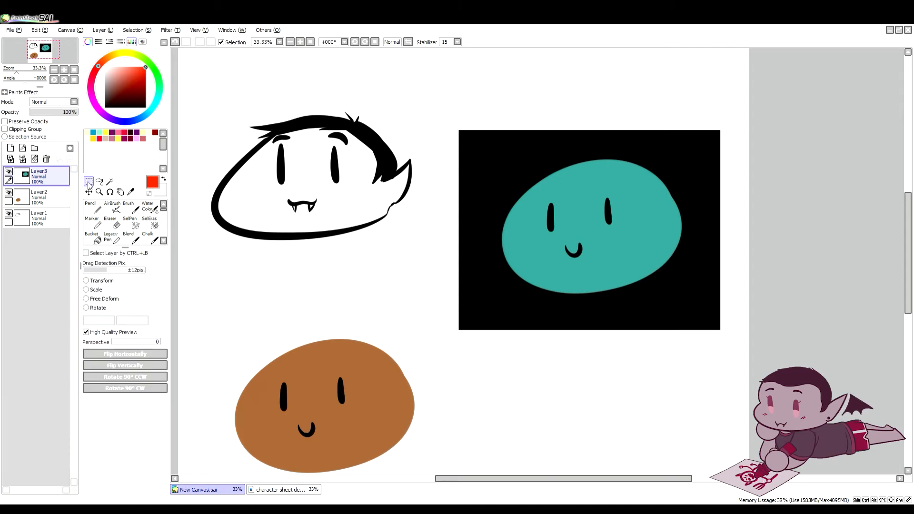
pyautogui.moveTo(239, 110); pyautogui.dragTo(380, 202)
pyautogui.moveTo(455, 147)
pyautogui.mouseDown()
pyautogui.moveTo(545, 229)
pyautogui.moveTo(581, 248)
pyautogui.mouseUp()
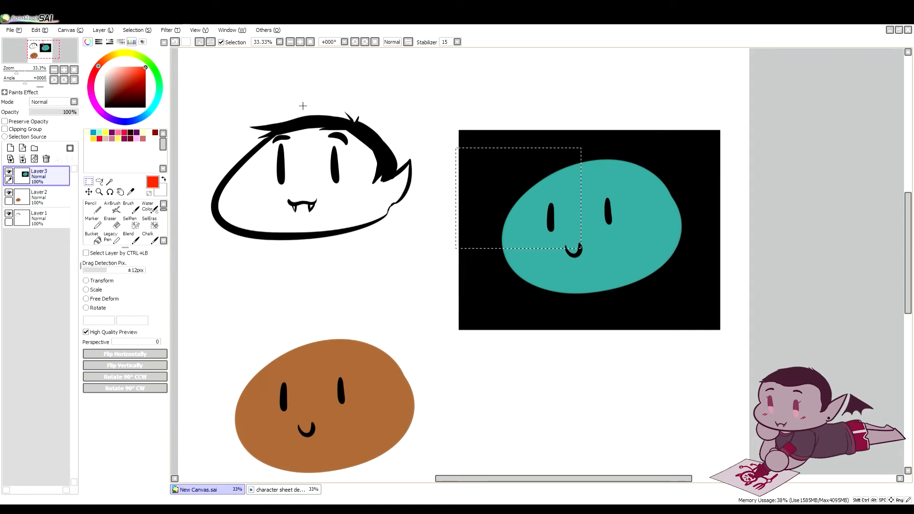
# Select a rectangle around the line-art face's right eye, try moving that part on Layer1, undo it and deselect.
pyautogui.moveTo(298, 105); pyautogui.dragTo(371, 190)
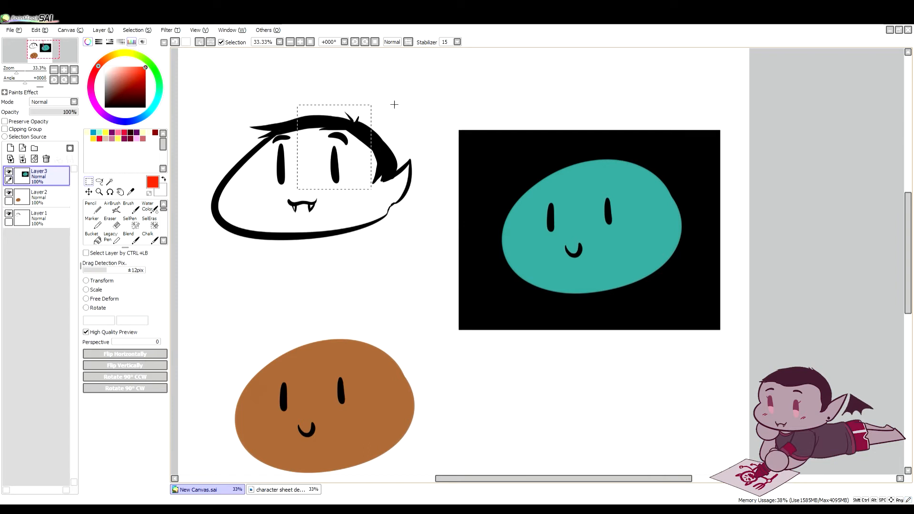
pyautogui.click(50, 221)
pyautogui.moveTo(337, 162)
pyautogui.mouseDown()
pyautogui.moveTo(404, 114)
pyautogui.moveTo(364, 155)
pyautogui.moveTo(342, 160)
pyautogui.mouseUp()
pyautogui.hotkey('ctrl', 'z')
pyautogui.click(204, 141)
# Draw a loose Lasso selection around the whole line-art face, and clear the selection.
pyautogui.click(101, 182)
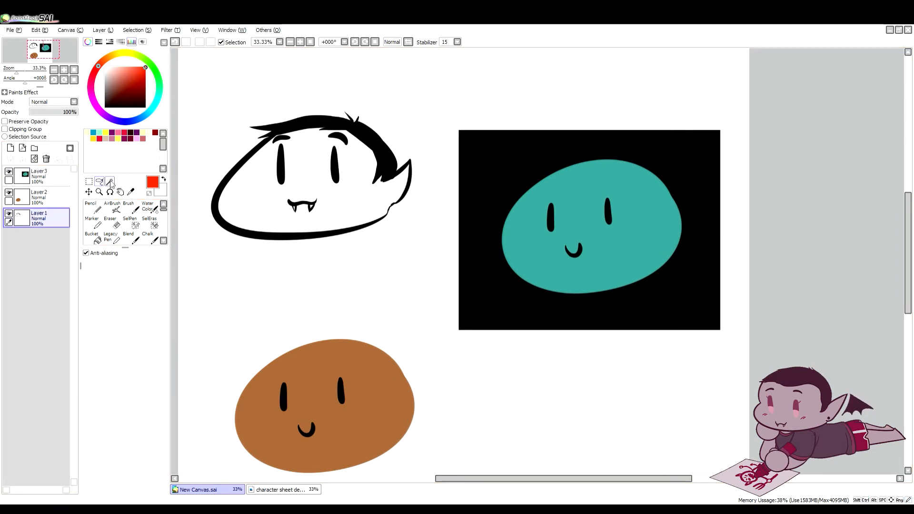
pyautogui.moveTo(208, 172)
pyautogui.mouseDown()
pyautogui.moveTo(205, 254)
pyautogui.moveTo(313, 281)
pyautogui.moveTo(412, 262)
pyautogui.moveTo(428, 213)
pyautogui.moveTo(423, 100)
pyautogui.moveTo(362, 113)
pyautogui.moveTo(255, 95)
pyautogui.moveTo(208, 138)
pyautogui.mouseUp()
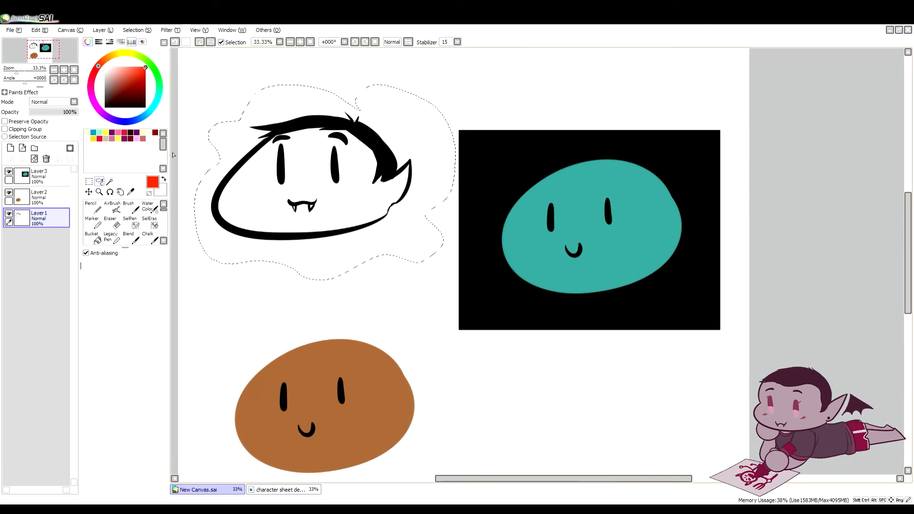
pyautogui.click(222, 99)
# Try the Magic Wand on the brown face with Layer2 active at 50% zoom, and undo the selection.
pyautogui.click(110, 181)
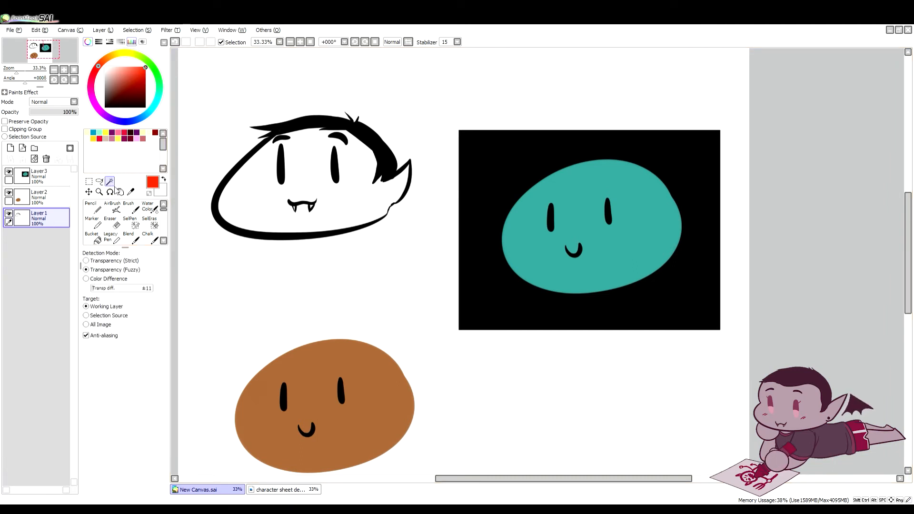
pyautogui.press('space')
pyautogui.moveTo(263, 204); pyautogui.dragTo(354, 231)
pyautogui.scroll(1, 355, 230)
pyautogui.moveTo(293, 223); pyautogui.dragTo(292, 134)
pyautogui.moveTo(318, 222); pyautogui.dragTo(305, 98)
pyautogui.click(39, 195)
pyautogui.click(110, 181)
pyautogui.click(342, 301)
pyautogui.hotkey('ctrl', 'z')
# Select the area outside the line-art face on Layer1 with the Magic Wand, and clear the selection.
pyautogui.press('space')
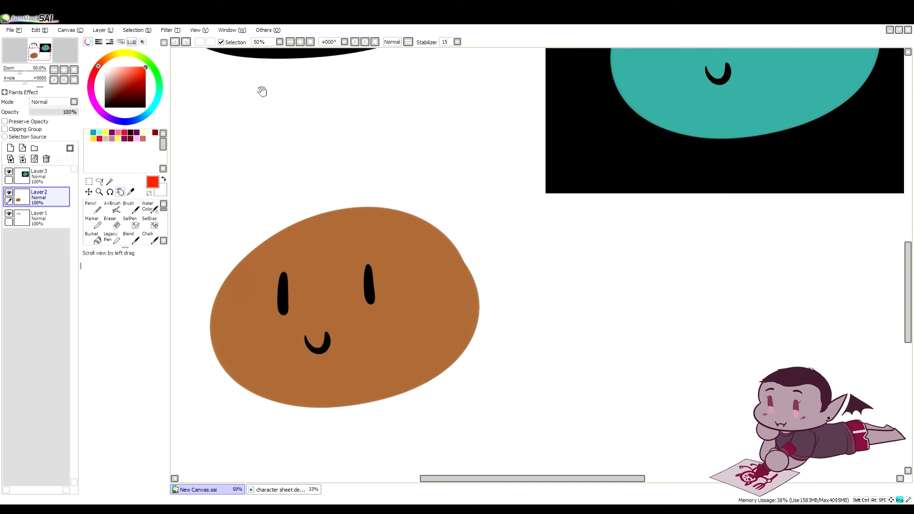
pyautogui.moveTo(256, 113); pyautogui.dragTo(311, 310)
pyautogui.moveTo(318, 206); pyautogui.dragTo(300, 250)
pyautogui.click(109, 181)
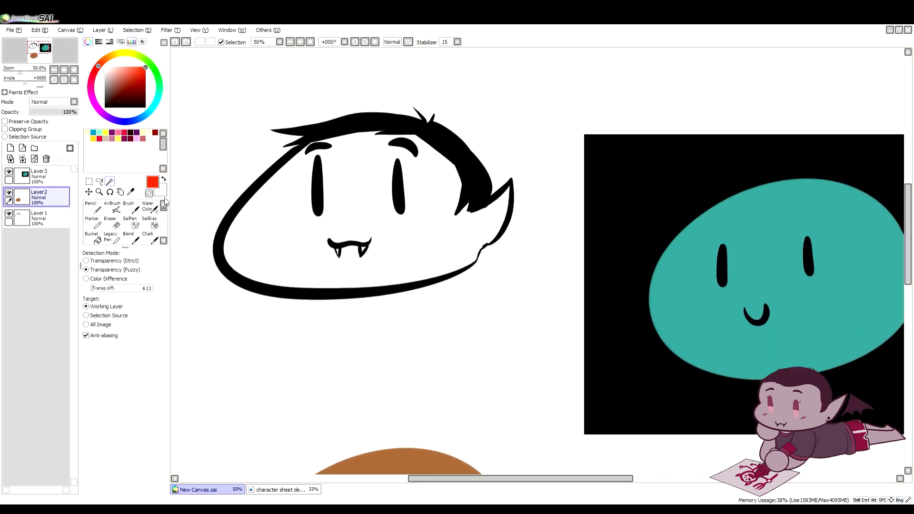
pyautogui.click(42, 220)
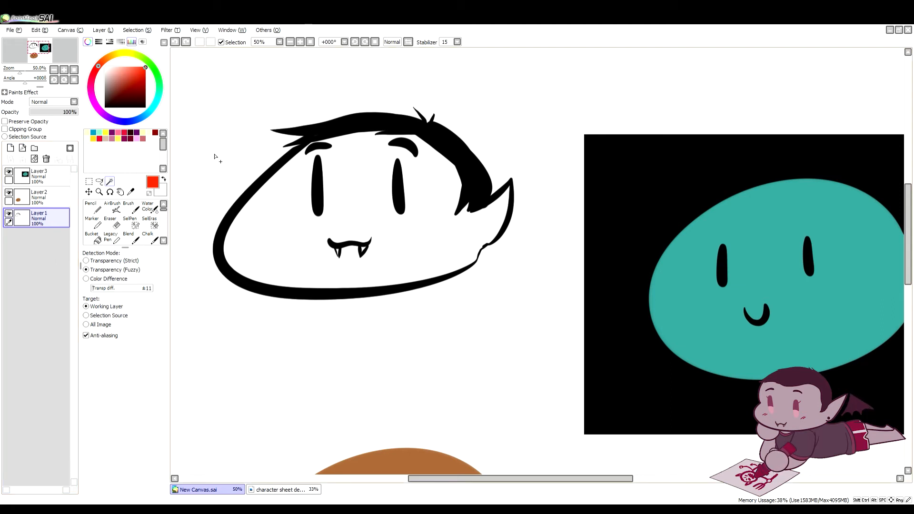
pyautogui.click(232, 167)
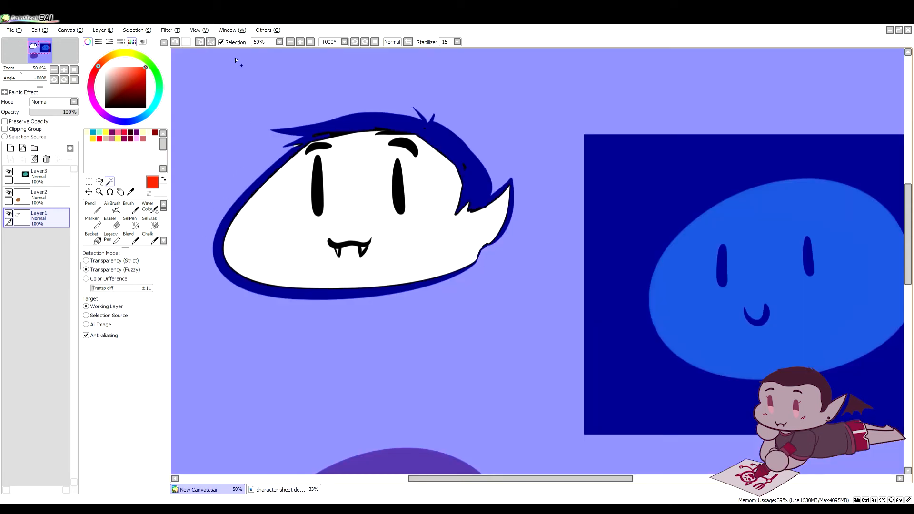
pyautogui.click(210, 42)
pyautogui.click(99, 181)
pyautogui.hotkey('ctrl', 'd')
# Select the inside of the line-art face with the Magic Wand, and deselect it.
pyautogui.click(109, 181)
pyautogui.click(352, 224)
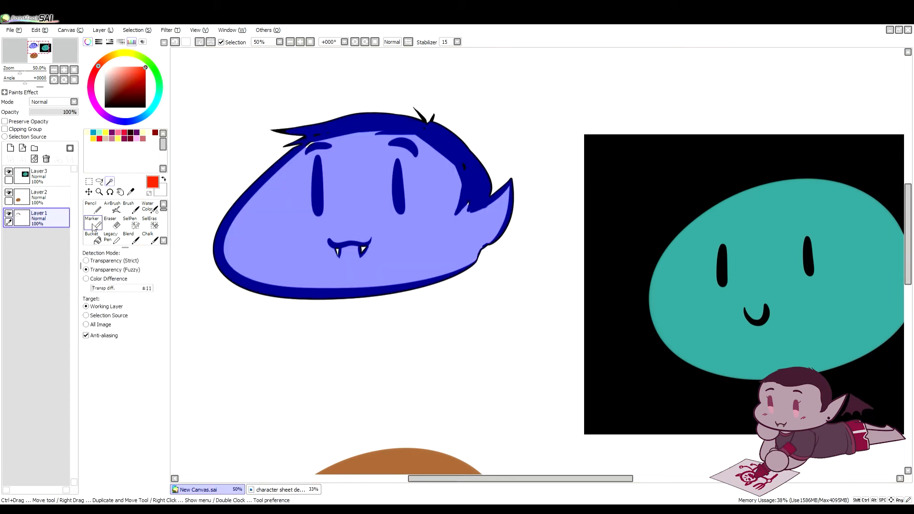
pyautogui.click(100, 181)
pyautogui.hotkey('ctrl', 'd')
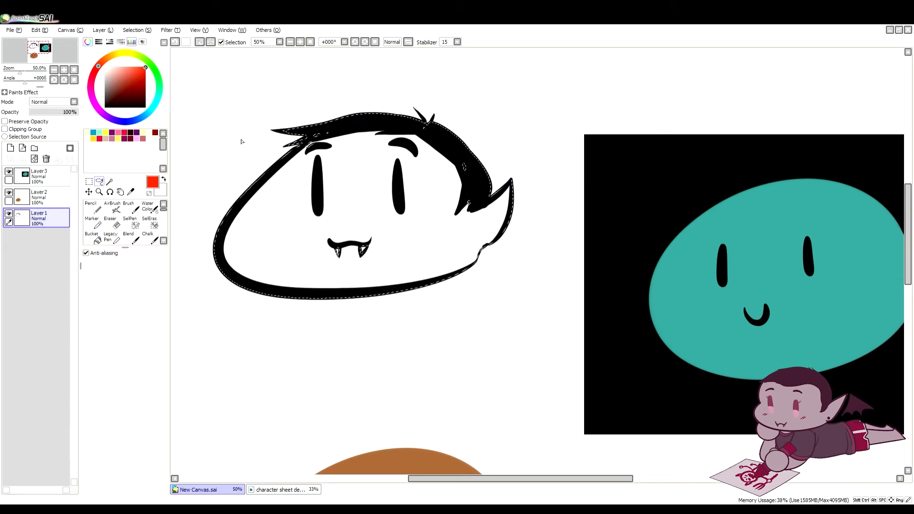
# Try moving the line-art face on Layer1 with the Move tool.
pyautogui.click(89, 191)
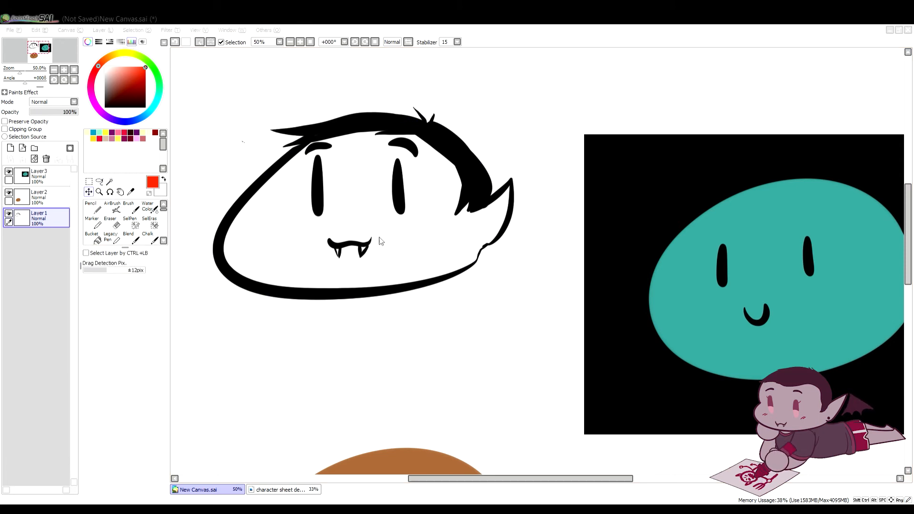
pyautogui.click(519, 241)
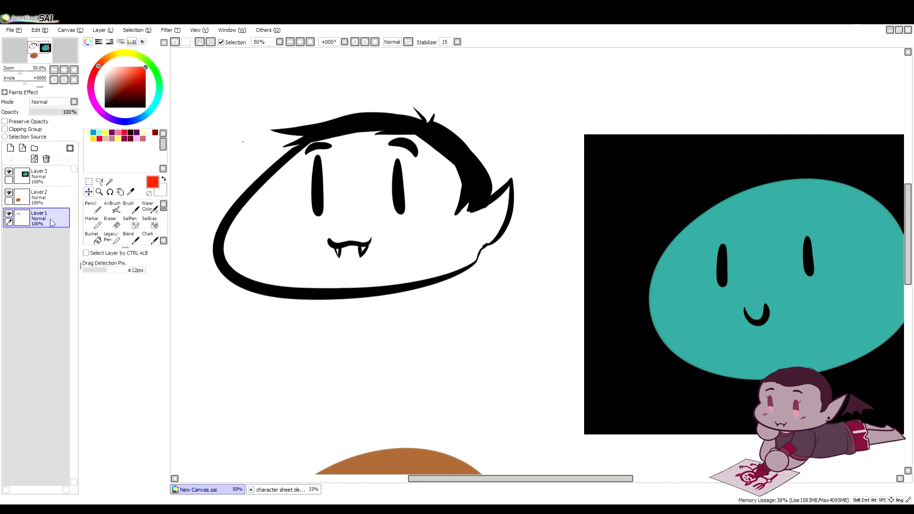
pyautogui.hotkey('ctrl', 't')
pyautogui.click(219, 175)
pyautogui.click(89, 192)
pyautogui.moveTo(407, 185); pyautogui.dragTo(301, 238)
# Try the Zoom and Rotate view tools on the canvas around 33.33% zoom, and reset the view rotation.
pyautogui.press('space')
pyautogui.scroll(-1, 390, 235)
pyautogui.click(100, 193)
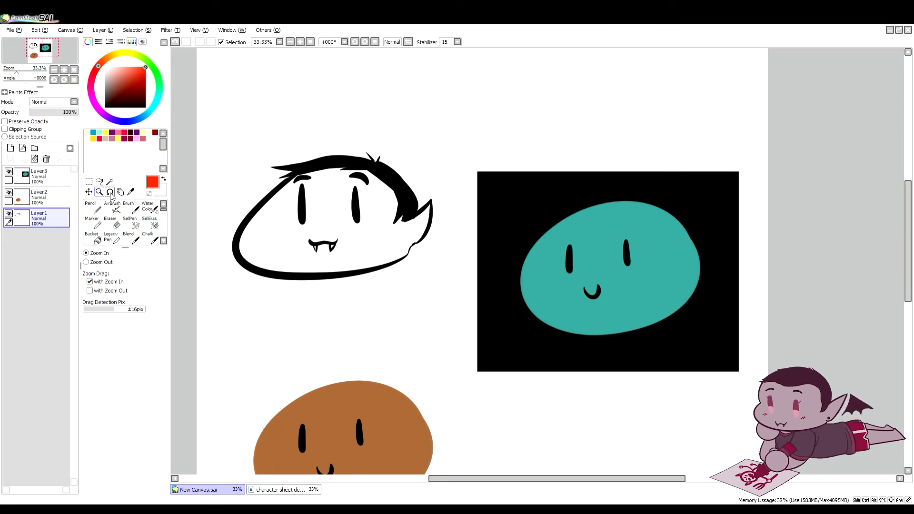
pyautogui.click(111, 192)
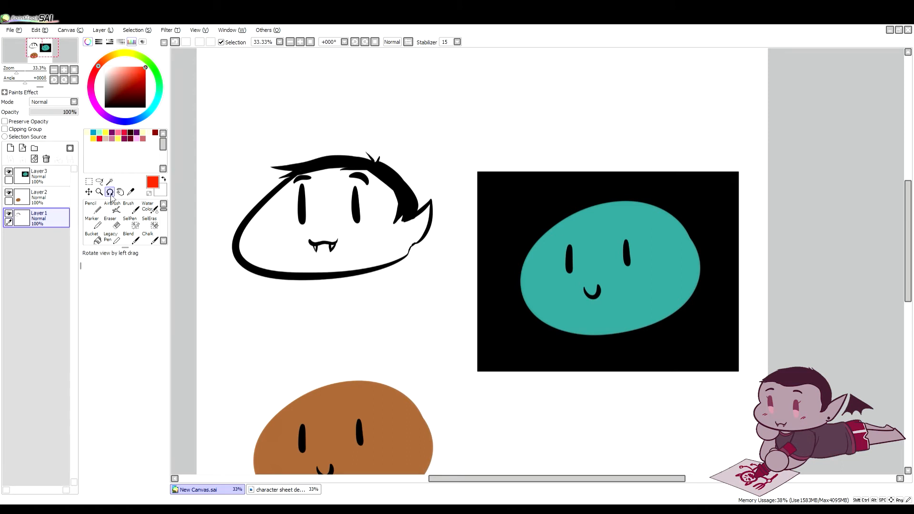
pyautogui.moveTo(311, 170); pyautogui.dragTo(276, 158)
pyautogui.click(120, 192)
pyautogui.click(375, 42)
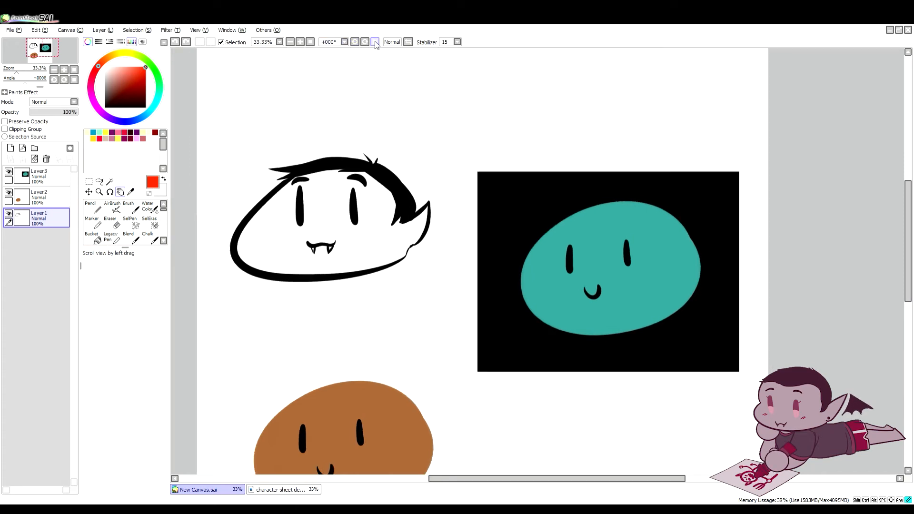
# Pan around the canvas with the Hand tool and the navigator until all three faces are in view.
pyautogui.moveTo(328, 112); pyautogui.dragTo(371, 179)
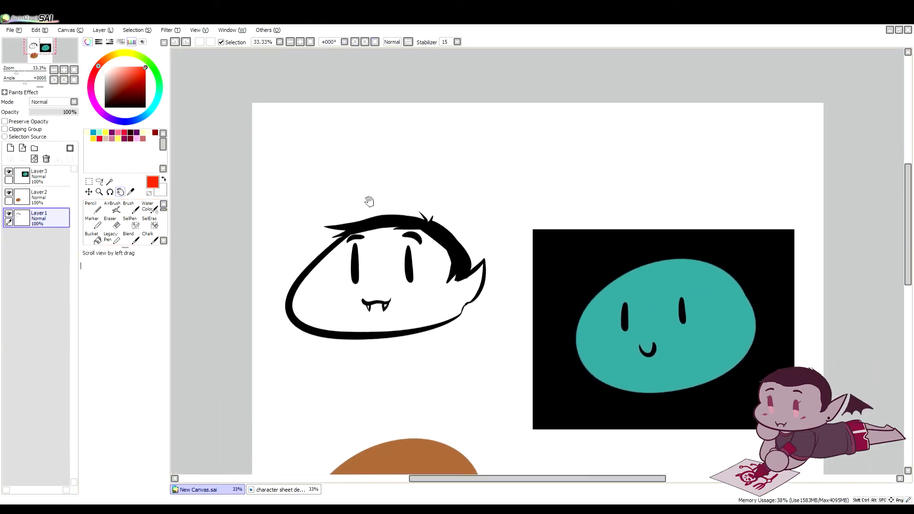
pyautogui.moveTo(369, 206); pyautogui.dragTo(312, 197)
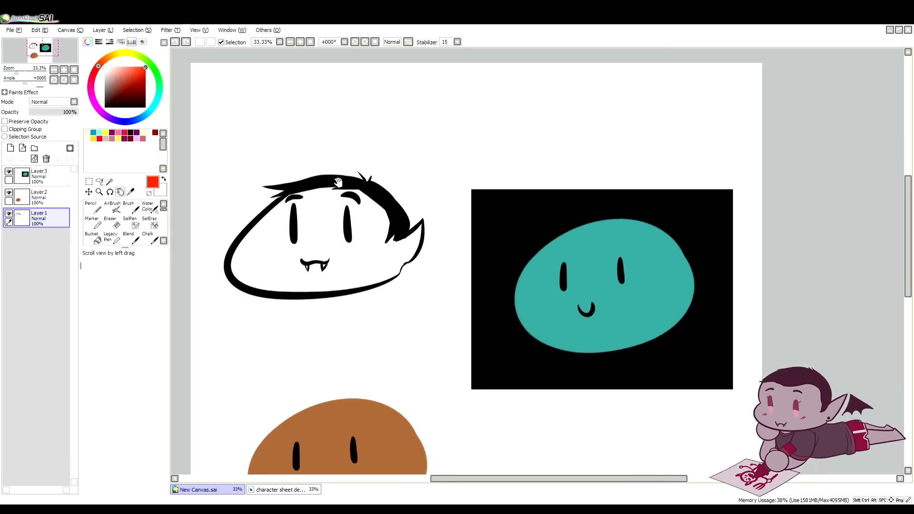
pyautogui.moveTo(306, 267); pyautogui.dragTo(310, 236)
pyautogui.moveTo(51, 53); pyautogui.dragTo(49, 56)
# Sample brown, teal and black from the three faces with the eyedropper, finishing on the brown face's colour.
pyautogui.click(131, 191)
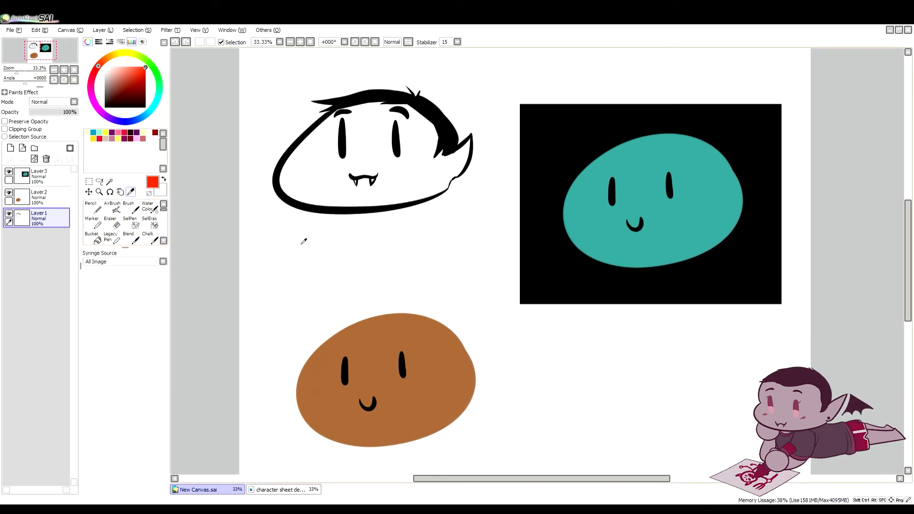
pyautogui.click(367, 345)
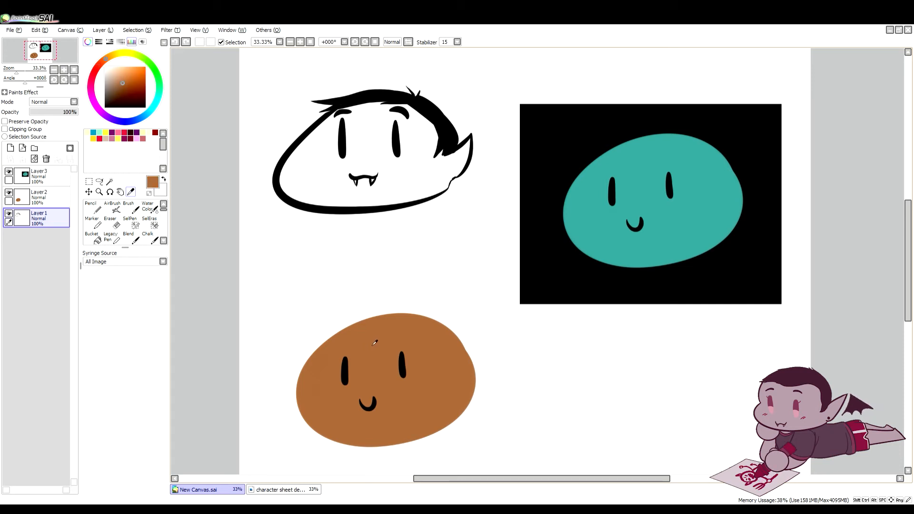
pyautogui.click(621, 218)
pyautogui.click(448, 121)
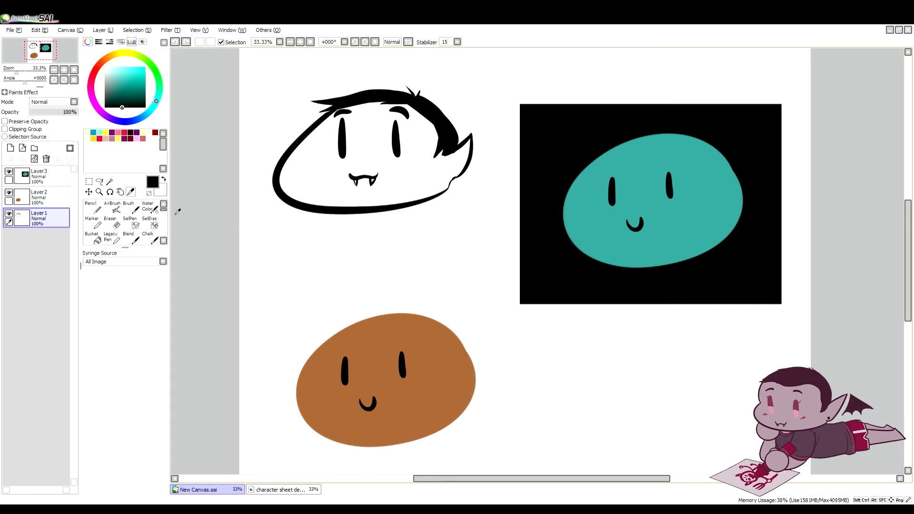
pyautogui.click(400, 350)
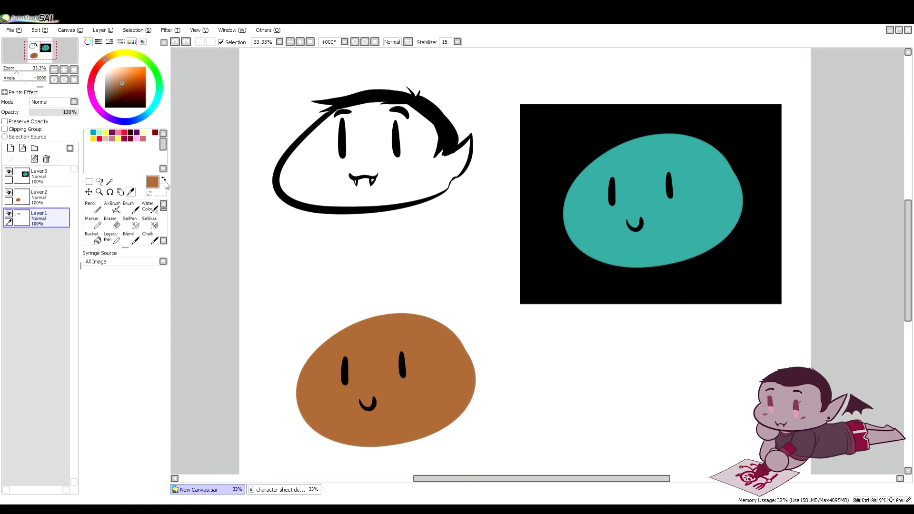
# Swap the foreground and background colours back and forth between brown and white.
pyautogui.moveTo(340, 182); pyautogui.dragTo(282, 200)
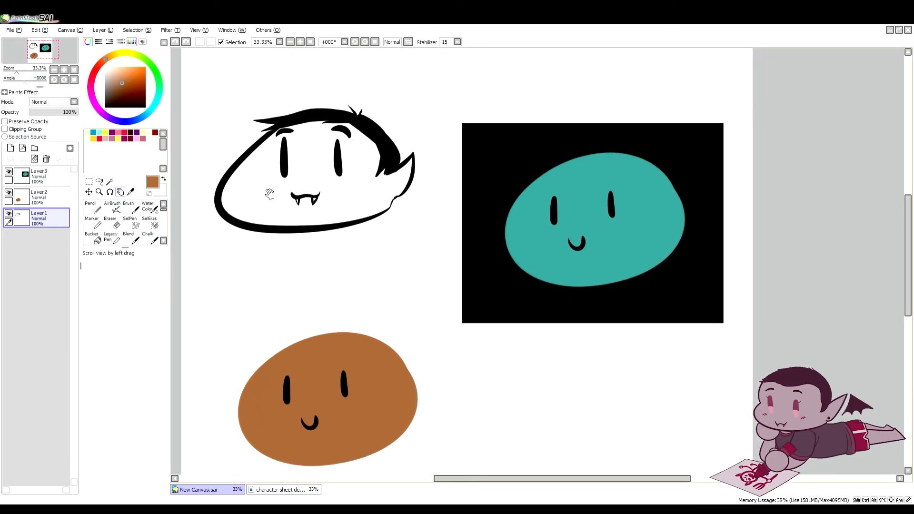
pyautogui.press('x')
pyautogui.click(164, 182)
pyautogui.click(164, 181)
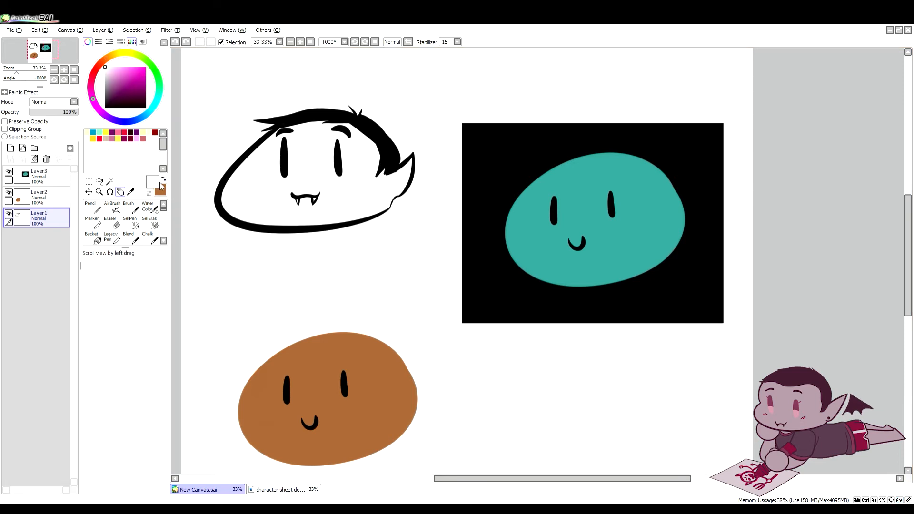
pyautogui.click(165, 181)
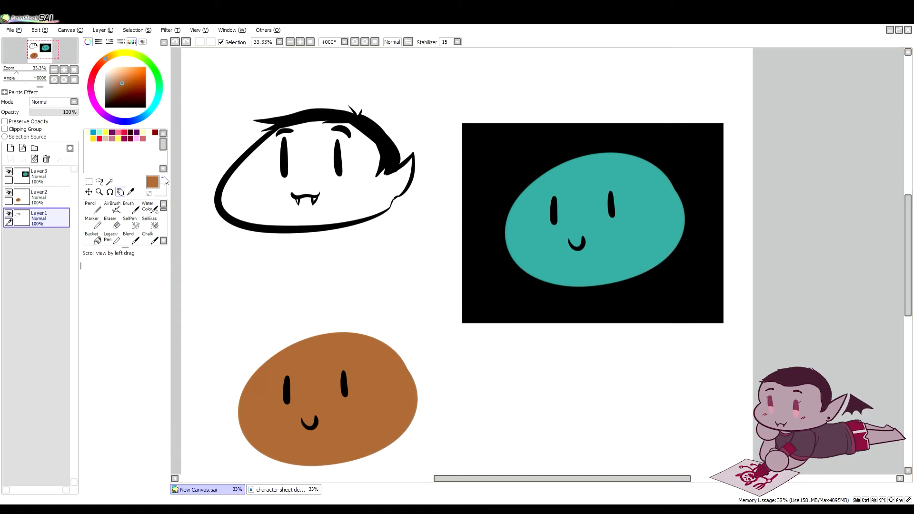
pyautogui.click(164, 178)
pyautogui.click(163, 178)
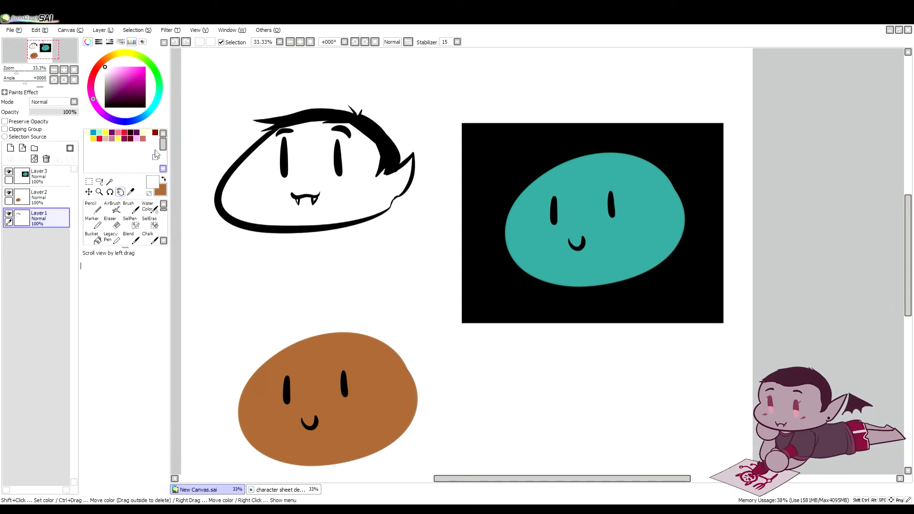
pyautogui.click(163, 179)
# Paint a brown and a magenta test dab below the line-art face with the Brush, and undo both.
pyautogui.press('x')
pyautogui.press('x')
pyautogui.press('b')
pyautogui.click(283, 273)
pyautogui.press('x')
pyautogui.moveTo(307, 262); pyautogui.dragTo(310, 271)
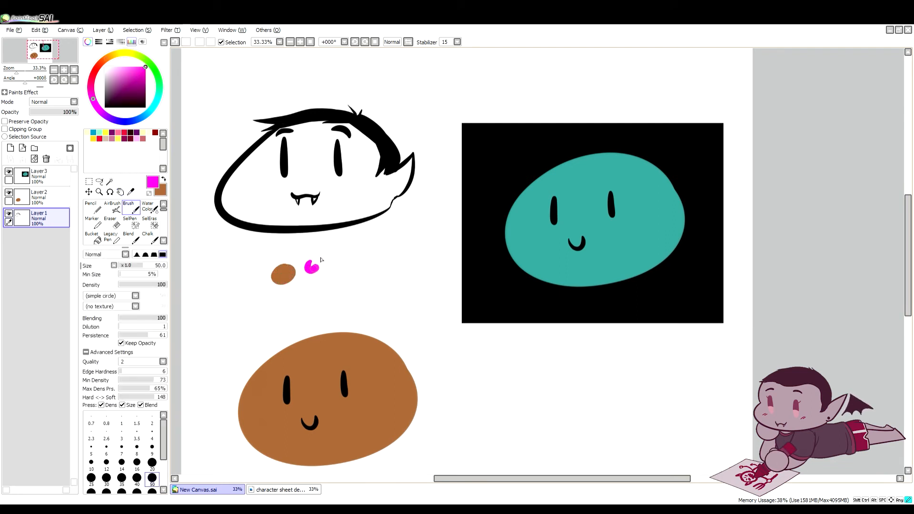
pyautogui.hotkey('ctrl', 'z')
pyautogui.hotkey('ctrl', 'z')
# Try the transparent colour, and make brown the foreground colour with white as the background colour.
pyautogui.click(149, 193)
pyautogui.click(163, 180)
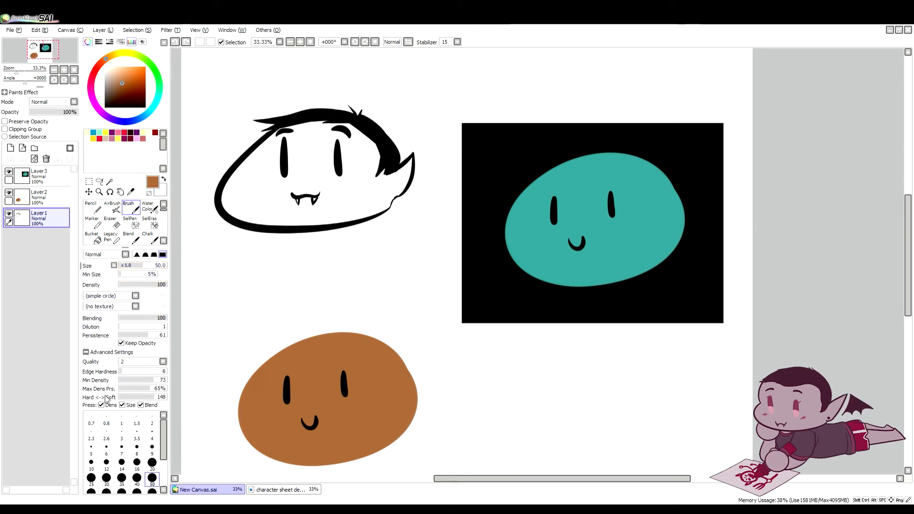
# Collapse and expand the Brush's advanced settings, and open and close its tool properties.
pyautogui.click(85, 352)
pyautogui.click(85, 352)
pyautogui.doubleClick(133, 207)
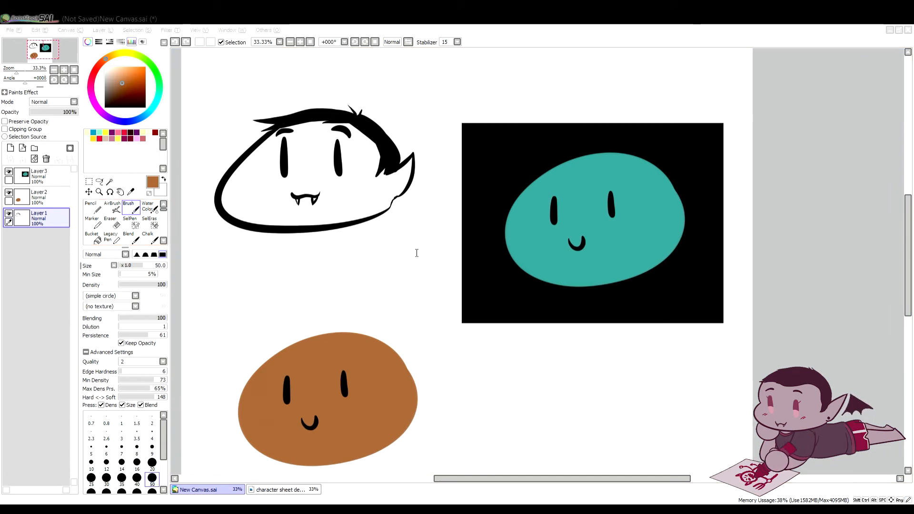
pyautogui.click(576, 269)
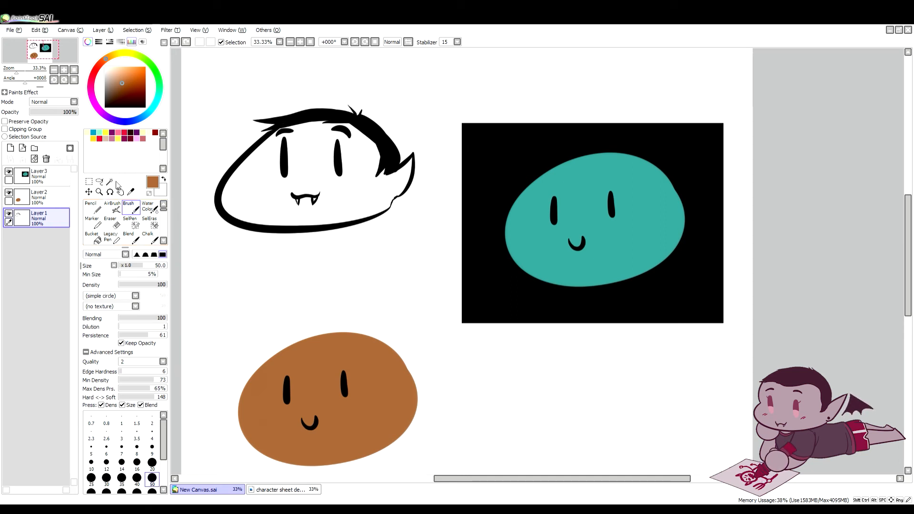
# Hide Layer3 and Layer1, and move the brown face on Layer2 up to the middle of the canvas.
pyautogui.press('space')
pyautogui.moveTo(353, 280); pyautogui.dragTo(366, 275)
pyautogui.scroll(-1, 384, 269)
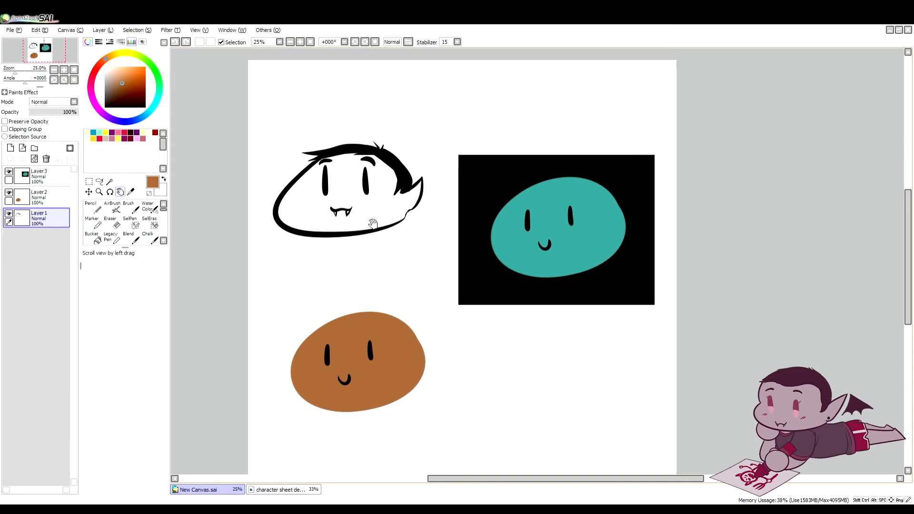
pyautogui.moveTo(342, 251); pyautogui.dragTo(340, 246)
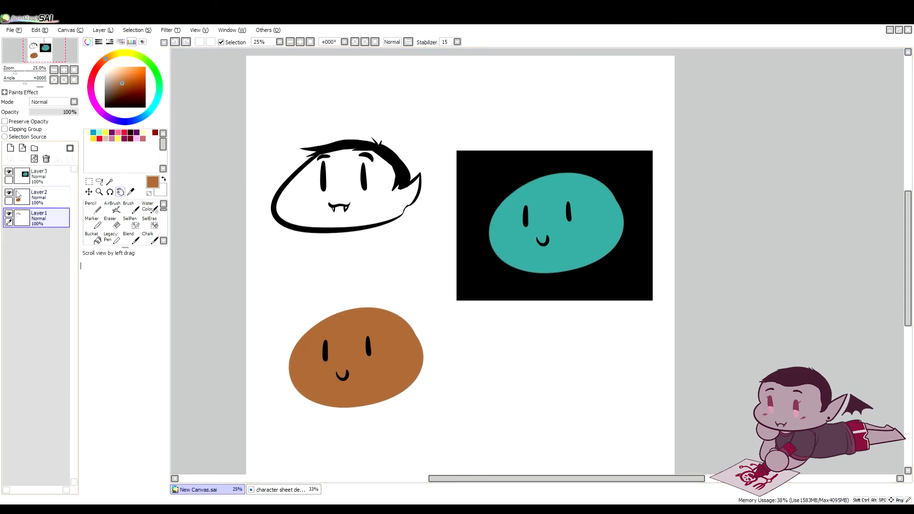
pyautogui.click(9, 171)
pyautogui.click(9, 214)
pyautogui.click(43, 196)
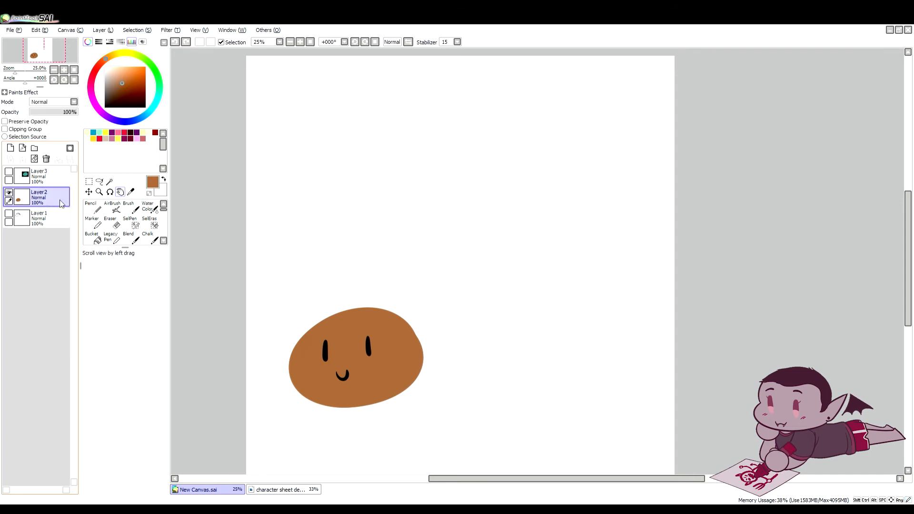
pyautogui.click(89, 192)
pyautogui.moveTo(376, 367); pyautogui.dragTo(475, 271)
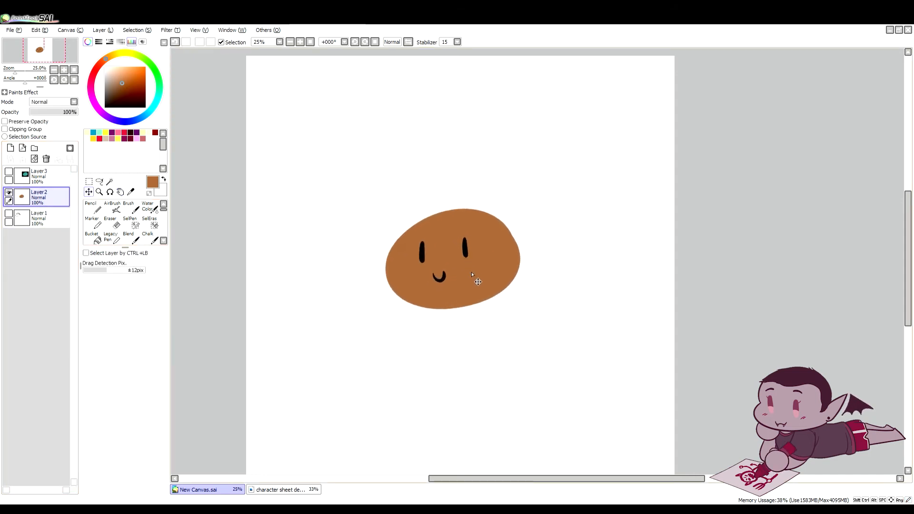
# Try panning, mirroring the view and zooming between 33.33% and 50% around the brown face.
pyautogui.scroll(1, 465, 228)
pyautogui.press('space')
pyautogui.moveTo(395, 210); pyautogui.dragTo(460, 207)
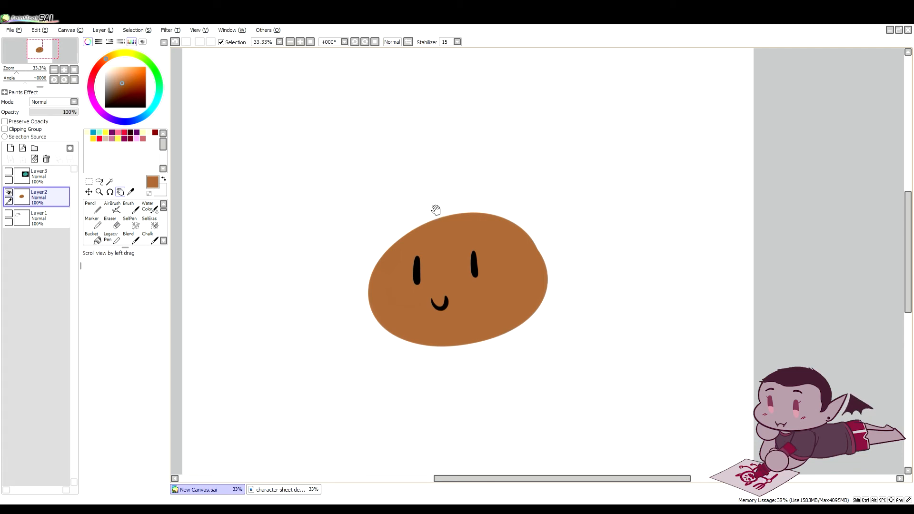
pyautogui.moveTo(419, 230); pyautogui.dragTo(395, 227)
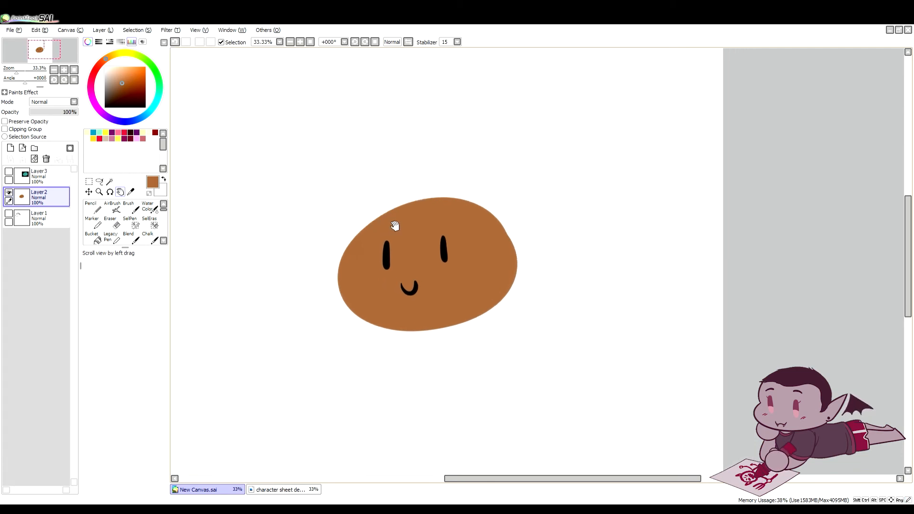
pyautogui.moveTo(362, 201); pyautogui.dragTo(394, 207)
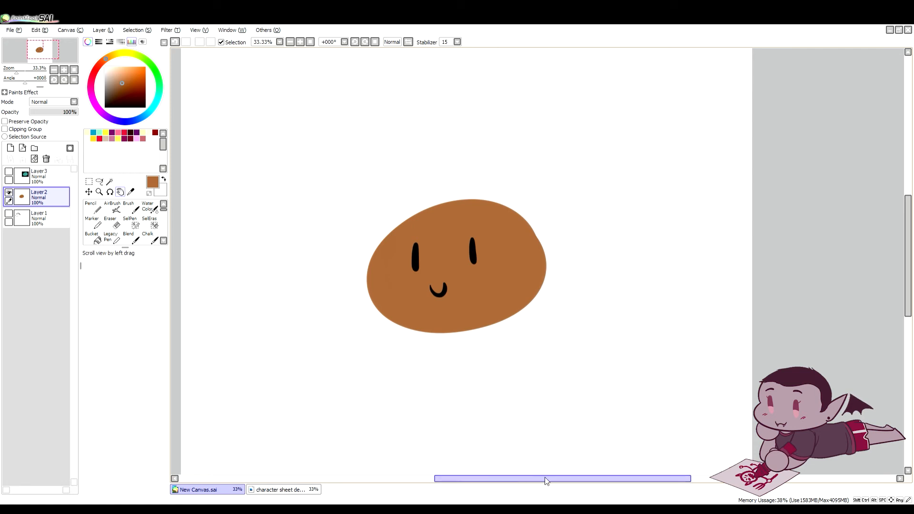
pyautogui.press('h')
pyautogui.press('h')
pyautogui.press('pageup')
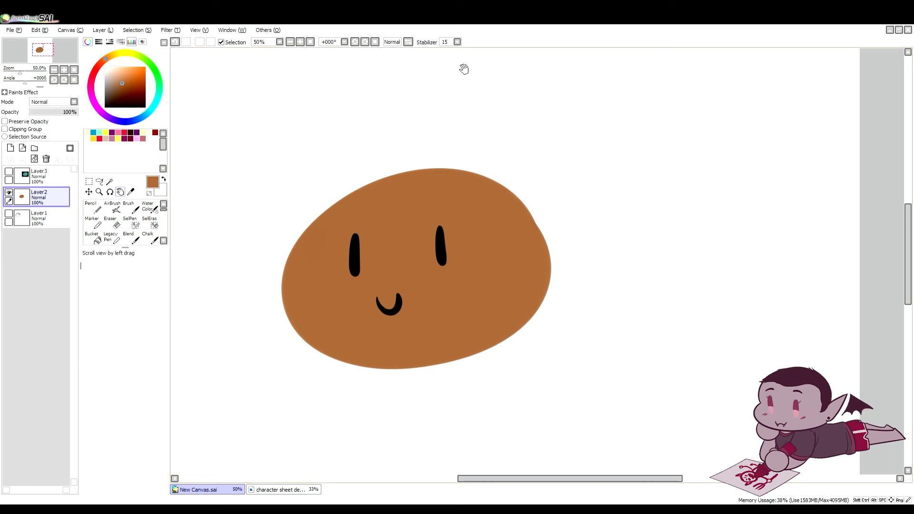
pyautogui.press('pagedown')
pyautogui.moveTo(406, 234); pyautogui.dragTo(426, 242)
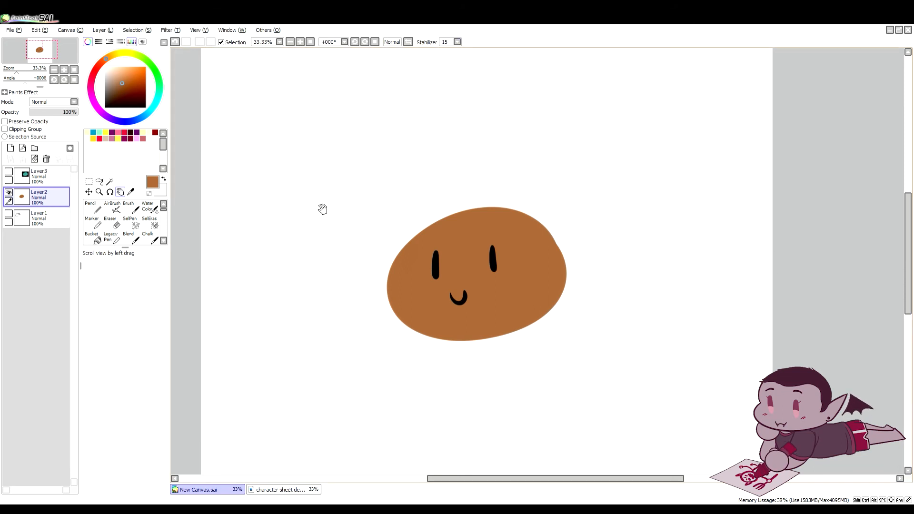
pyautogui.scroll(1, 328, 212)
pyautogui.moveTo(438, 226); pyautogui.dragTo(463, 228)
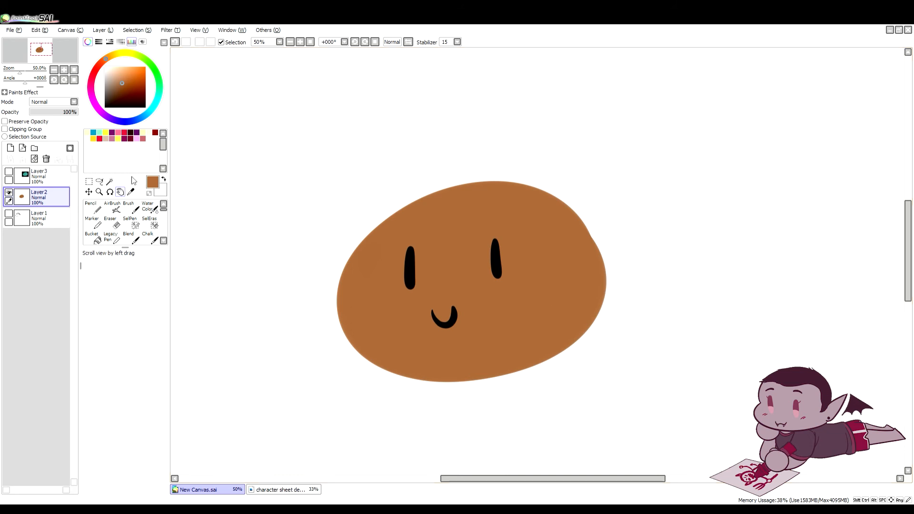
# Add a linework layer above Layer2, set the Curve tool's size to 30, and undo the layer with the view rotation reset.
pyautogui.click(22, 149)
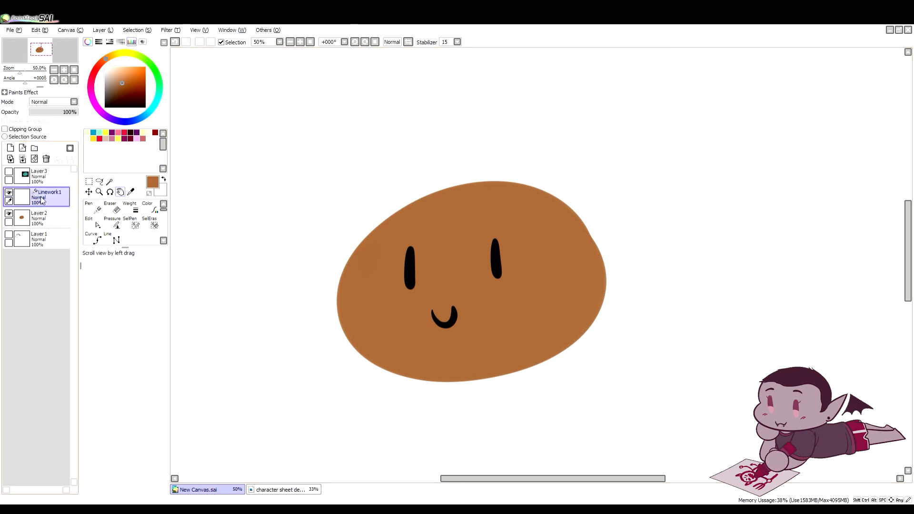
pyautogui.click(97, 239)
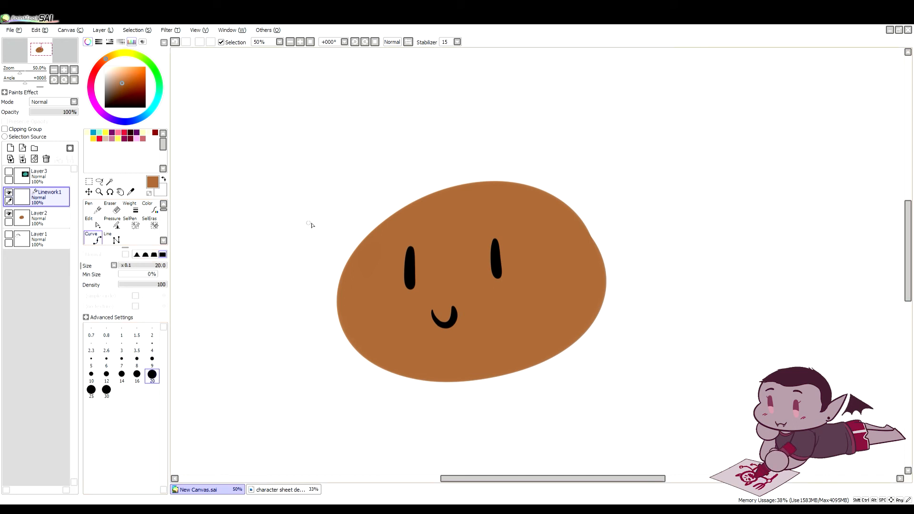
pyautogui.click(106, 389)
pyautogui.press('Delete')
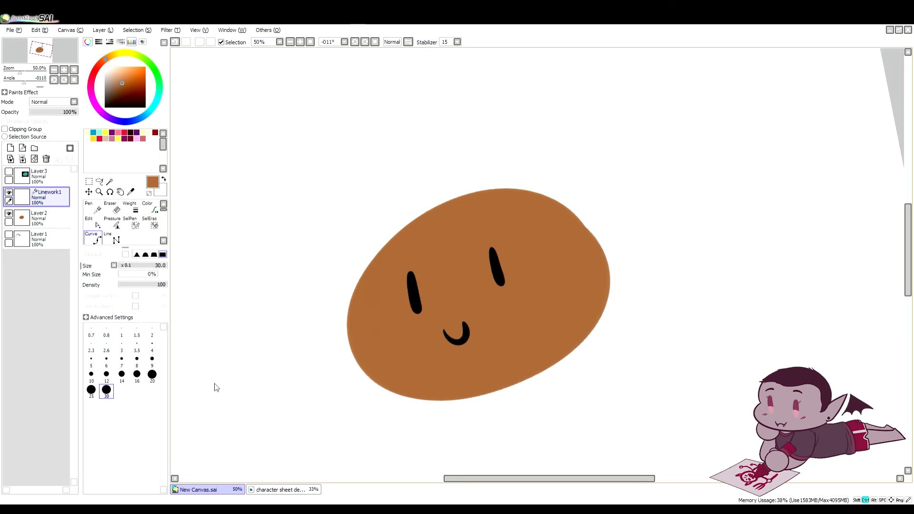
pyautogui.hotkey('ctrl', 'z')
pyautogui.click(374, 42)
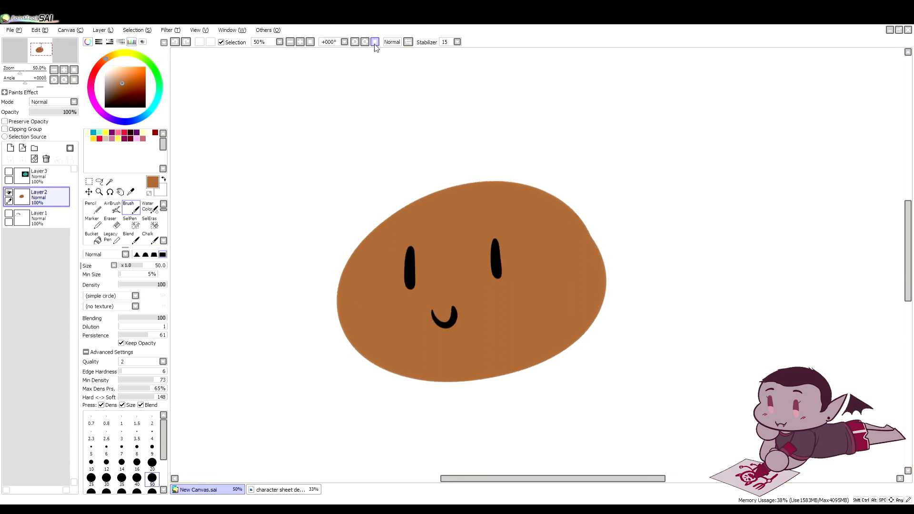
# Add a normal layer above Layer2, try rotating the view with the Brush active, and reset the rotation.
pyautogui.click(10, 148)
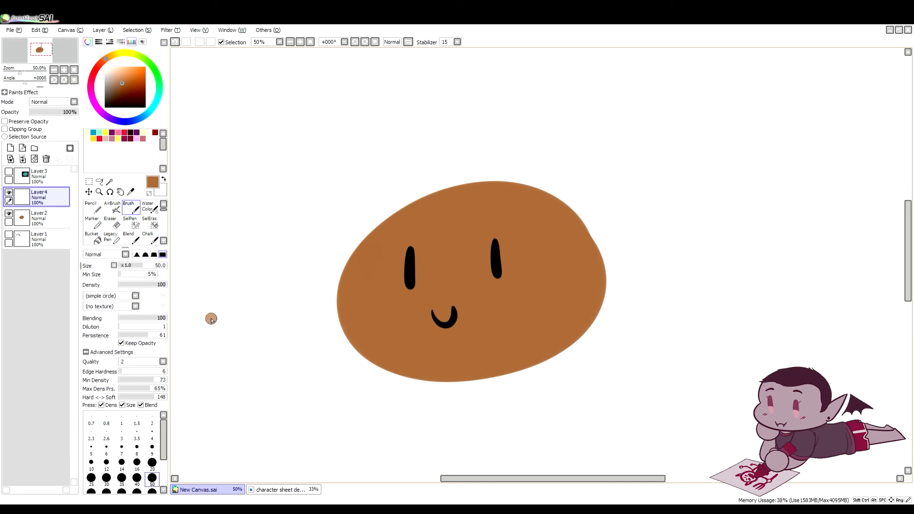
pyautogui.moveTo(211, 319); pyautogui.dragTo(257, 439)
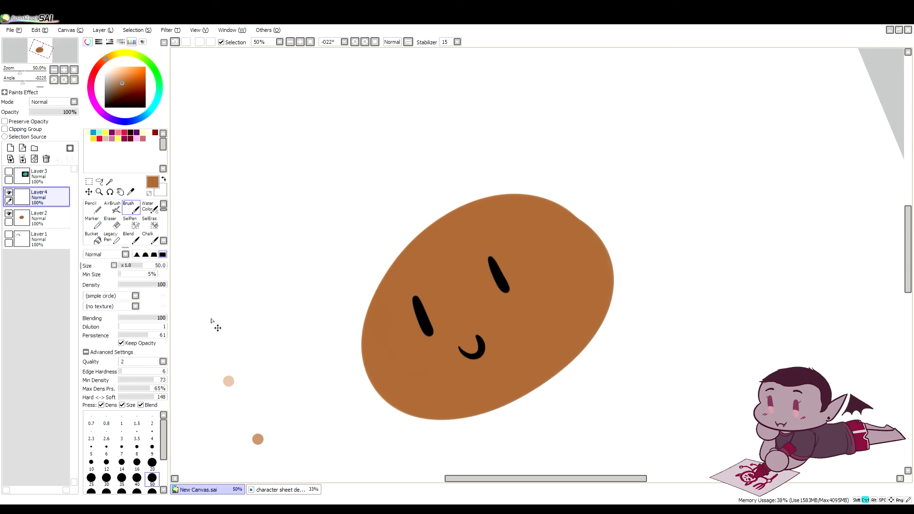
pyautogui.click(374, 42)
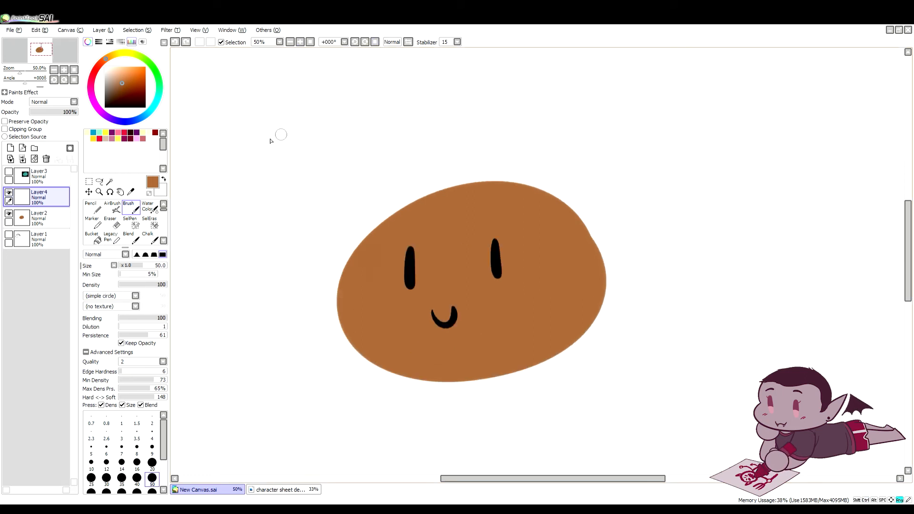
# Add a linework layer above Layer2 and draw a closed brown circle around the face with the Curve tool, rotating the view a full turn.
pyautogui.click(23, 148)
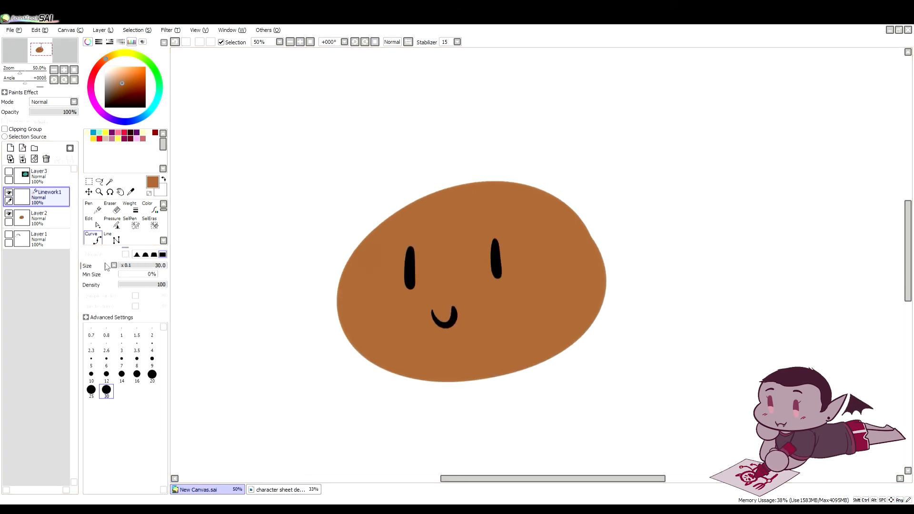
pyautogui.moveTo(227, 365); pyautogui.dragTo(253, 422)
pyautogui.click(227, 365)
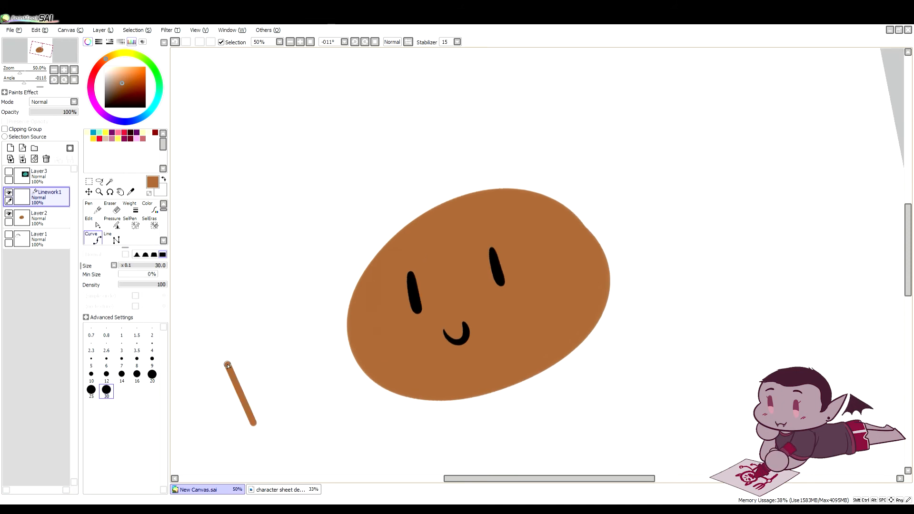
pyautogui.press('Delete')
pyautogui.click(228, 365)
pyautogui.press('Delete')
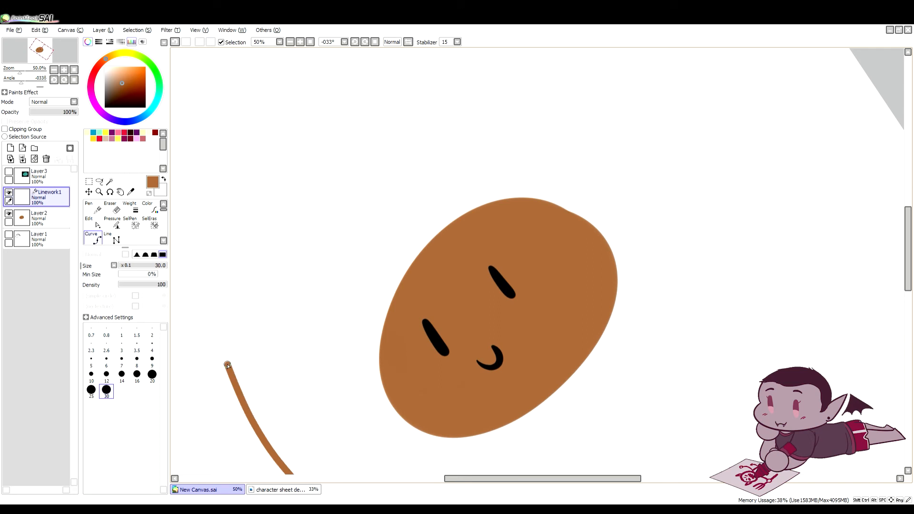
pyautogui.press('Delete')
pyautogui.press('Delete')
pyautogui.press('Delete')
pyautogui.press('Delete')
pyautogui.press('Delete')
pyautogui.press('Delete')
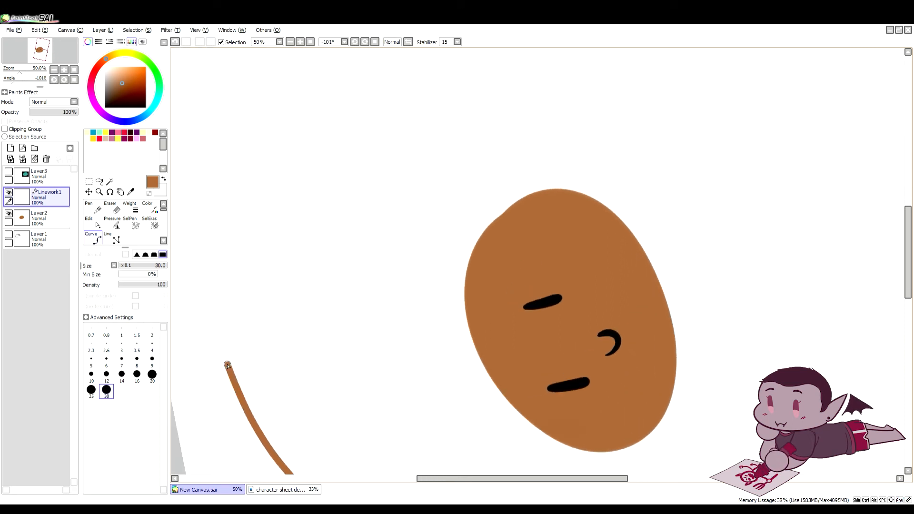
pyautogui.press('Delete')
pyautogui.press('Delete')
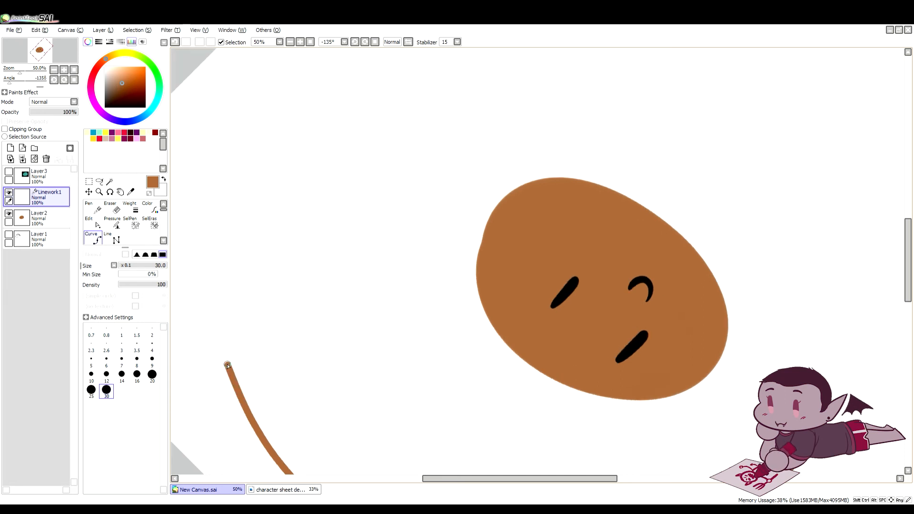
pyautogui.press('Delete')
pyautogui.press('Delete')
pyautogui.press('Delete')
pyautogui.press('Delete')
pyautogui.press('Delete')
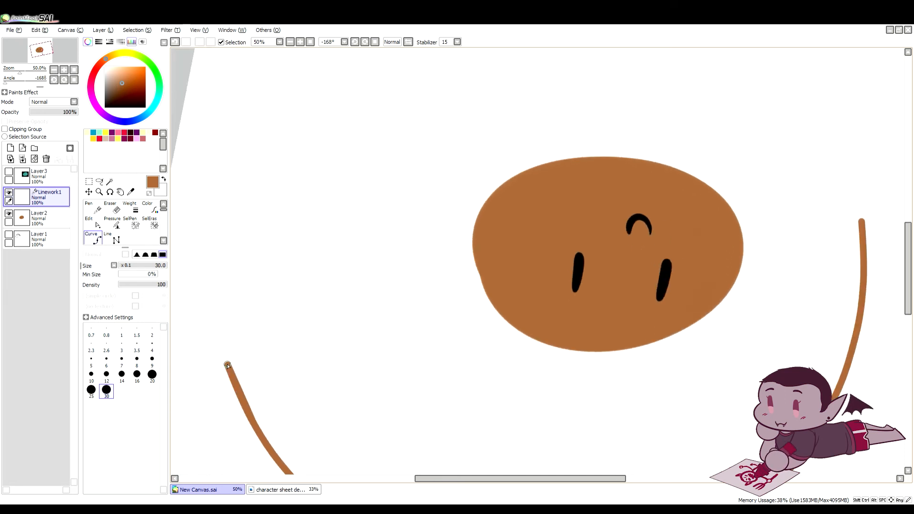
pyautogui.press('Delete')
pyautogui.press('Delete')
pyautogui.press('Delete')
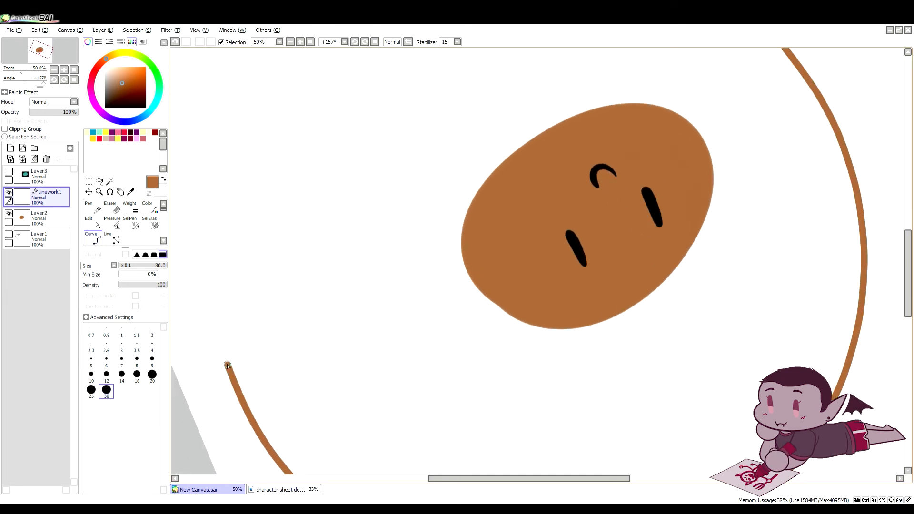
pyautogui.press('Delete')
pyautogui.press('Delete')
pyautogui.press('Delete')
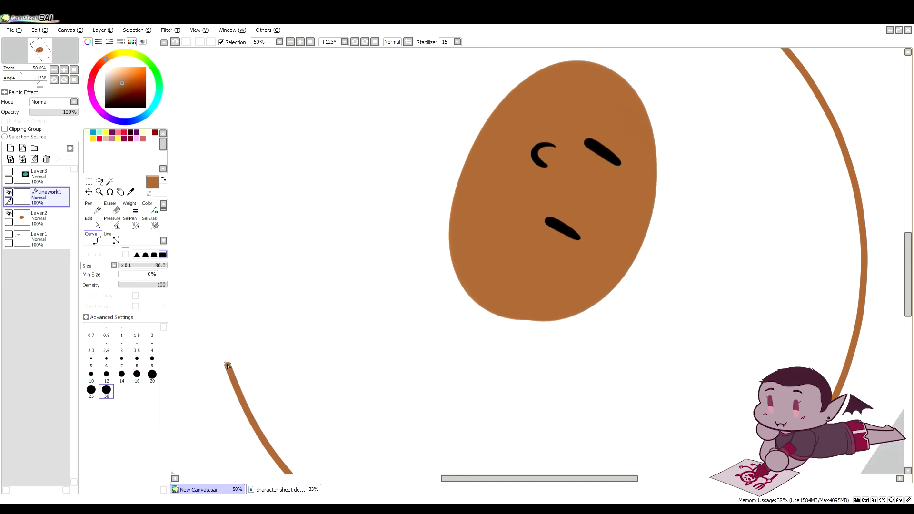
pyautogui.press('Delete')
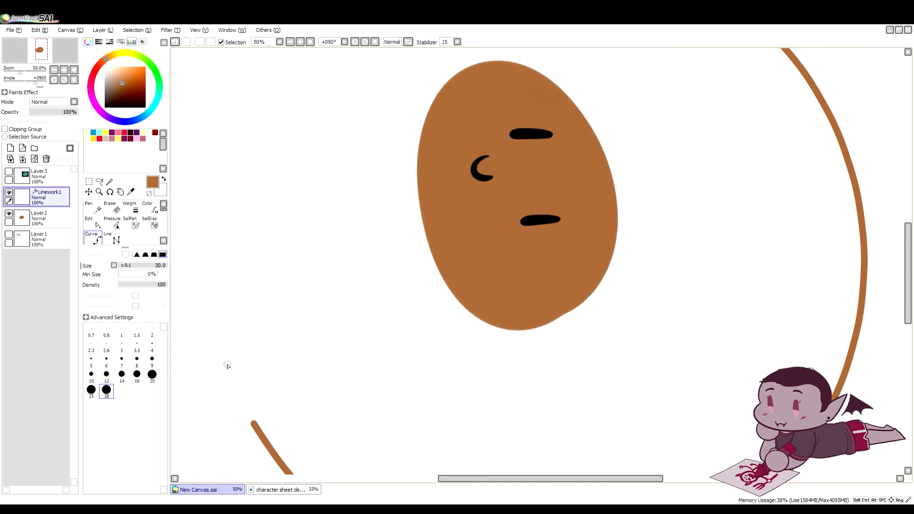
pyautogui.press('Delete')
pyautogui.press('Delete')
pyautogui.press('Delete')
pyautogui.press('Delete')
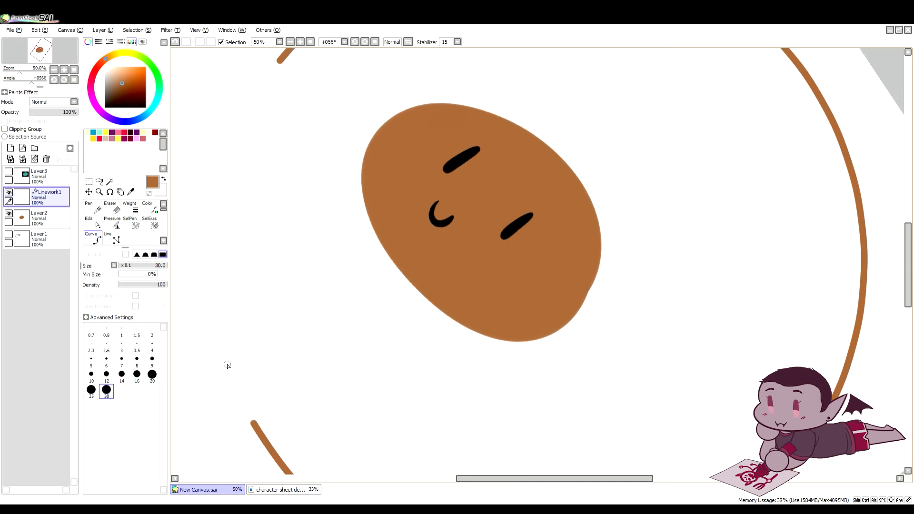
pyautogui.press('Delete')
pyautogui.press('Delete')
pyautogui.press('Delete')
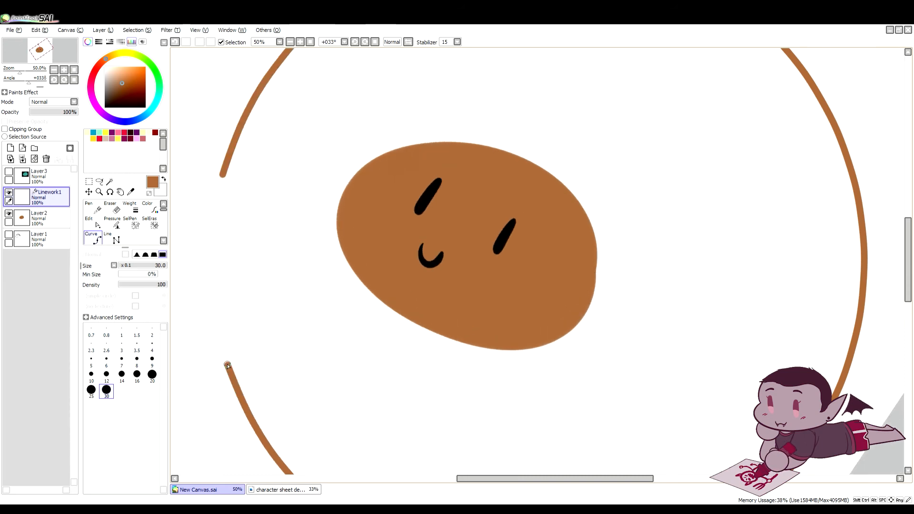
pyautogui.press('Delete')
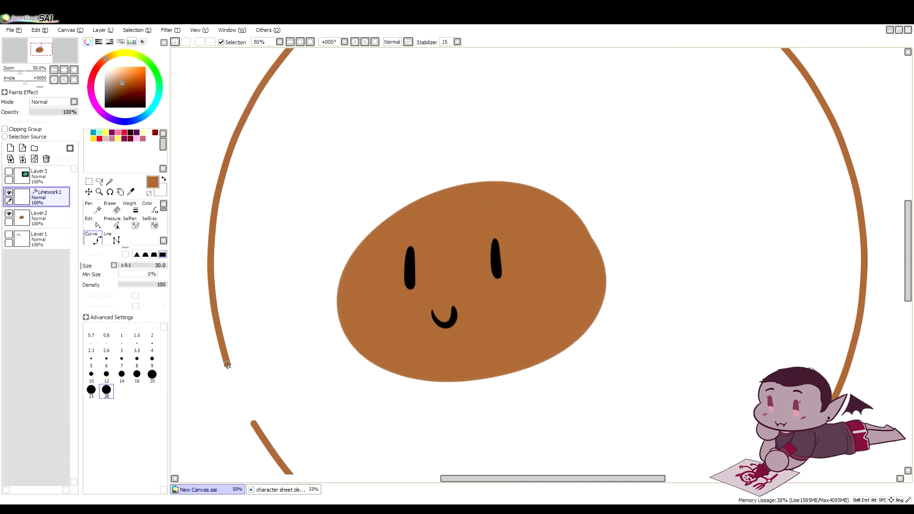
pyautogui.keyDown('shift'); pyautogui.doubleClick(227, 365); pyautogui.keyUp('shift')
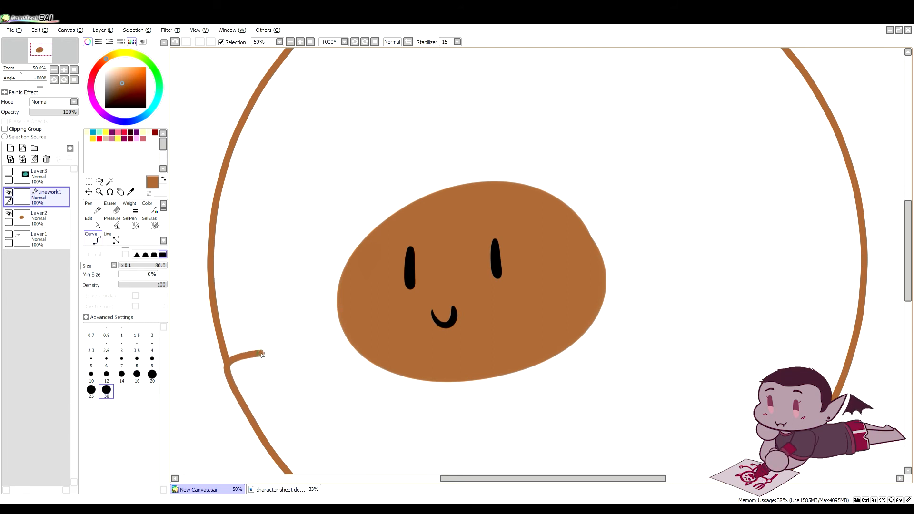
pyautogui.press('Escape')
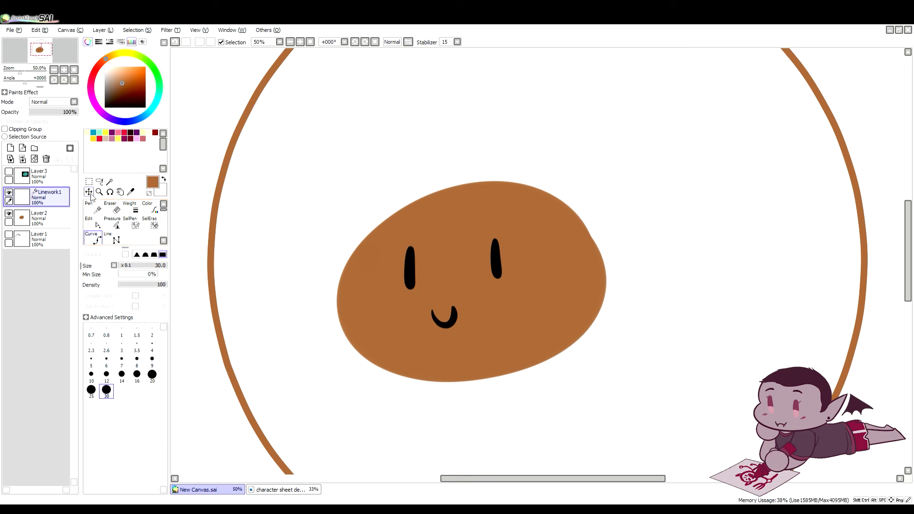
# Move the linework circle so it is roughly centred around the brown face.
pyautogui.press('pagedown')
pyautogui.press('space')
pyautogui.press('pagedown')
pyautogui.moveTo(523, 238); pyautogui.dragTo(455, 247)
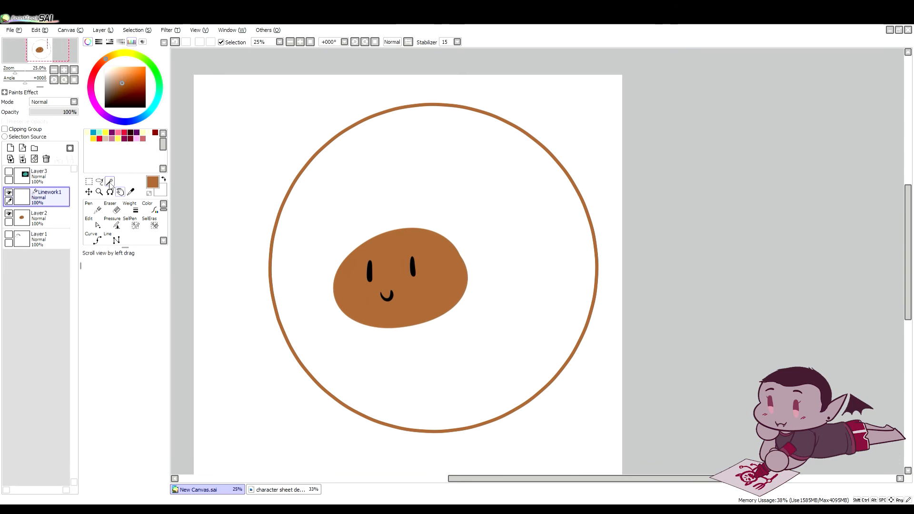
pyautogui.click(88, 192)
pyautogui.moveTo(322, 219); pyautogui.dragTo(285, 233)
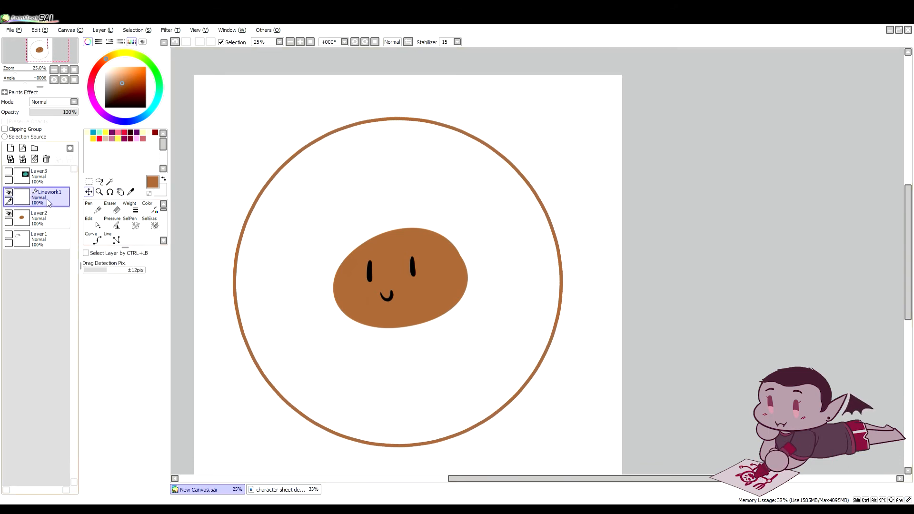
# Merge a new normal layer down into Linework1 and fill the selected interior of the circle with brown.
pyautogui.click(11, 149)
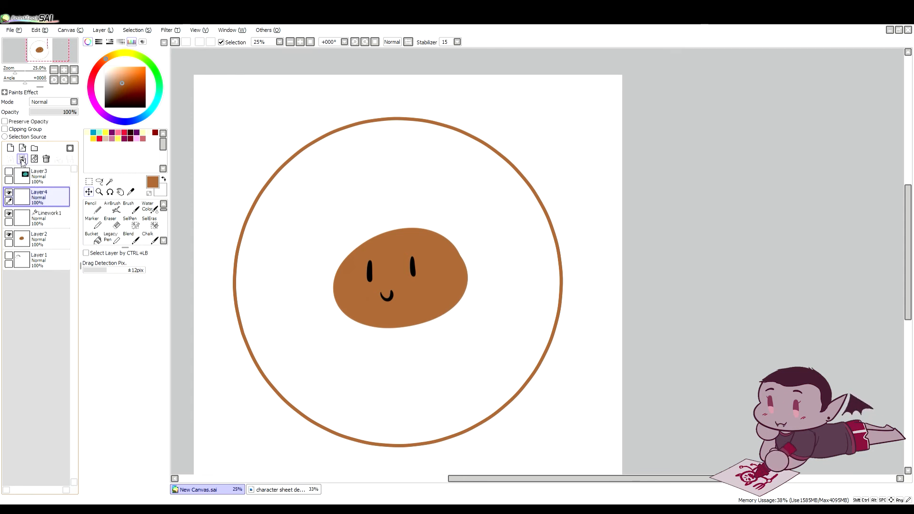
pyautogui.click(23, 160)
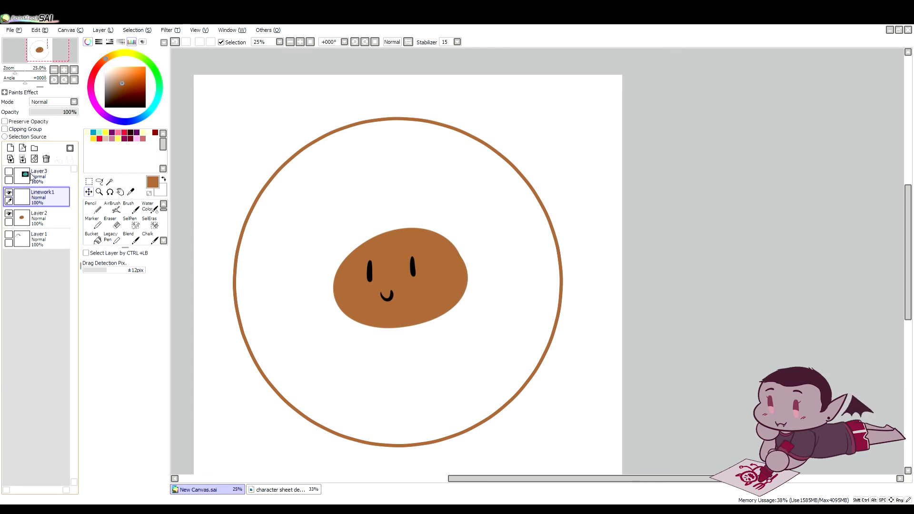
pyautogui.click(109, 181)
pyautogui.click(383, 214)
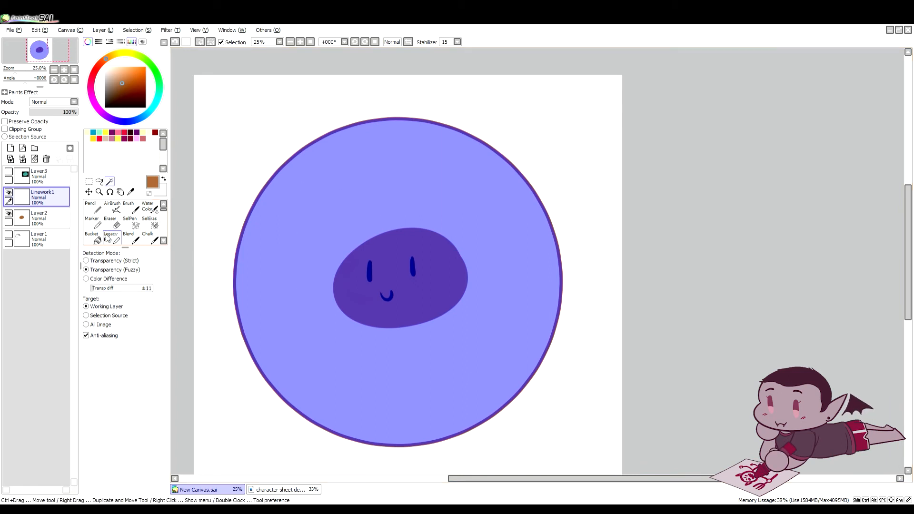
pyautogui.click(92, 236)
pyautogui.click(295, 224)
# Clear the selection, lower the filled circle layer's opacity to 34%, and delete that layer.
pyautogui.click(100, 181)
pyautogui.hotkey('ctrl', 'd')
pyautogui.moveTo(56, 109); pyautogui.dragTo(45, 111)
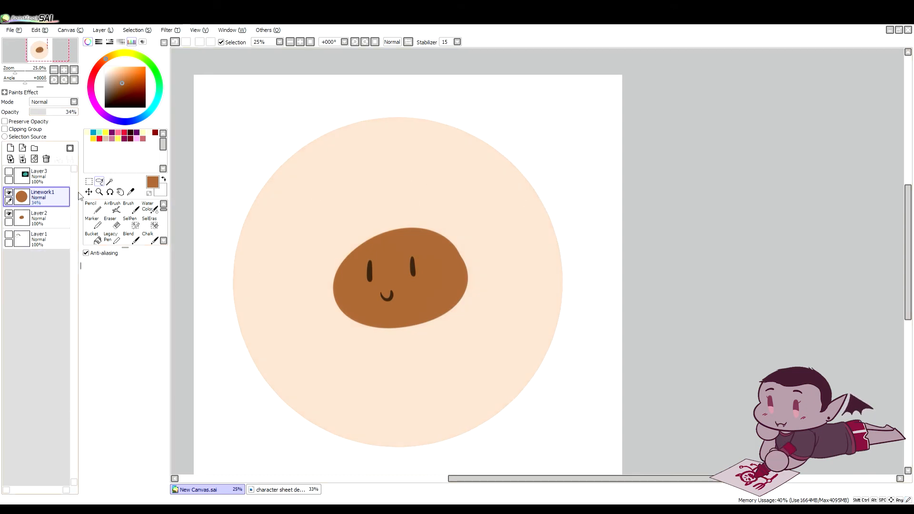
pyautogui.click(48, 159)
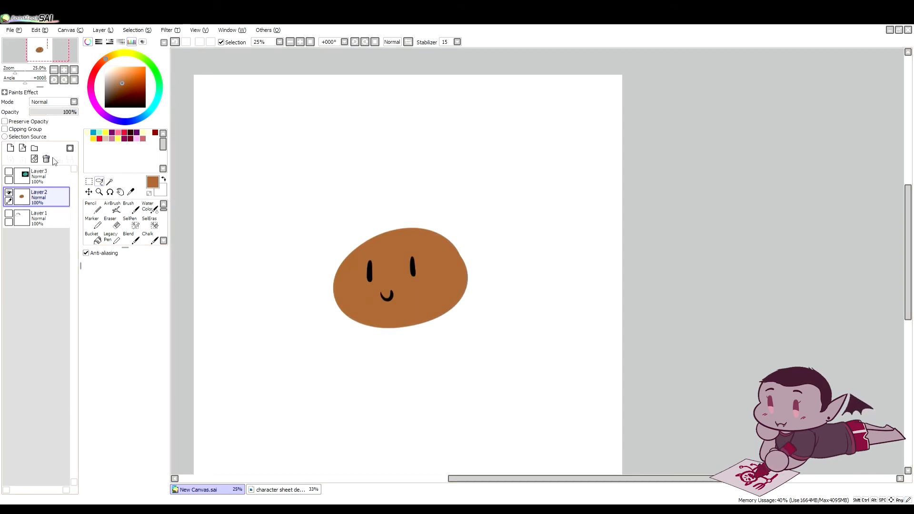
# Try filter colour adjustments on the Layer2 face, shifting the brown to a vivid orange, and cancel them.
pyautogui.click(120, 192)
pyautogui.moveTo(330, 216)
pyautogui.mouseDown()
pyautogui.moveTo(338, 195)
pyautogui.moveTo(344, 227)
pyautogui.mouseUp()
pyautogui.scroll(1, 321, 195)
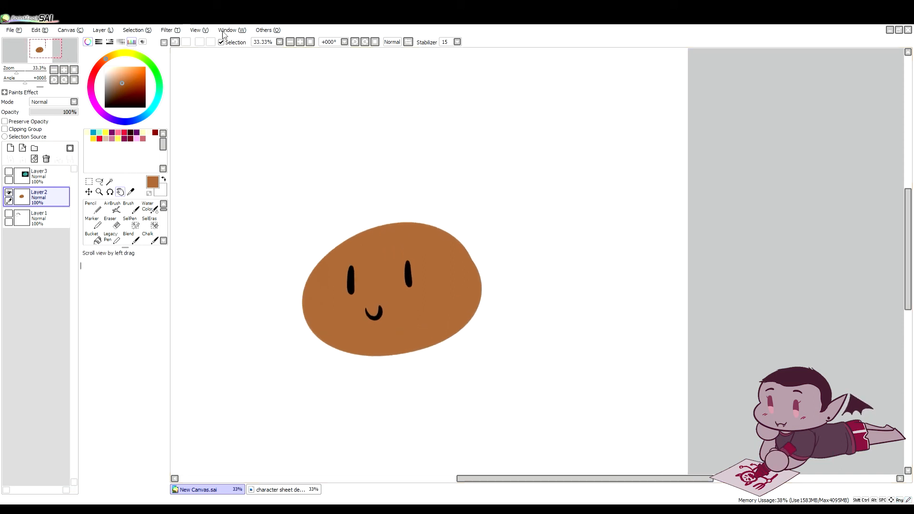
pyautogui.click(181, 44)
pyautogui.moveTo(579, 125); pyautogui.dragTo(584, 155)
pyautogui.click(647, 172)
pyautogui.click(187, 54)
pyautogui.moveTo(533, 114); pyautogui.dragTo(588, 148)
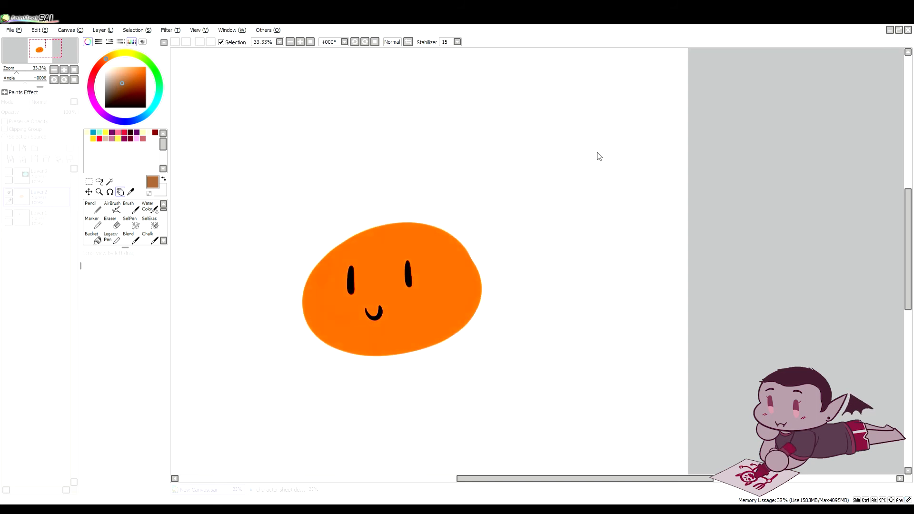
pyautogui.click(623, 167)
# Try a rectangular selection around the whole brown face and clear it.
pyautogui.moveTo(420, 215); pyautogui.dragTo(436, 186)
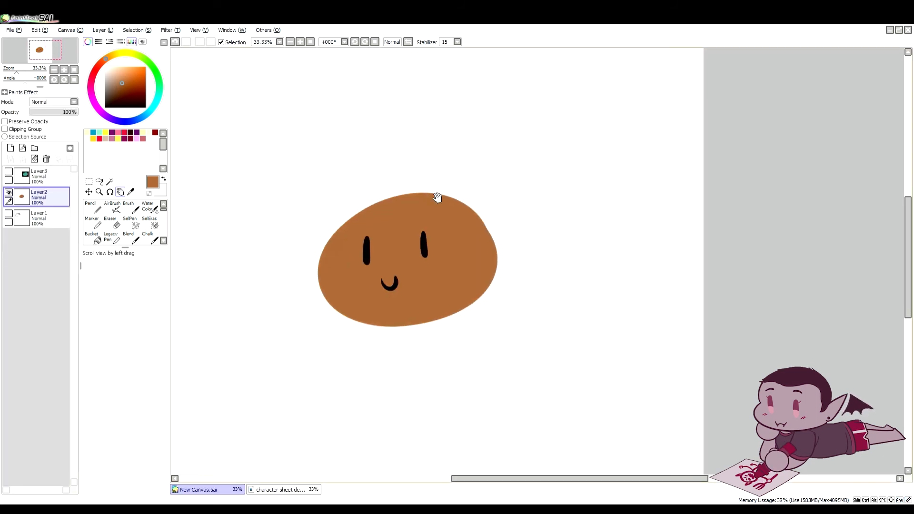
pyautogui.moveTo(430, 173)
pyautogui.mouseDown()
pyautogui.moveTo(437, 169)
pyautogui.moveTo(433, 188)
pyautogui.mouseUp()
pyautogui.scroll(-1, 441, 172)
pyautogui.click(89, 191)
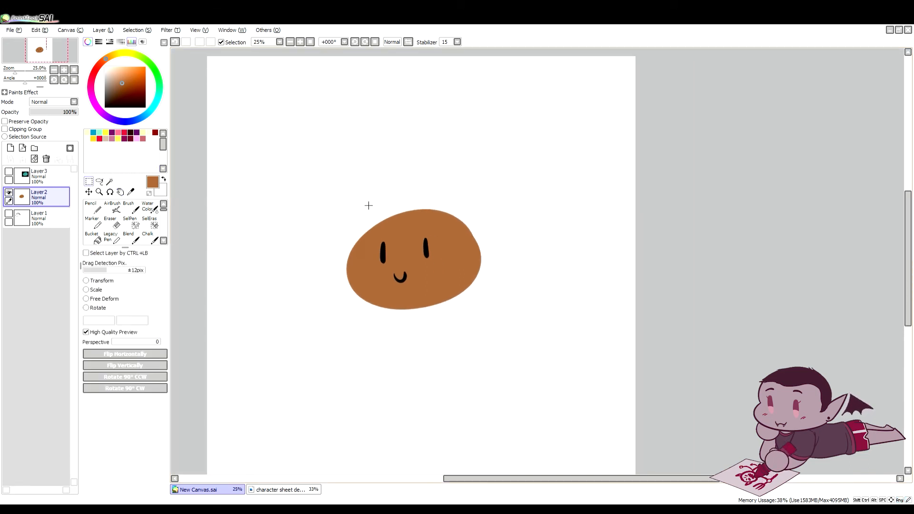
pyautogui.moveTo(327, 180); pyautogui.dragTo(505, 336)
pyautogui.click(656, 243)
# Enlarge the brown face with Transform until it nearly spans the canvas width, skew it slightly, and apply the transformation.
pyautogui.scroll(-1, 261, 195)
pyautogui.press('space')
pyautogui.moveTo(307, 225); pyautogui.dragTo(277, 220)
pyautogui.hotkey('ctrl', 't')
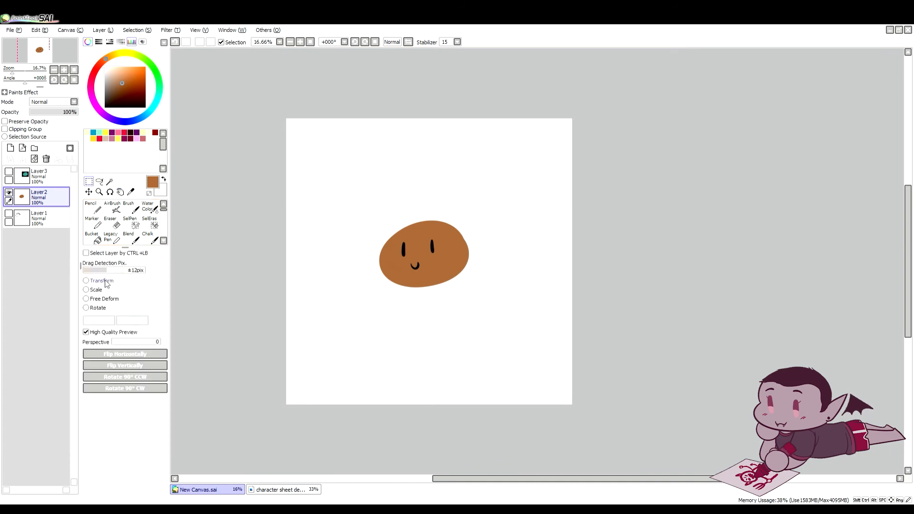
pyautogui.moveTo(380, 220); pyautogui.dragTo(298, 160)
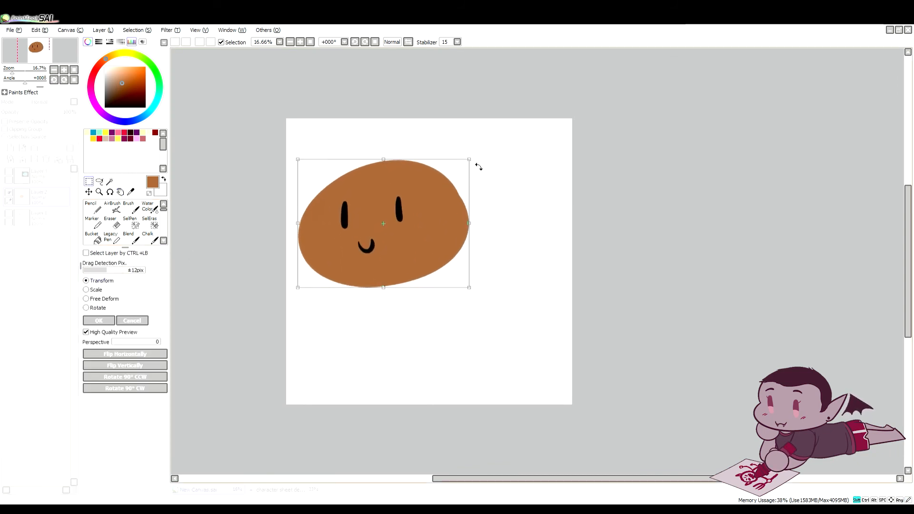
pyautogui.moveTo(481, 162); pyautogui.dragTo(519, 133)
pyautogui.moveTo(510, 291); pyautogui.dragTo(574, 336)
pyautogui.moveTo(481, 257); pyautogui.dragTo(479, 284)
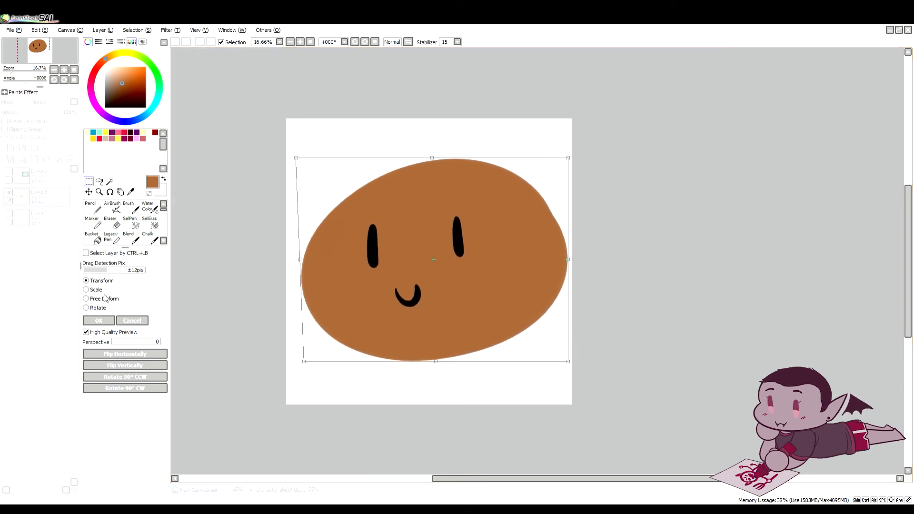
pyautogui.press('Return')
# Nudge the enlarged face slightly towards the canvas's left edge with the Move tool.
pyautogui.click(92, 212)
pyautogui.click(89, 192)
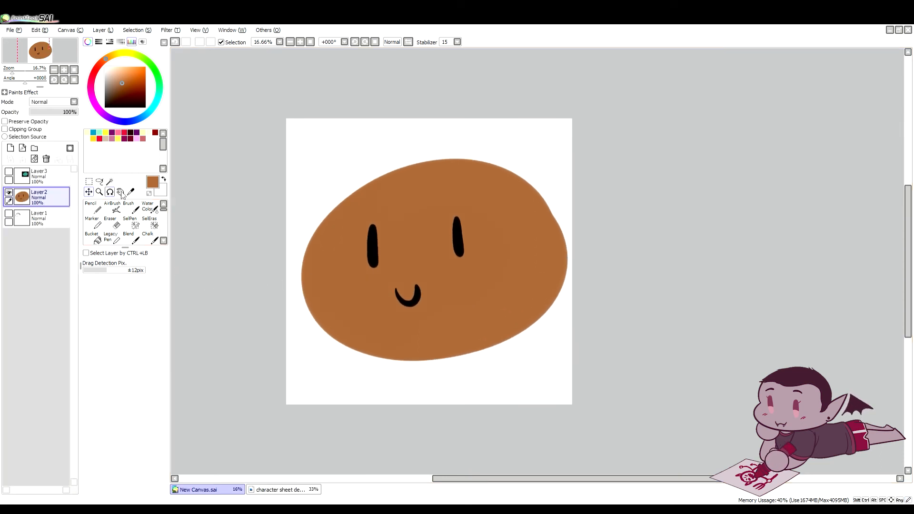
pyautogui.moveTo(415, 257); pyautogui.dragTo(417, 259)
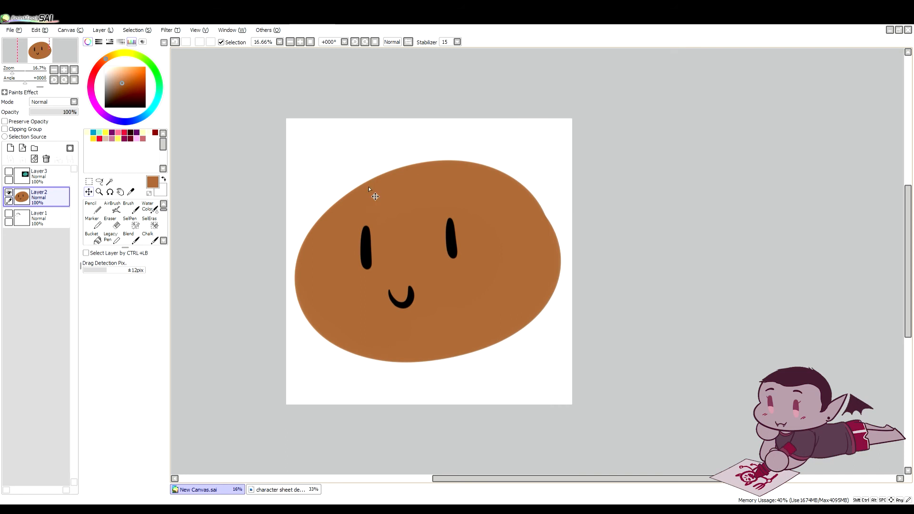
# Try cropping the canvas to a full-width rectangular selection around the enlarged face, and undo the crop.
pyautogui.hotkey('ctrl', 't')
pyautogui.moveTo(284, 159); pyautogui.dragTo(596, 377)
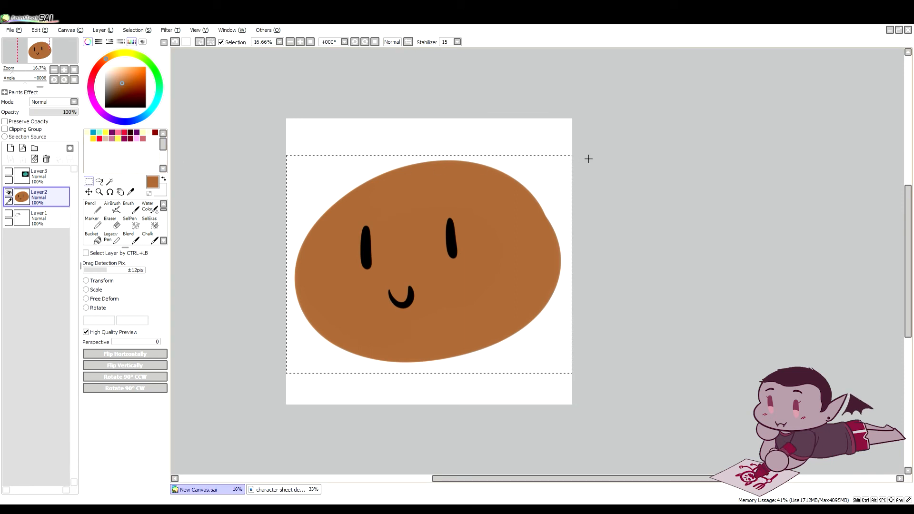
pyautogui.moveTo(278, 162); pyautogui.dragTo(633, 316)
pyautogui.click(290, 156)
pyautogui.moveTo(290, 157); pyautogui.dragTo(622, 369)
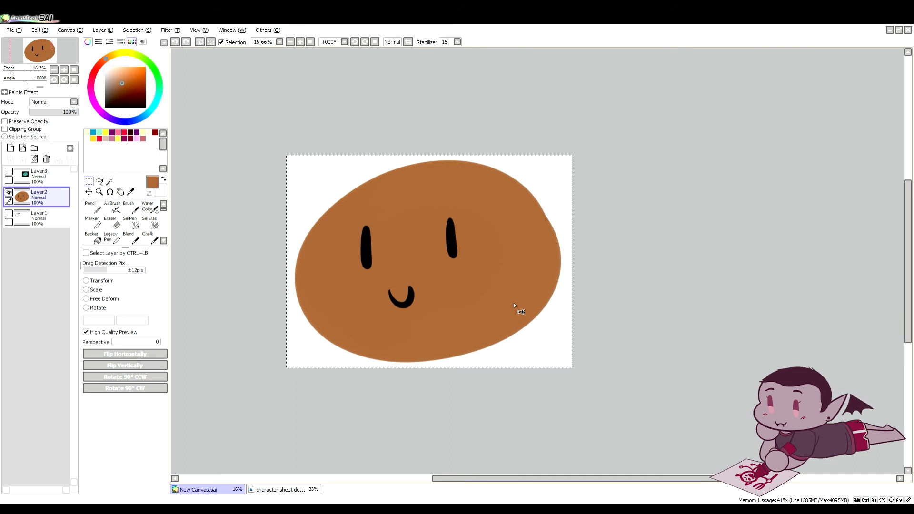
pyautogui.hotkey('ctrl', 'z')
# Switch to the Lasso tool, and open a canvas settings dialog and close it without changes.
pyautogui.click(99, 182)
pyautogui.click(209, 186)
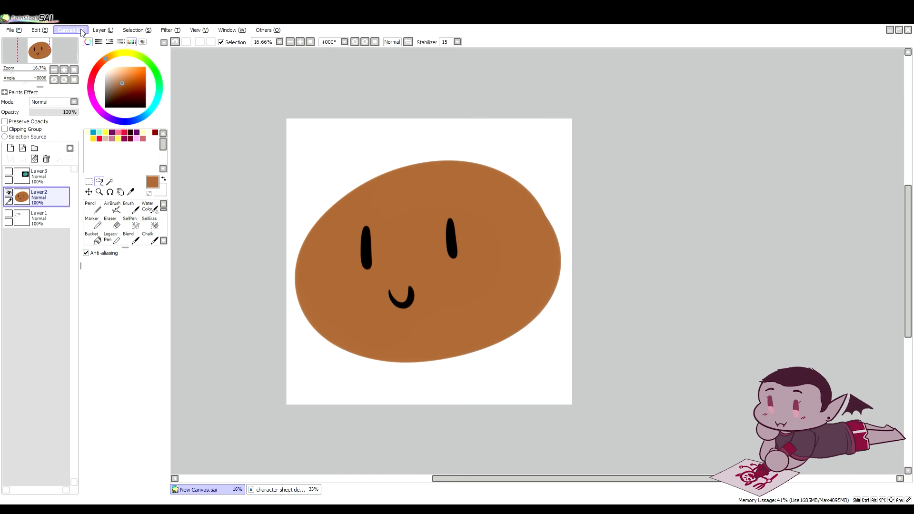
pyautogui.click(86, 52)
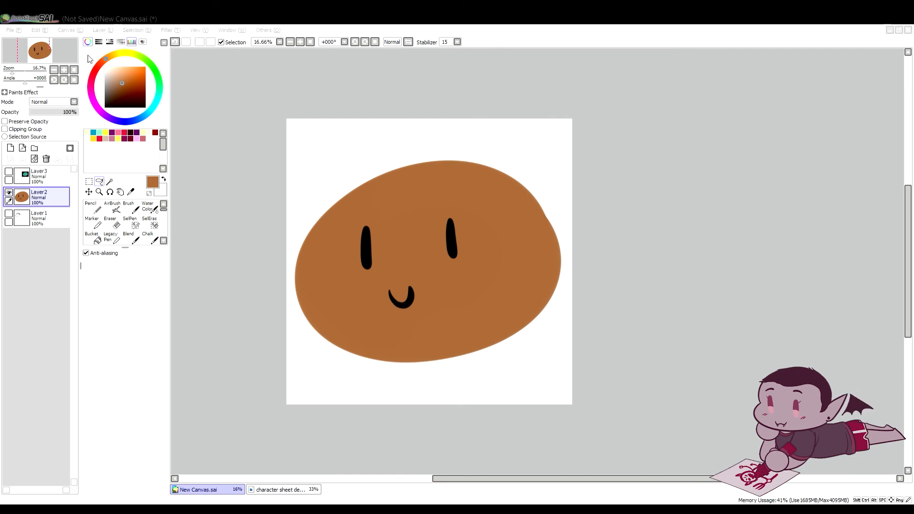
pyautogui.click(235, 230)
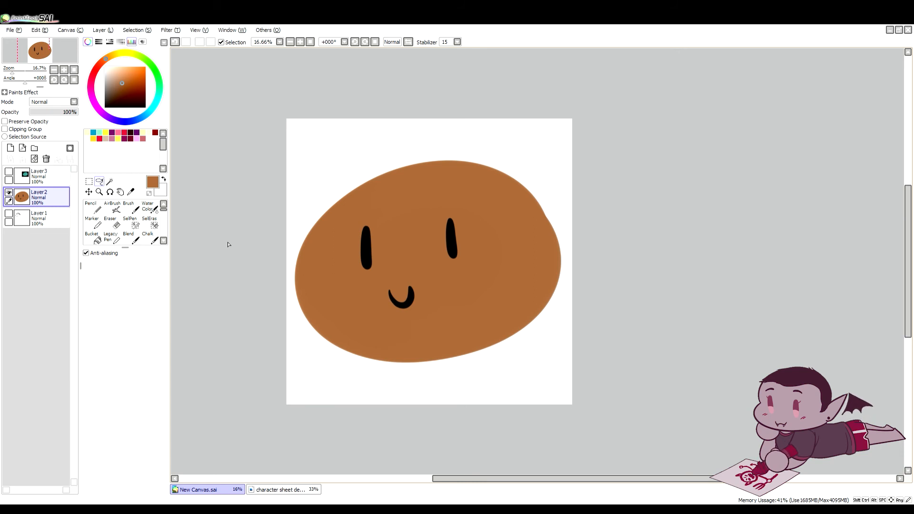
# Crop the canvas to a full-width rectangular selection drawn just above and below the brown face.
pyautogui.click(88, 181)
pyautogui.moveTo(281, 149); pyautogui.dragTo(613, 368)
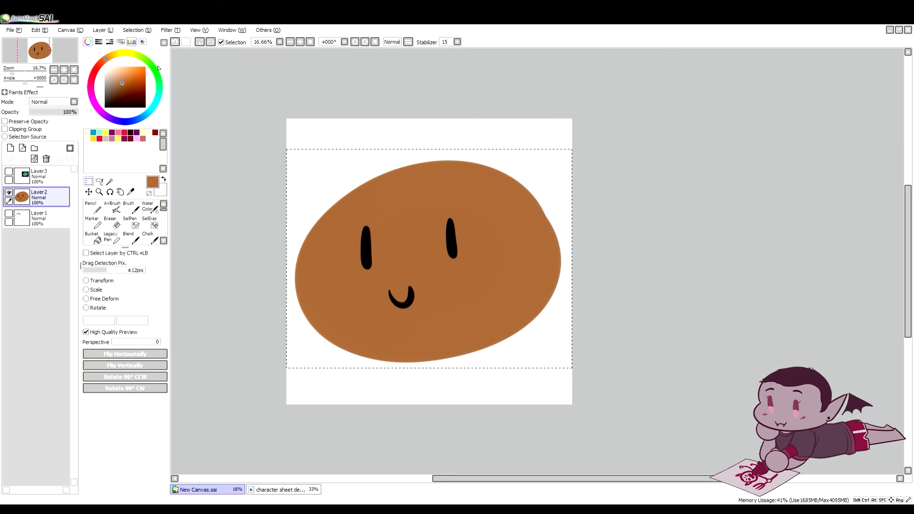
pyautogui.click(86, 63)
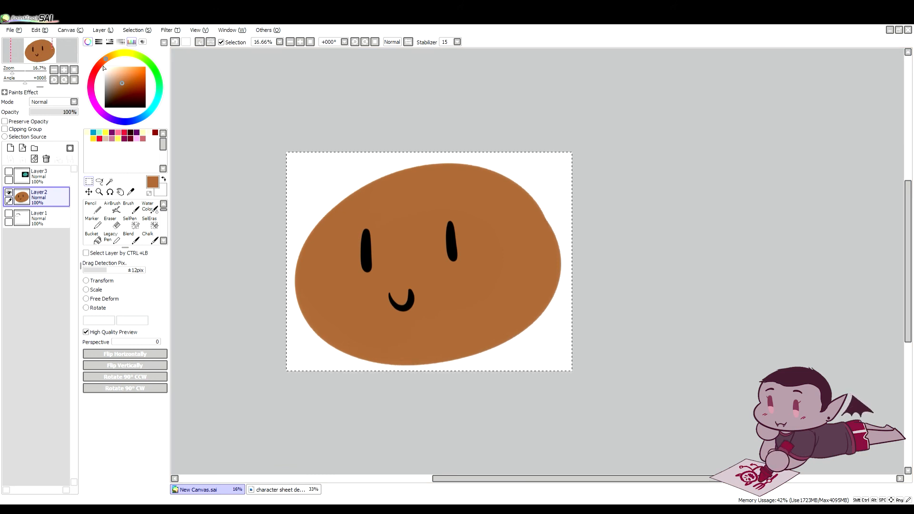
# Open a canvas settings dialog and close it without changes, and undo the crop and clear the selection.
pyautogui.click(80, 32)
pyautogui.click(91, 50)
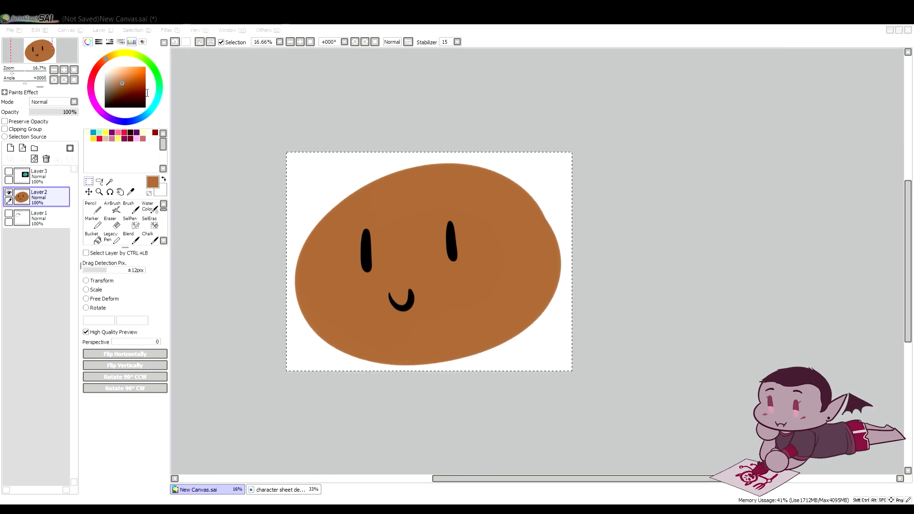
pyautogui.click(241, 228)
pyautogui.hotkey('ctrl', 'z')
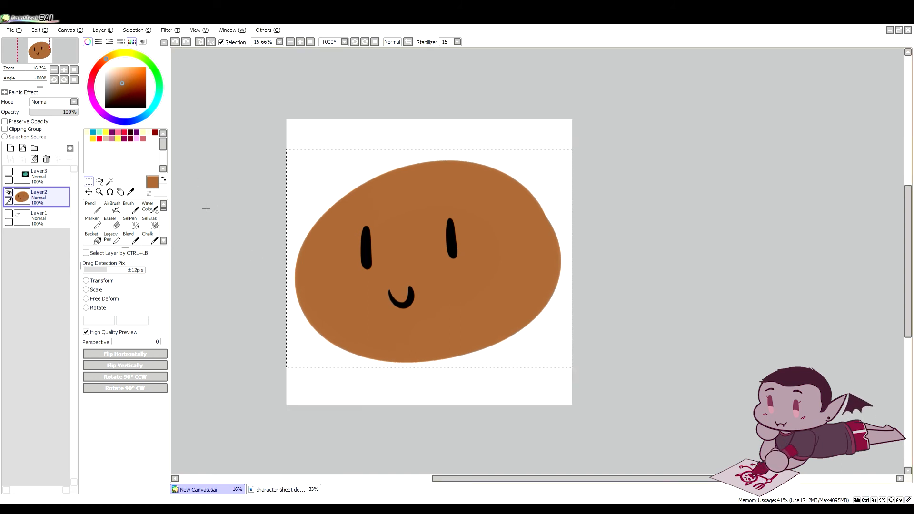
pyautogui.hotkey('ctrl', 'd')
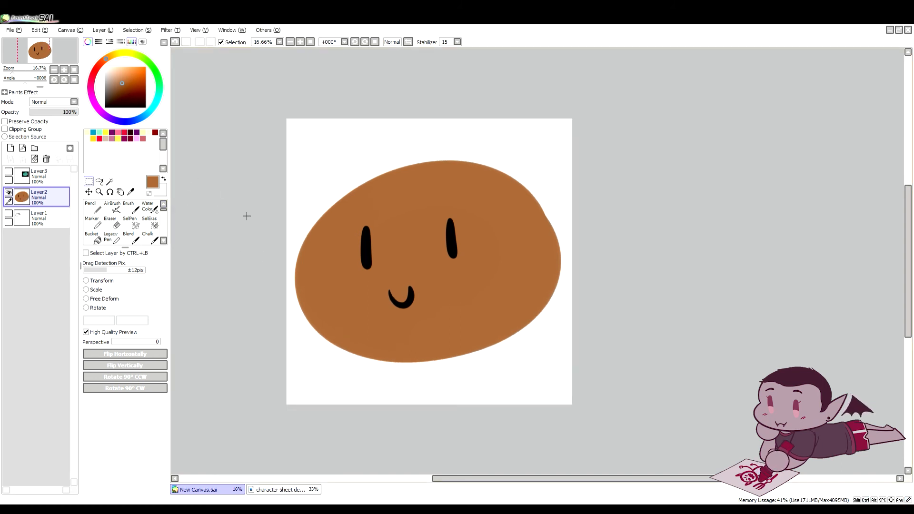
# Shrink the brown face with Transform, keep it roughly centred on the canvas, and apply the transformation.
pyautogui.hotkey('ctrl', 't')
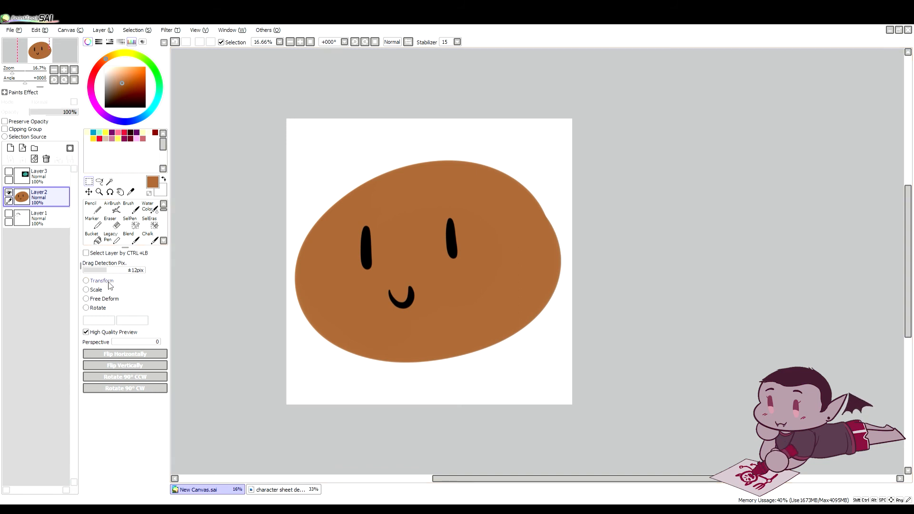
pyautogui.moveTo(562, 161); pyautogui.dragTo(490, 211)
pyautogui.moveTo(435, 268); pyautogui.dragTo(472, 244)
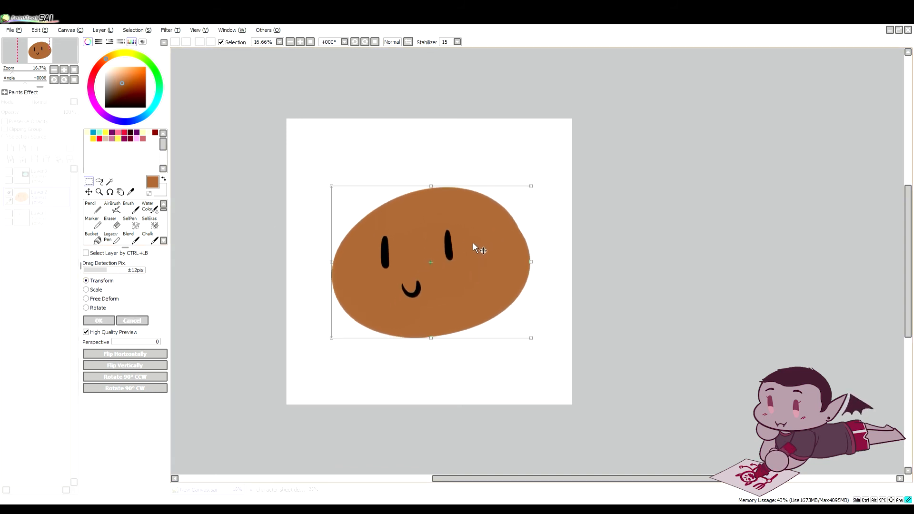
pyautogui.press('Return')
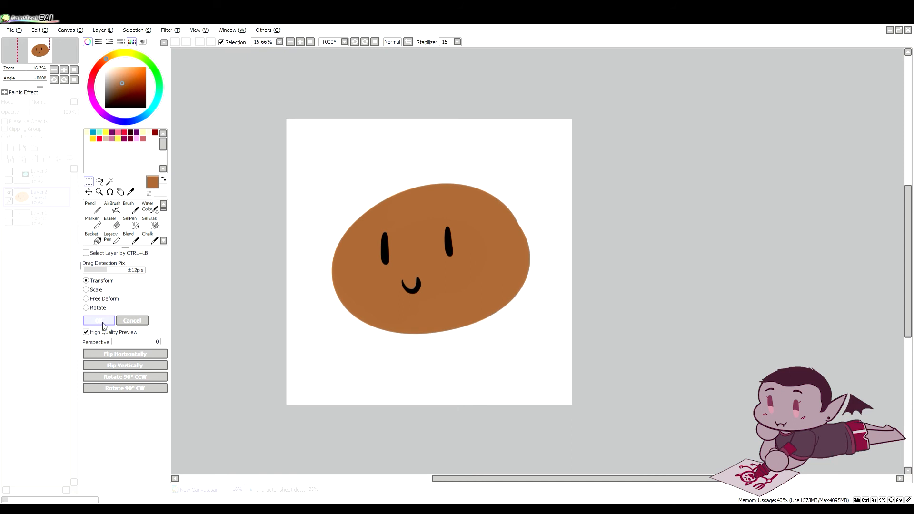
# Choose light pink as the colour, select the opaque area of the face on Layer2, and expand the selection slightly.
pyautogui.press('pageup')
pyautogui.press('space')
pyautogui.moveTo(334, 256)
pyautogui.mouseDown()
pyautogui.moveTo(391, 226)
pyautogui.moveTo(317, 259)
pyautogui.mouseUp()
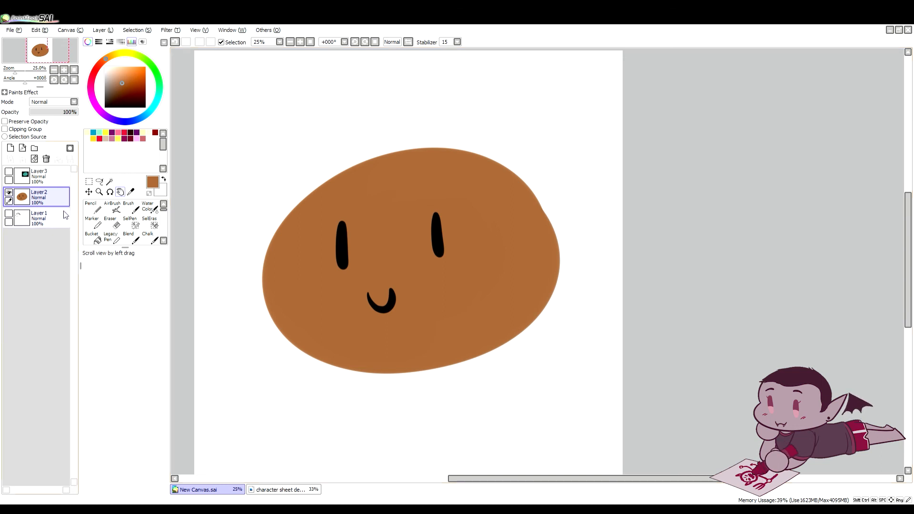
pyautogui.moveTo(148, 91)
pyautogui.mouseDown()
pyautogui.moveTo(149, 110)
pyautogui.moveTo(153, 104)
pyautogui.moveTo(91, 91)
pyautogui.moveTo(123, 62)
pyautogui.mouseUp()
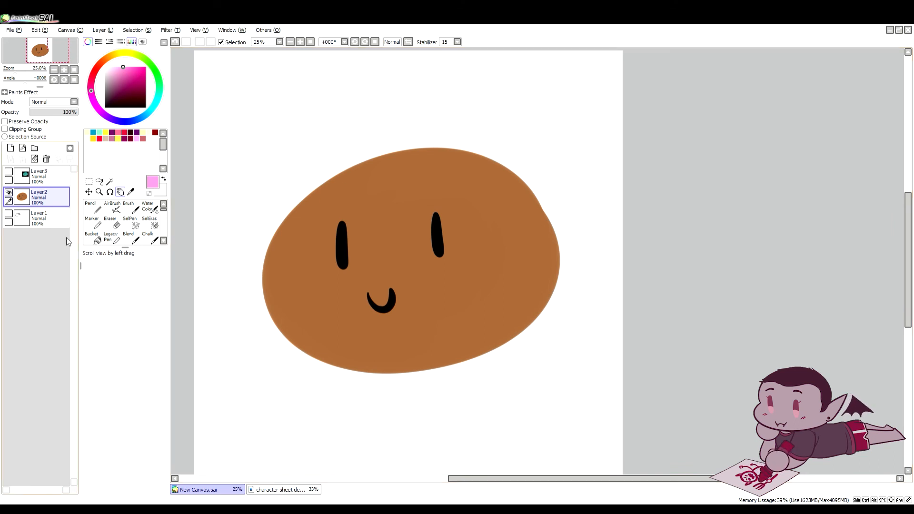
pyautogui.keyDown('ctrl'); pyautogui.keyDown('shift'); pyautogui.click(29, 200); pyautogui.keyUp('shift'); pyautogui.keyUp('ctrl')
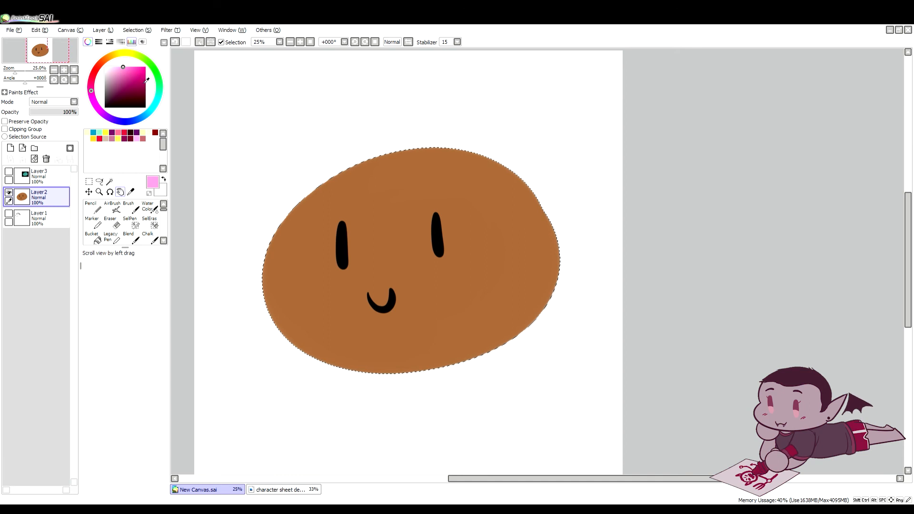
pyautogui.hotkey('ctrl', '+')
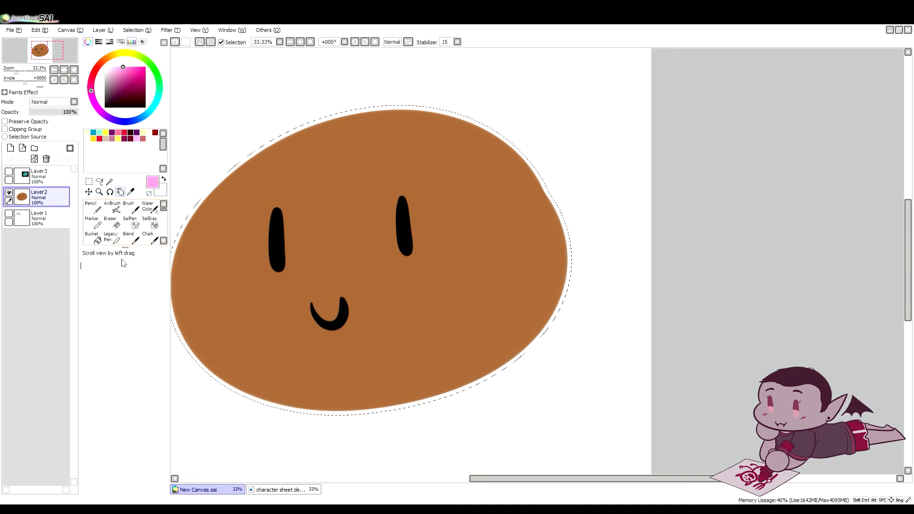
# Add a new layer between Layer1 and Layer2 and bucket-fill the expanded selection with light pink as a border around the face.
pyautogui.click(43, 219)
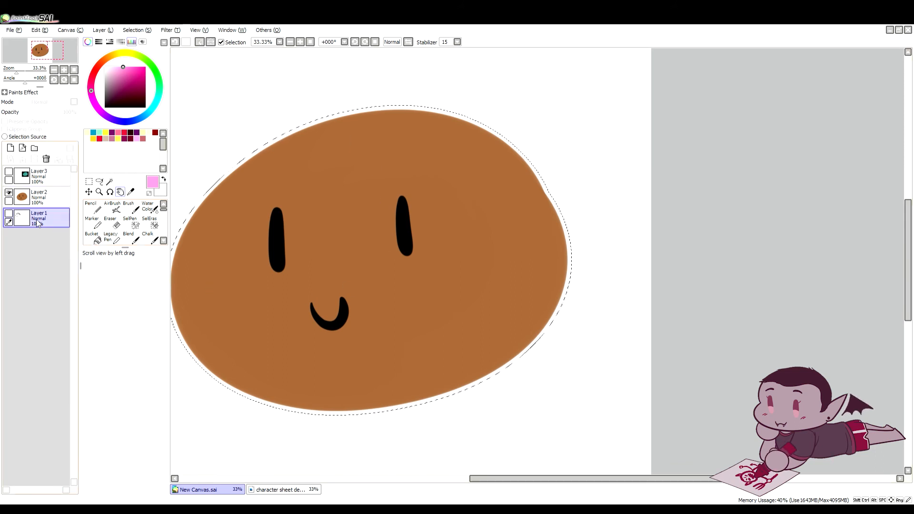
pyautogui.click(10, 148)
pyautogui.click(92, 236)
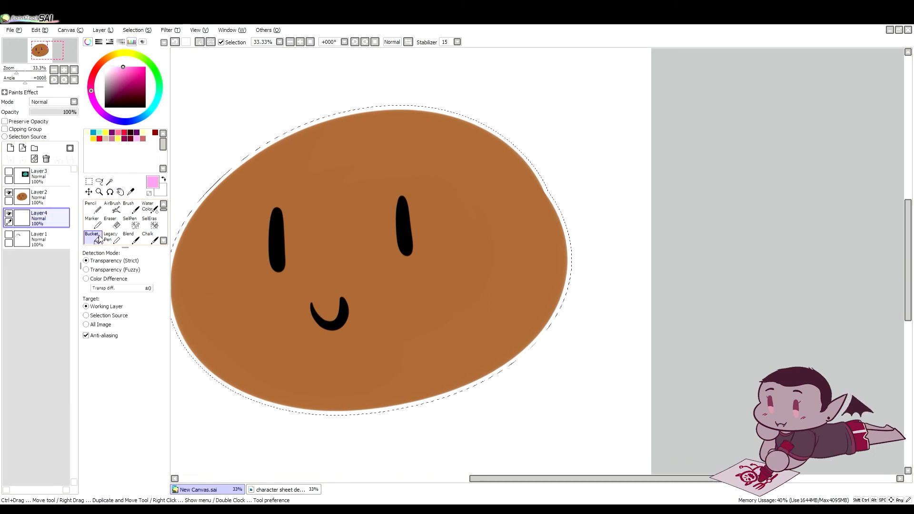
pyautogui.click(208, 195)
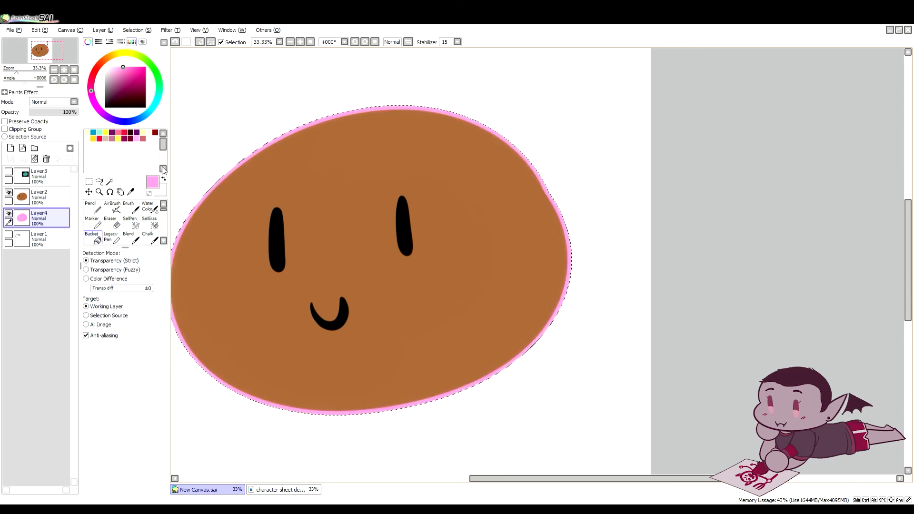
# Clear the selection around the face and delete the layer holding the pink border.
pyautogui.click(99, 182)
pyautogui.click(718, 238)
pyautogui.click(120, 192)
pyautogui.moveTo(381, 221); pyautogui.dragTo(405, 247)
pyautogui.click(46, 158)
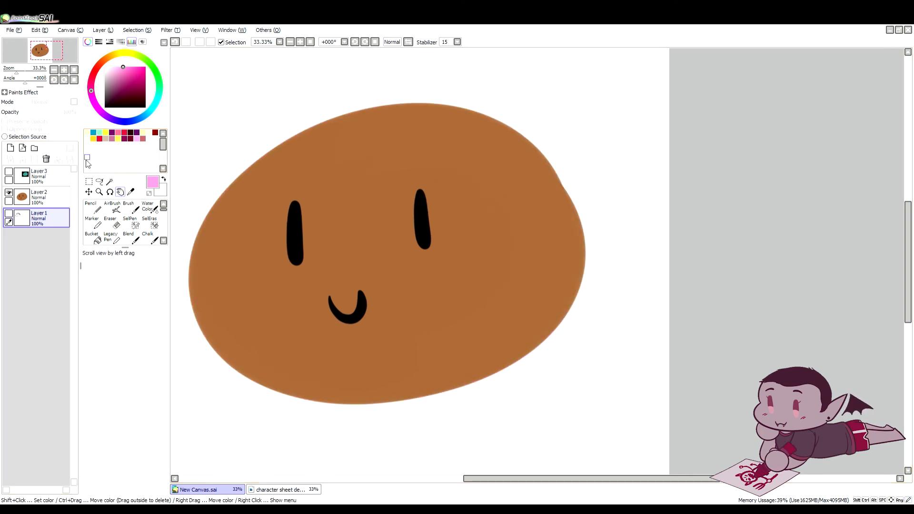
# Open a second view of the face canvas, pan it, and return to the original view.
pyautogui.moveTo(408, 215)
pyautogui.mouseDown()
pyautogui.moveTo(432, 221)
pyautogui.moveTo(419, 225)
pyautogui.mouseUp()
pyautogui.scroll(-1, 430, 220)
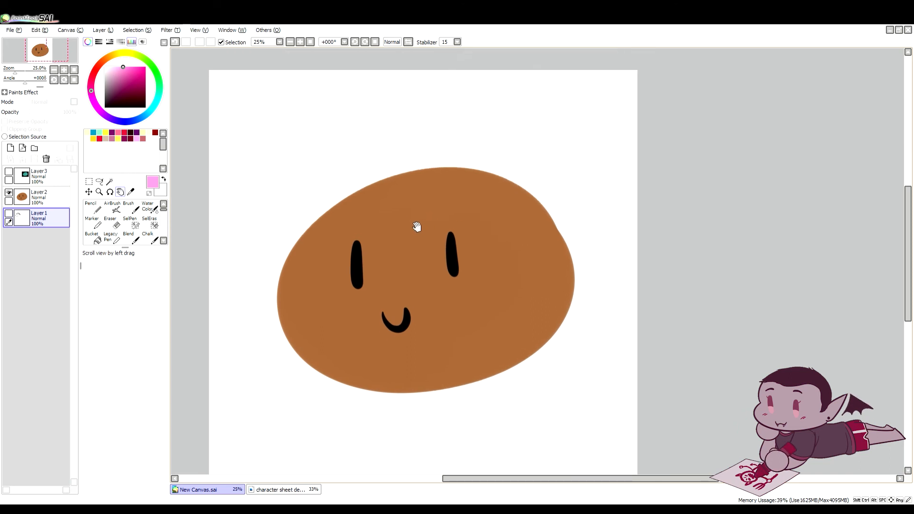
pyautogui.scroll(1, 411, 226)
pyautogui.scroll(-1, 416, 229)
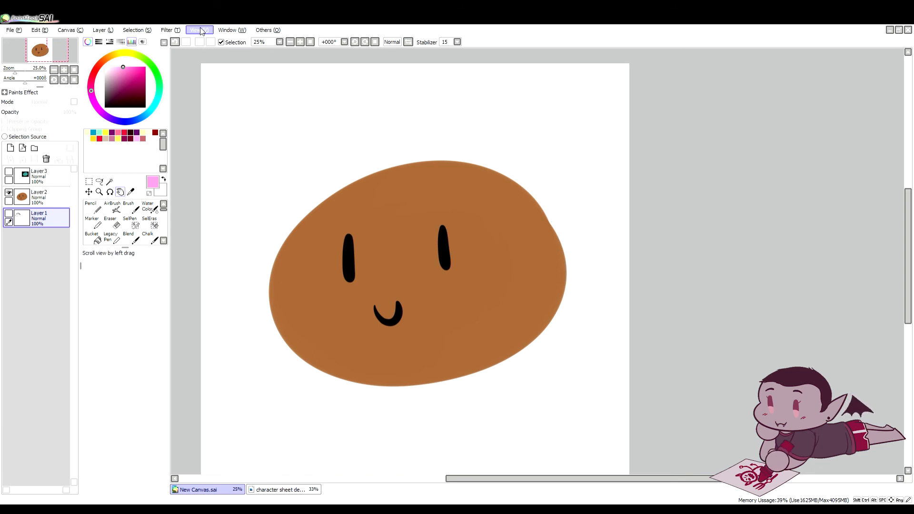
pyautogui.click(208, 41)
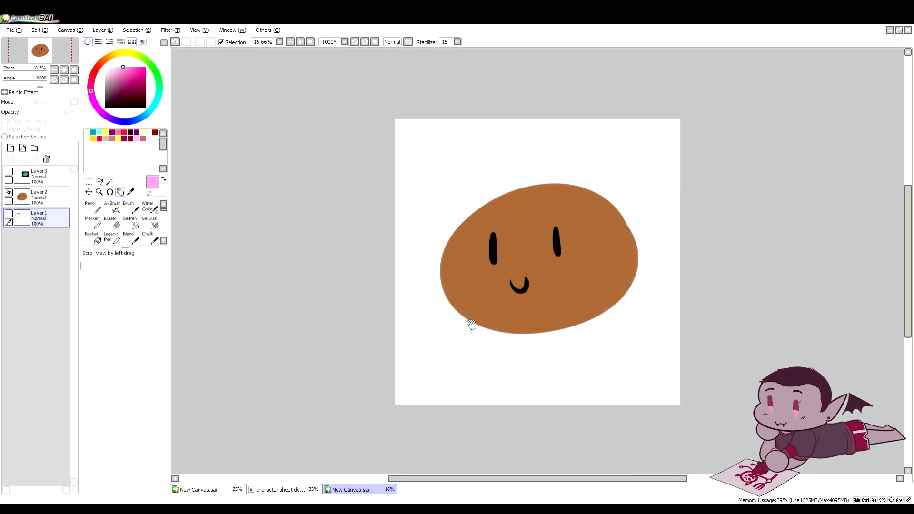
pyautogui.moveTo(471, 325); pyautogui.dragTo(394, 353)
pyautogui.click(332, 491)
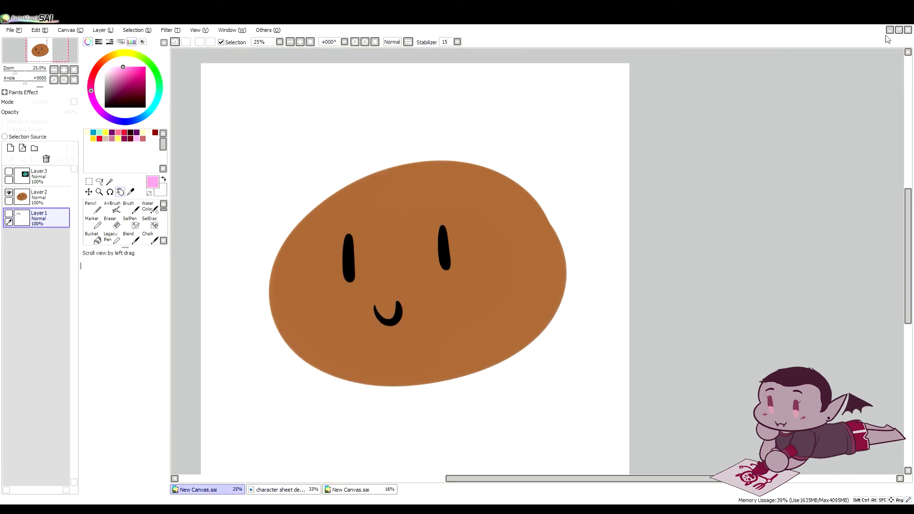
# Restore the canvases to floating windows and arrange both face views side by side, centring the face in the original view.
pyautogui.click(899, 31)
pyautogui.moveTo(547, 72); pyautogui.dragTo(806, 169)
pyautogui.moveTo(373, 59); pyautogui.dragTo(806, 54)
pyautogui.click(380, 489)
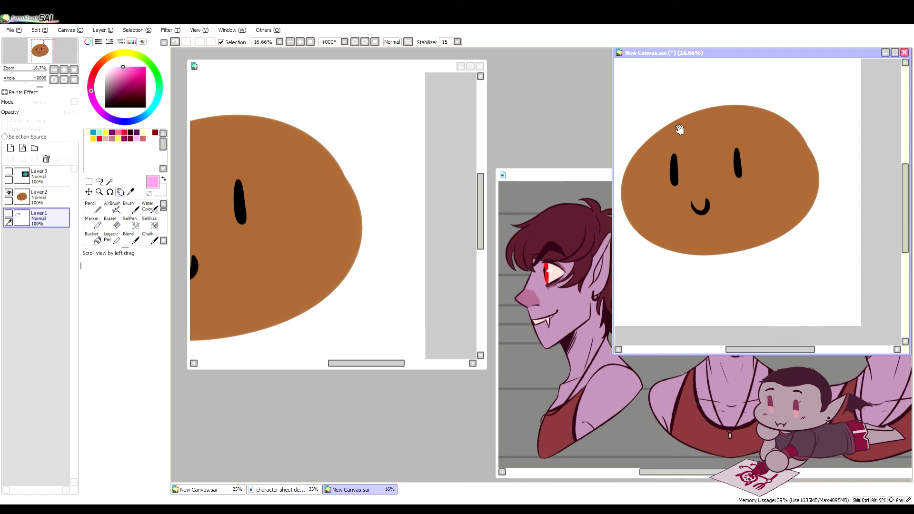
pyautogui.moveTo(389, 65); pyautogui.dragTo(369, 61)
pyautogui.moveTo(320, 218); pyautogui.dragTo(412, 207)
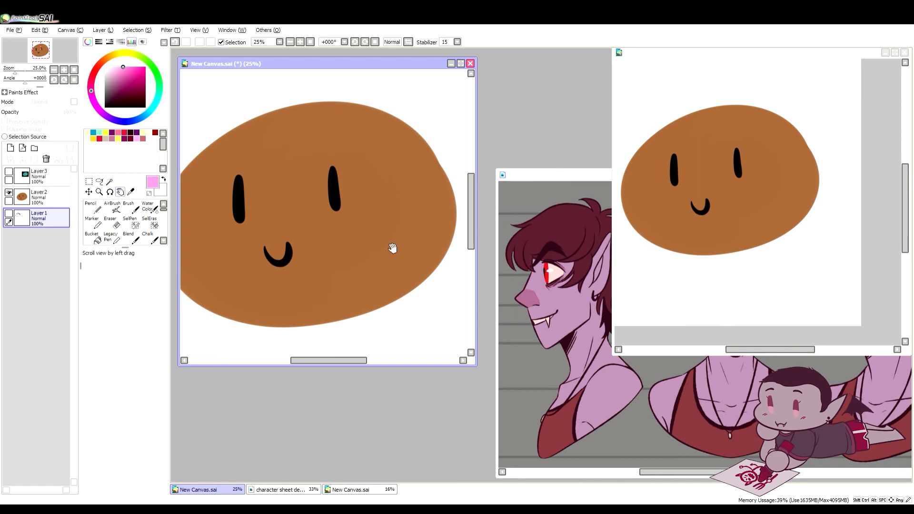
pyautogui.moveTo(360, 237); pyautogui.dragTo(383, 235)
pyautogui.moveTo(355, 204); pyautogui.dragTo(350, 213)
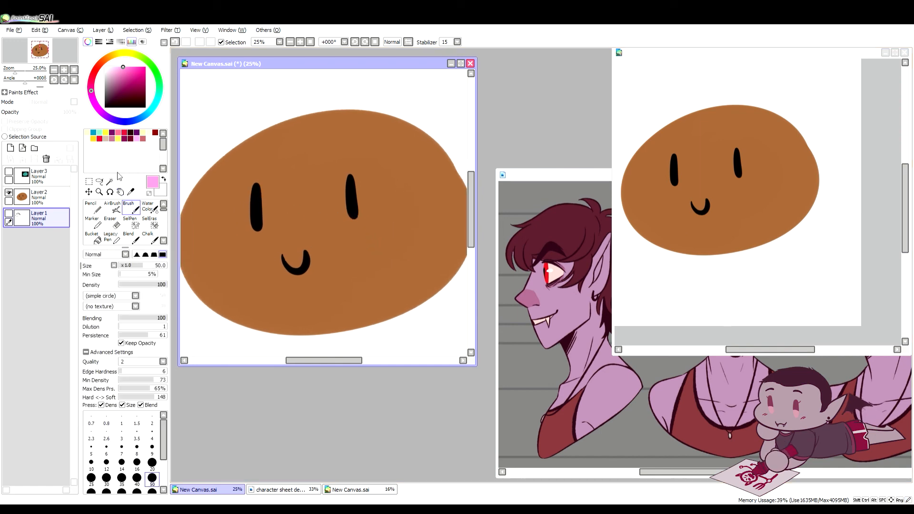
# Add a new layer above Layer2 and brush zigzag blush marks in saturated pink on both cheeks of the face.
pyautogui.click(27, 202)
pyautogui.click(10, 148)
pyautogui.click(145, 66)
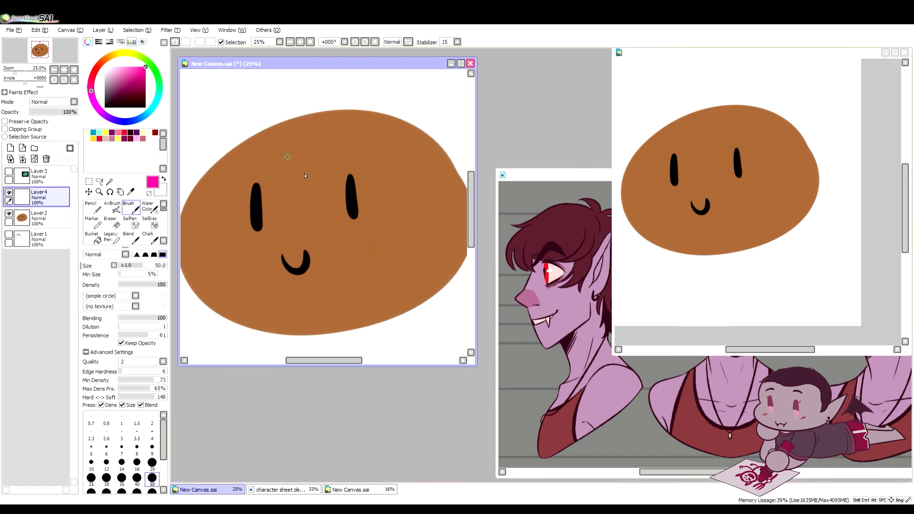
pyautogui.hotkey('ctrl', 'z')
pyautogui.moveTo(214, 252); pyautogui.dragTo(255, 243)
pyautogui.moveTo(396, 230); pyautogui.dragTo(398, 228)
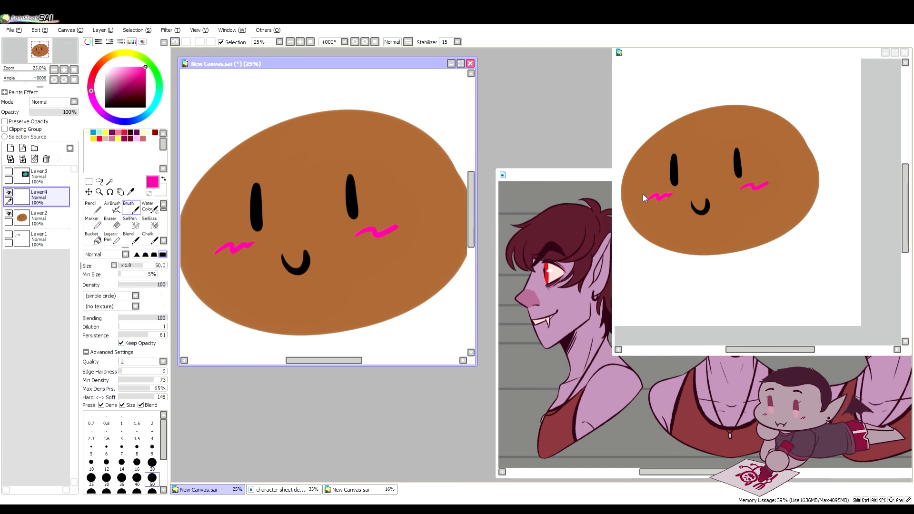
# Delete the blush layer and close the second view of the face canvas.
pyautogui.scroll(2, 330, 204)
pyautogui.press('space')
pyautogui.moveTo(326, 247); pyautogui.dragTo(360, 228)
pyautogui.scroll(-2, 390, 209)
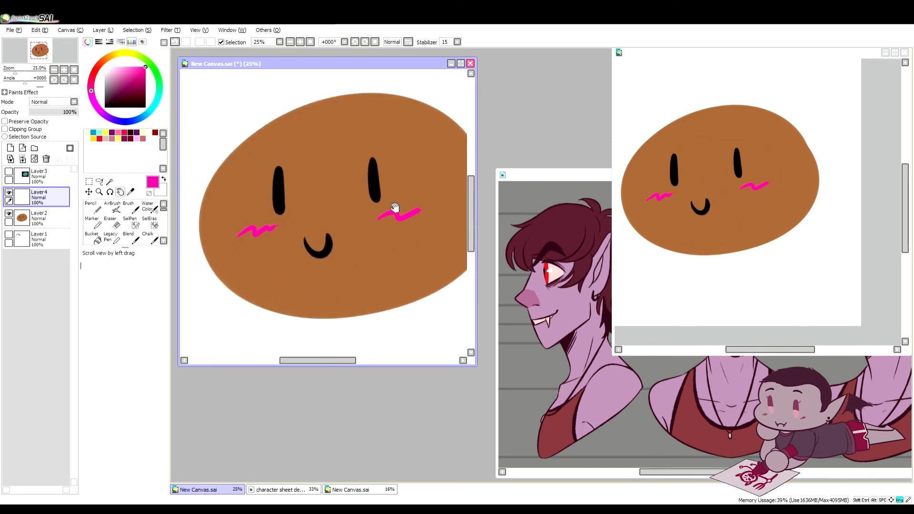
pyautogui.scroll(-1, 395, 208)
pyautogui.click(46, 158)
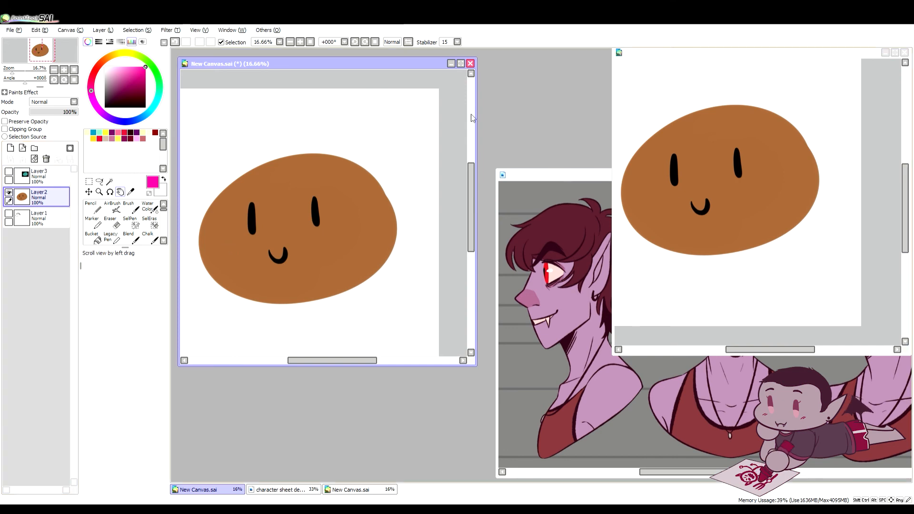
pyautogui.click(804, 54)
pyautogui.click(904, 52)
# Pick the lilac skin colour from the character sheet and brush a wavy stroke above the brown face on Layer2.
pyautogui.moveTo(570, 184); pyautogui.dragTo(558, 107)
pyautogui.press('alt')
pyautogui.click(573, 237)
pyautogui.click(348, 127)
pyautogui.moveTo(284, 135)
pyautogui.mouseDown()
pyautogui.moveTo(323, 116)
pyautogui.moveTo(397, 161)
pyautogui.mouseUp()
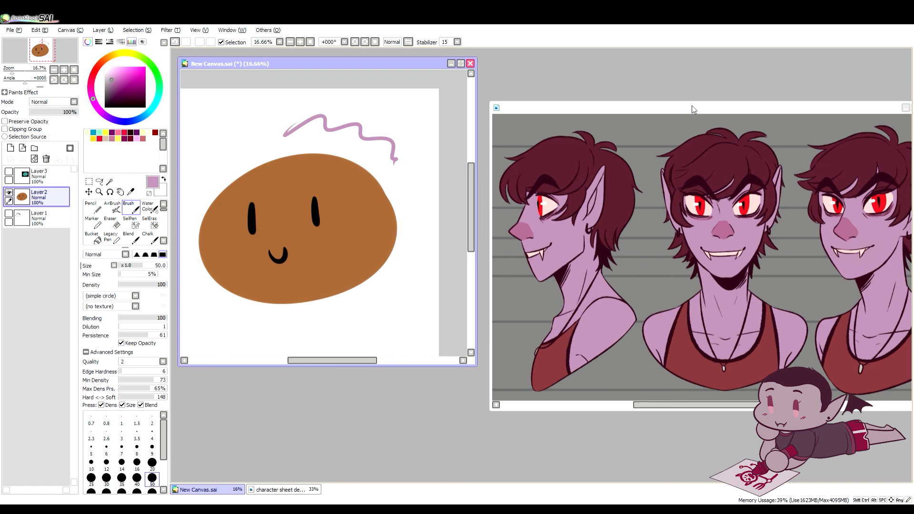
# Close the character sheet, and undo the lilac stroke in the maximized face canvas.
pyautogui.click(676, 102)
pyautogui.moveTo(725, 108); pyautogui.dragTo(621, 123)
pyautogui.click(820, 121)
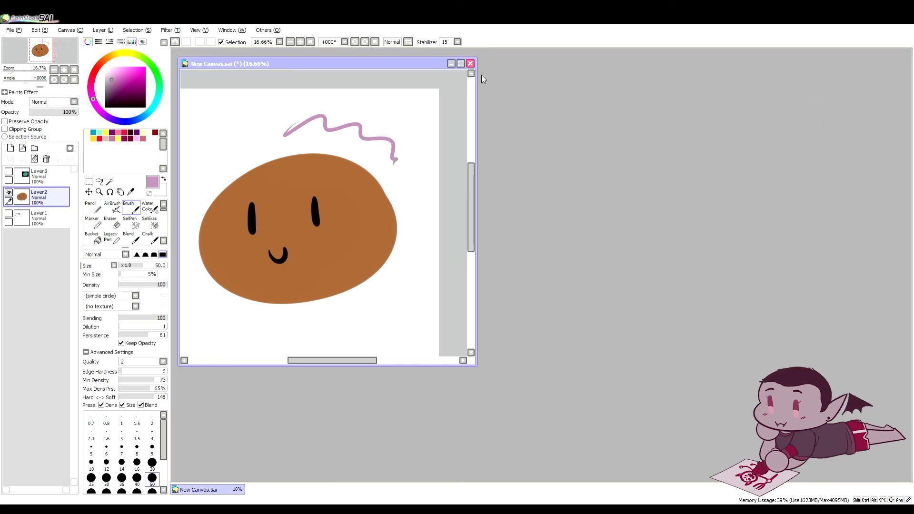
pyautogui.click(461, 63)
pyautogui.hotkey('ctrl', 'z')
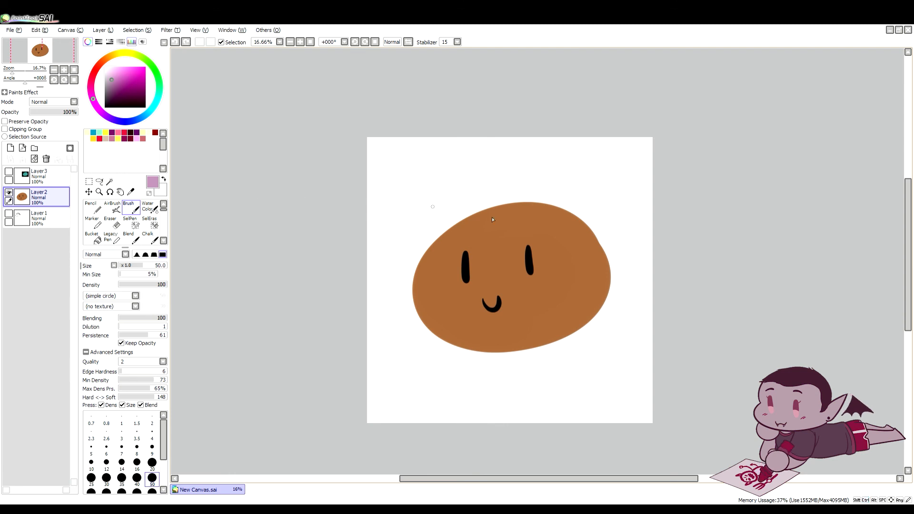
# Try rotating the canvas view with the rotation controls and the Rotate tool, and reset its angle to 0°.
pyautogui.moveTo(527, 269); pyautogui.dragTo(475, 241)
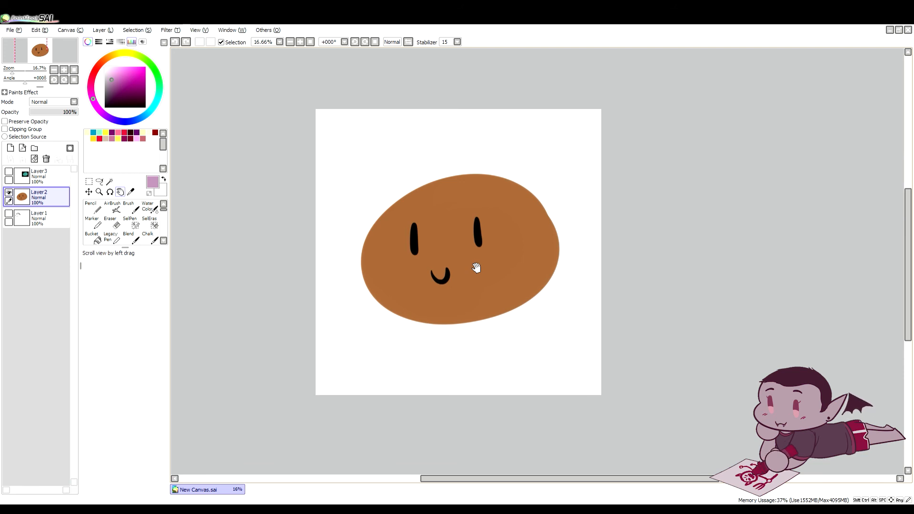
pyautogui.scroll(1, 408, 239)
pyautogui.moveTo(407, 239); pyautogui.dragTo(418, 268)
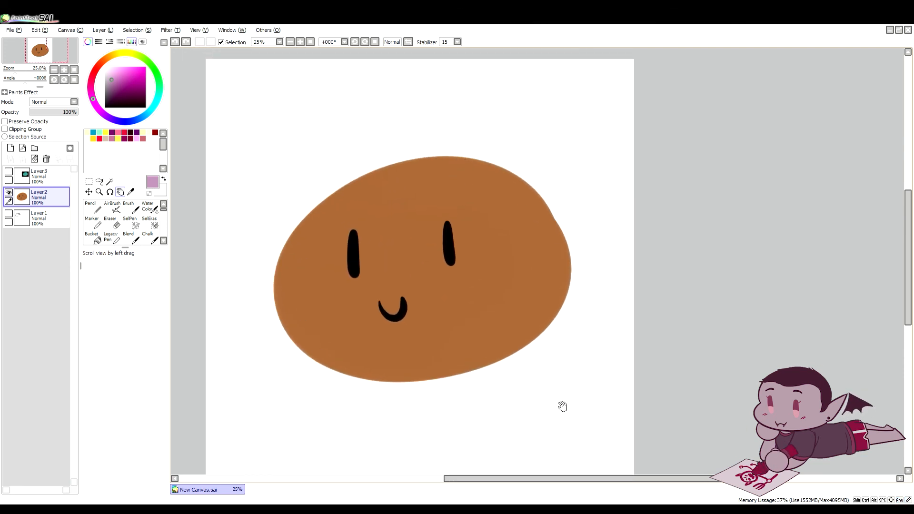
pyautogui.click(355, 42)
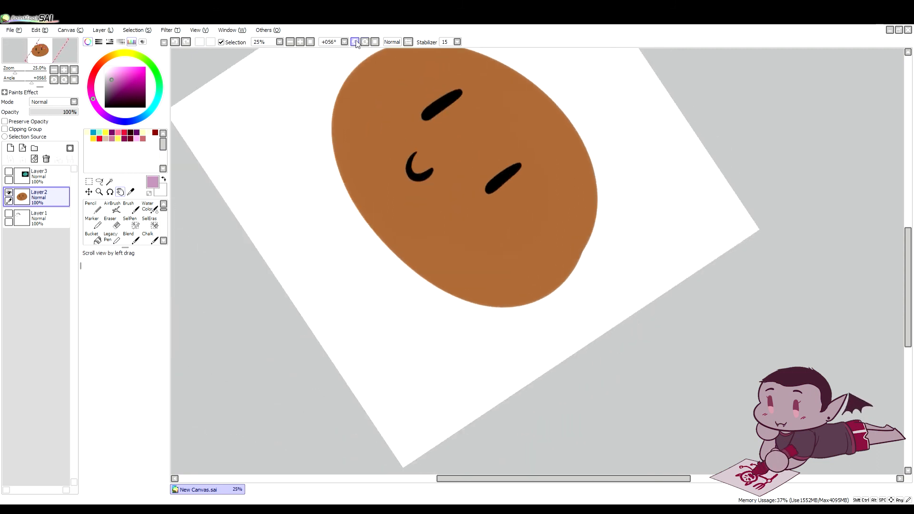
pyautogui.click(355, 42)
pyautogui.click(99, 191)
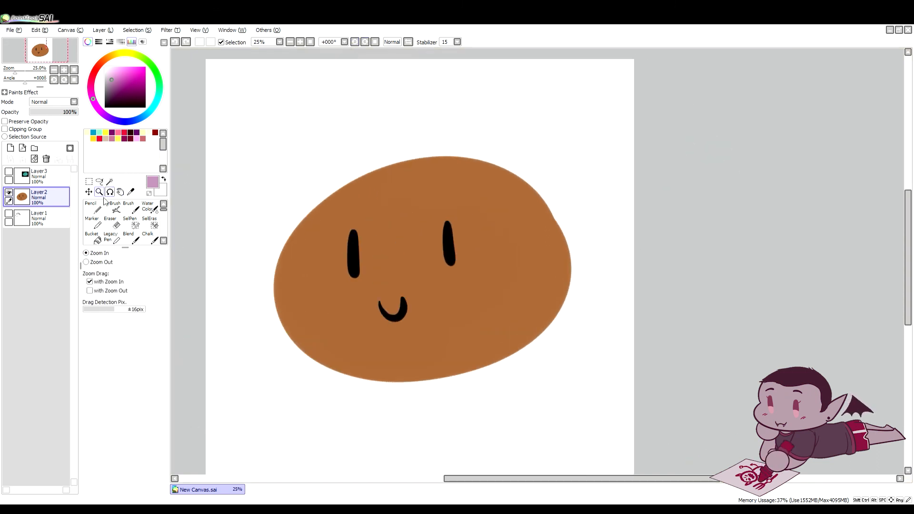
pyautogui.click(110, 191)
pyautogui.moveTo(301, 157); pyautogui.dragTo(330, 106)
pyautogui.click(375, 42)
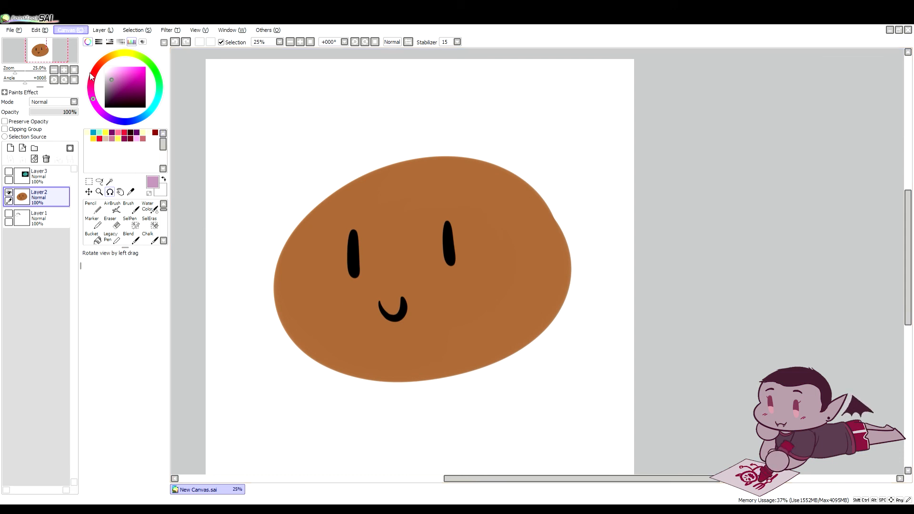
# Rotate the whole face canvas 90° counterclockwise, and undo the rotation.
pyautogui.click(97, 96)
pyautogui.press('space')
pyautogui.scroll(-2, 408, 271)
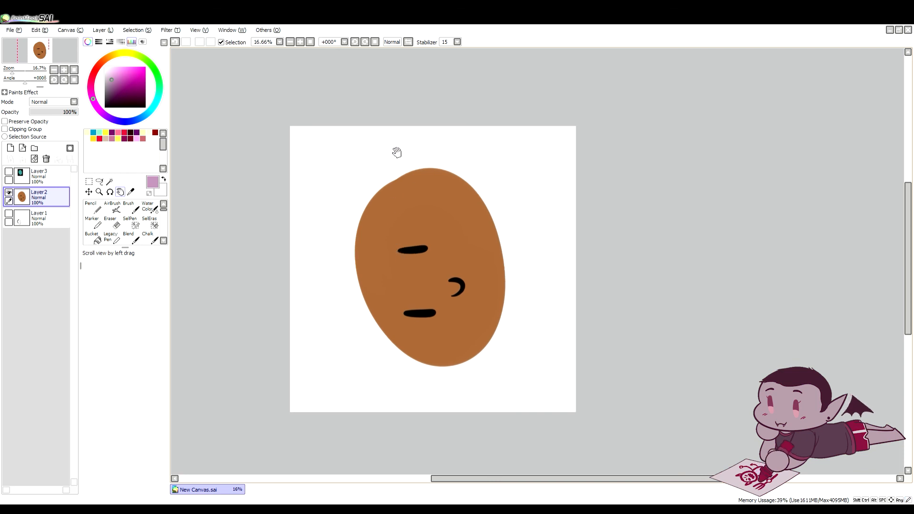
pyautogui.scroll(1, 415, 204)
pyautogui.moveTo(426, 241); pyautogui.dragTo(439, 233)
pyautogui.hotkey('ctrl', 'z')
pyautogui.moveTo(371, 224); pyautogui.dragTo(382, 218)
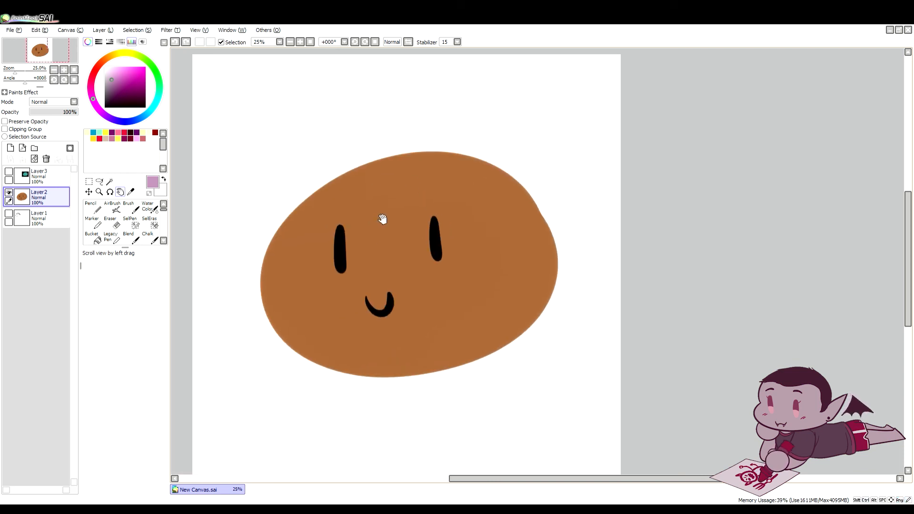
pyautogui.moveTo(422, 250); pyautogui.dragTo(439, 243)
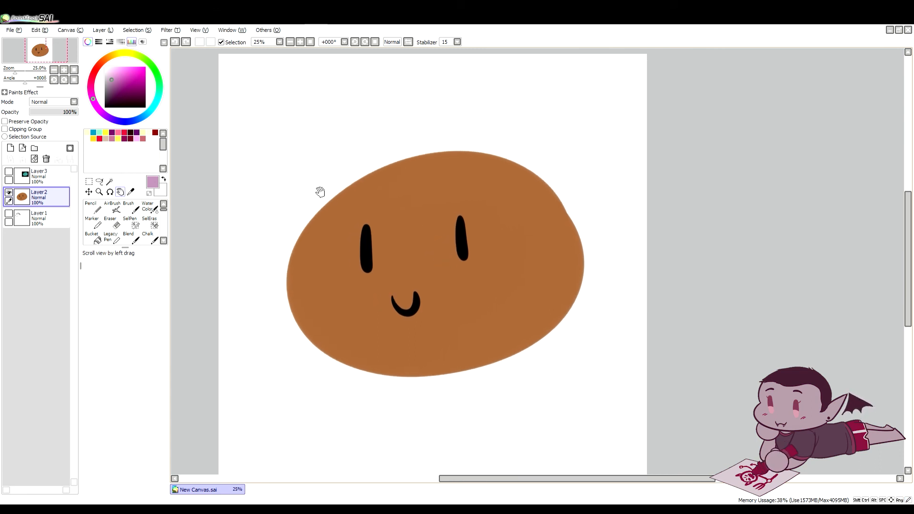
# Hide all interface panels to leave only the face canvas, and bring the panels back.
pyautogui.press('Tab')
pyautogui.moveTo(363, 172); pyautogui.dragTo(414, 171)
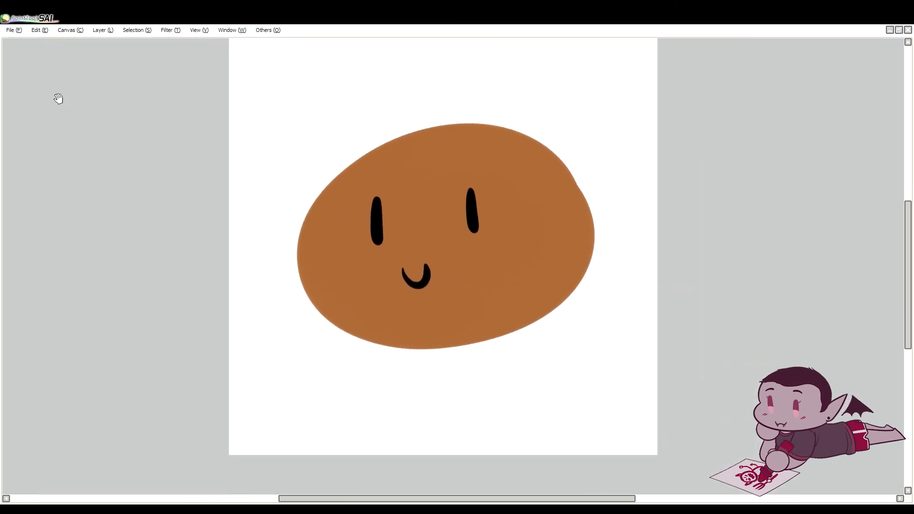
pyautogui.moveTo(419, 221); pyautogui.dragTo(391, 247)
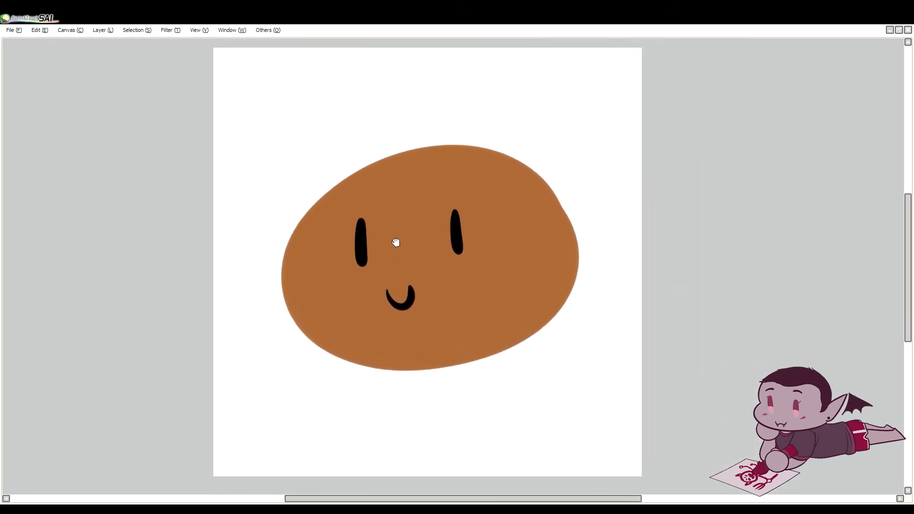
pyautogui.press('Tab')
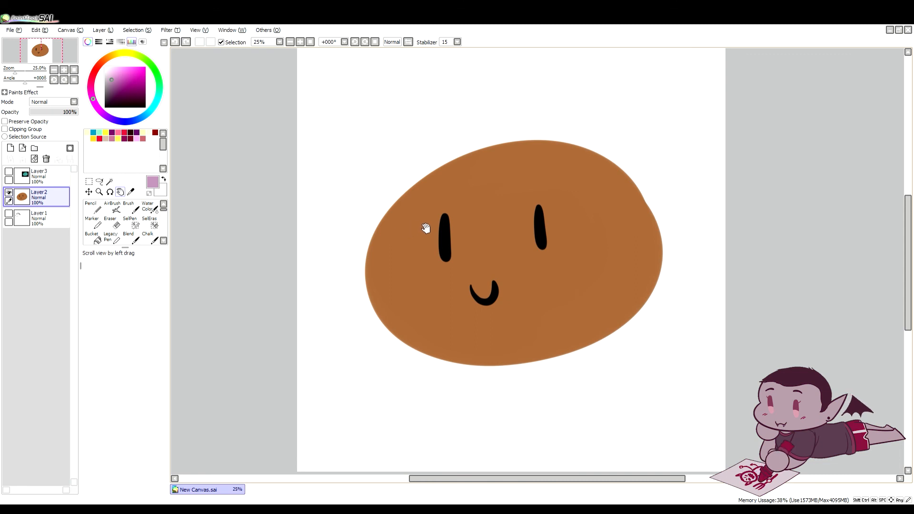
# With the panels hidden, brush strokes around the top and right side of the brown face, and undo them.
pyautogui.press('Tab')
pyautogui.moveTo(432, 210); pyautogui.dragTo(427, 223)
pyautogui.scroll(1, 421, 219)
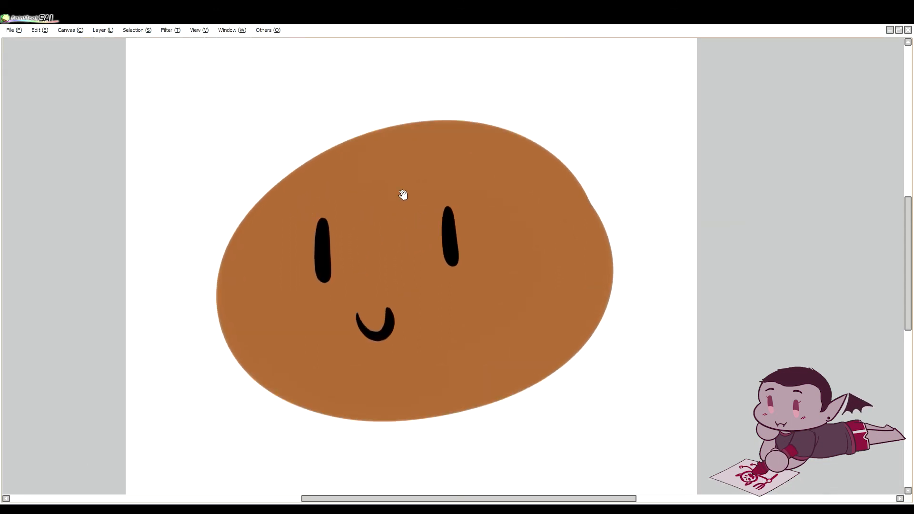
pyautogui.moveTo(402, 194); pyautogui.dragTo(403, 168)
pyautogui.moveTo(404, 76)
pyautogui.mouseDown()
pyautogui.moveTo(333, 65)
pyautogui.moveTo(568, 88)
pyautogui.moveTo(497, 105)
pyautogui.mouseUp()
pyautogui.moveTo(601, 191)
pyautogui.mouseDown()
pyautogui.moveTo(665, 204)
pyautogui.moveTo(583, 312)
pyautogui.mouseUp()
pyautogui.hotkey('ctrl', 'z')
pyautogui.hotkey('ctrl', 'z')
pyautogui.hotkey('ctrl', 'z')
# Show the panels to pick a bright magenta, brush a stroke near the face's top with them hidden, undo it and restore the panels.
pyautogui.press('Tab')
pyautogui.click(134, 78)
pyautogui.press('Tab')
pyautogui.moveTo(286, 90)
pyautogui.mouseDown()
pyautogui.moveTo(282, 125)
pyautogui.moveTo(383, 82)
pyautogui.mouseUp()
pyautogui.hotkey('ctrl', 'z')
pyautogui.hotkey('ctrl', 'z')
pyautogui.press('Tab')
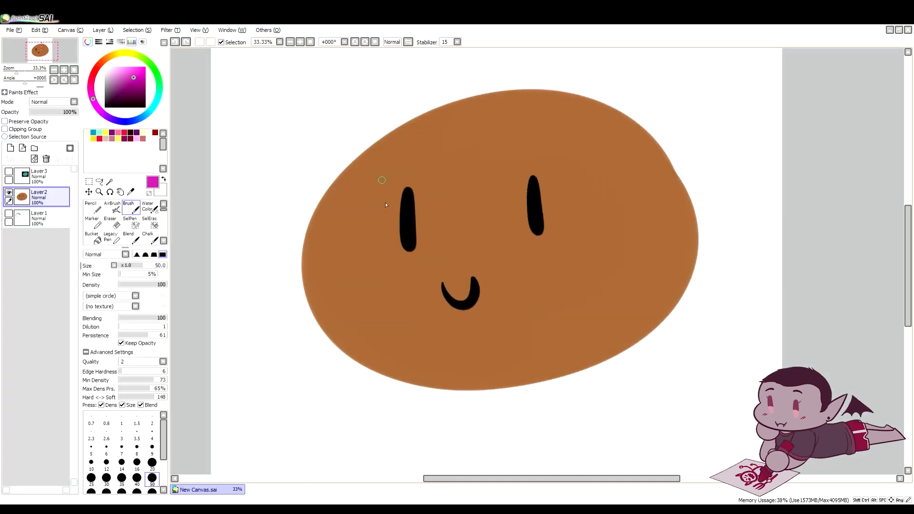
# Paste the copied small face as a new layer above Layer2 and undo the paste, repeating this once.
pyautogui.moveTo(456, 228); pyautogui.dragTo(409, 258)
pyautogui.press('pagedown')
pyautogui.press('pageup')
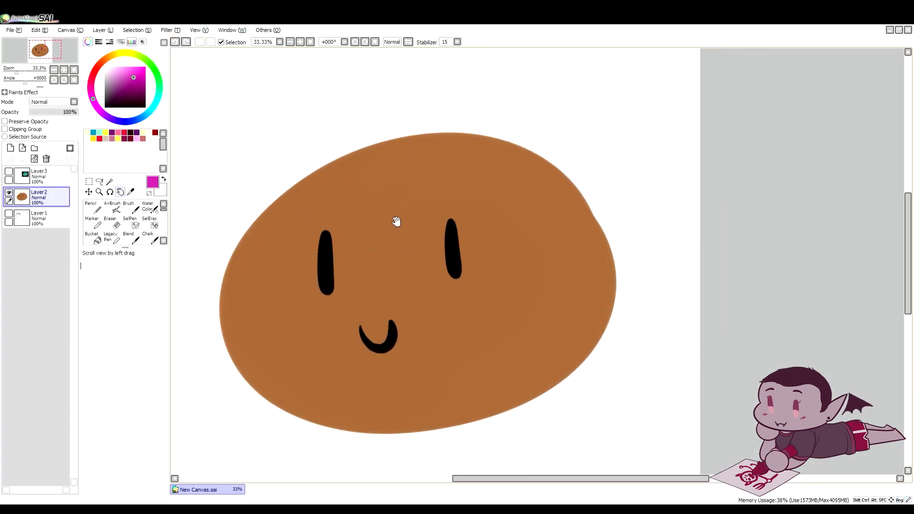
pyautogui.moveTo(385, 181); pyautogui.dragTo(410, 204)
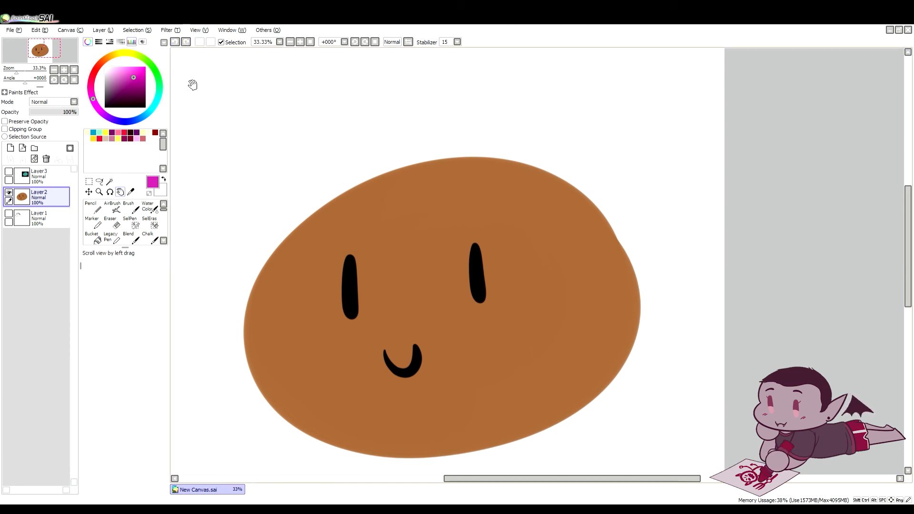
pyautogui.hotkey('ctrl', 'v')
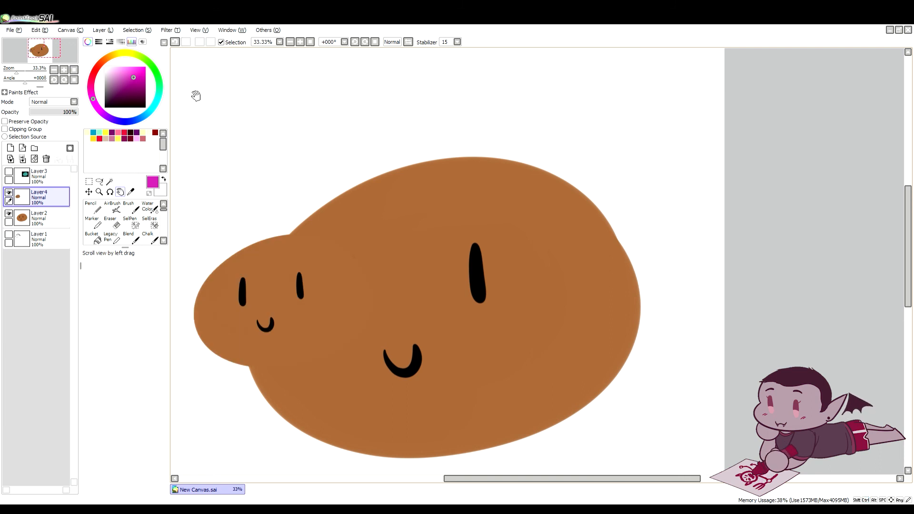
pyautogui.hotkey('ctrl', 'z')
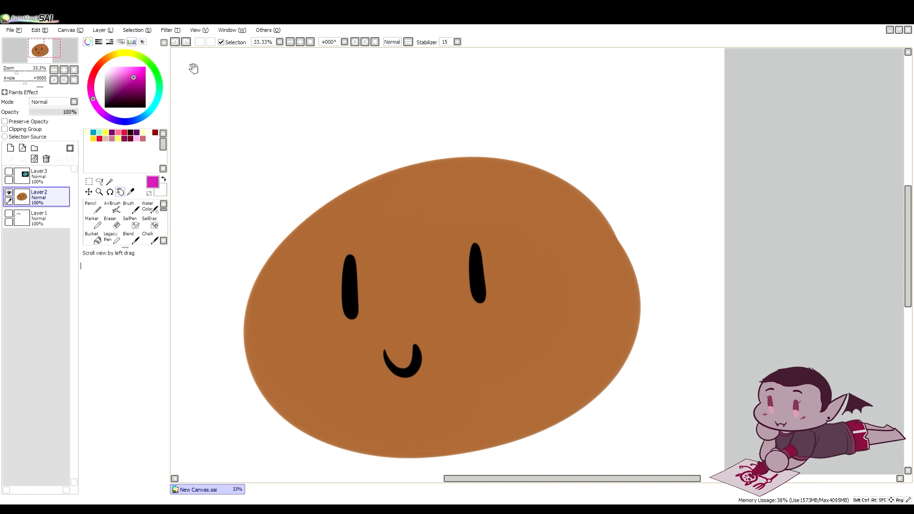
pyautogui.hotkey('ctrl', 'v')
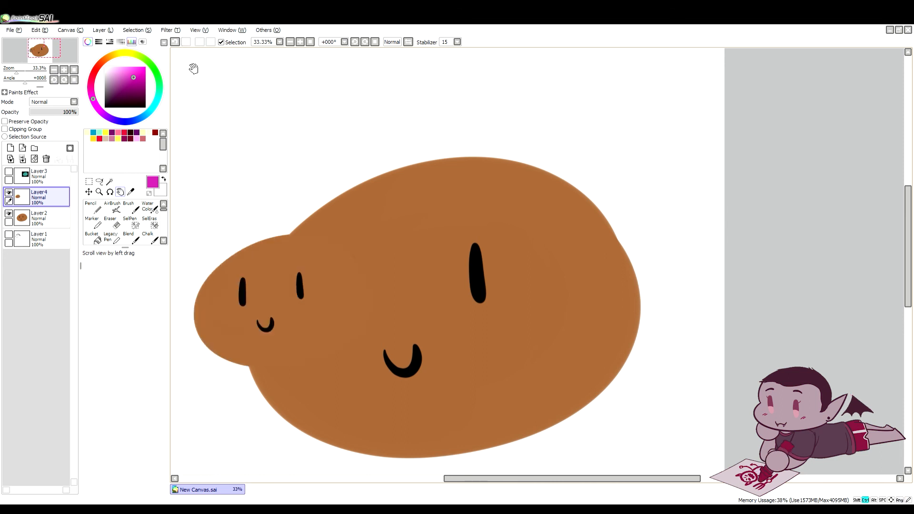
pyautogui.hotkey('ctrl', 'z')
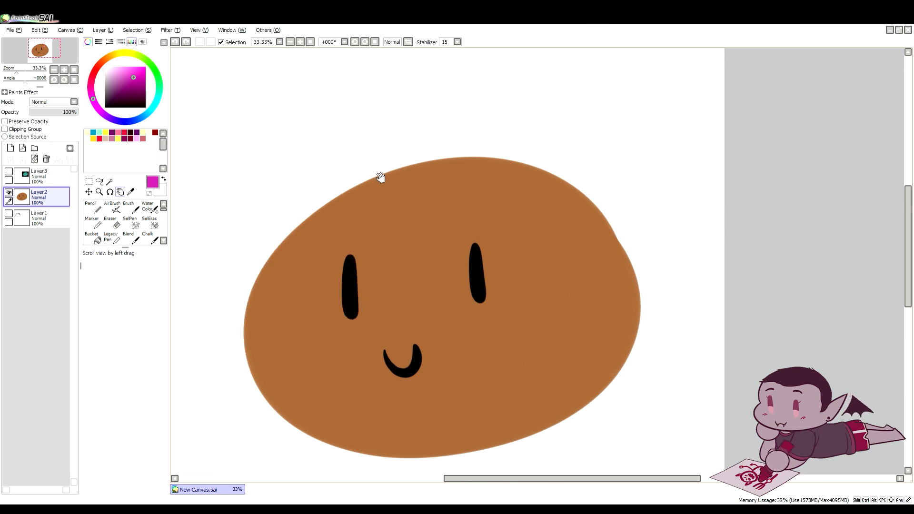
pyautogui.moveTo(366, 230); pyautogui.dragTo(345, 211)
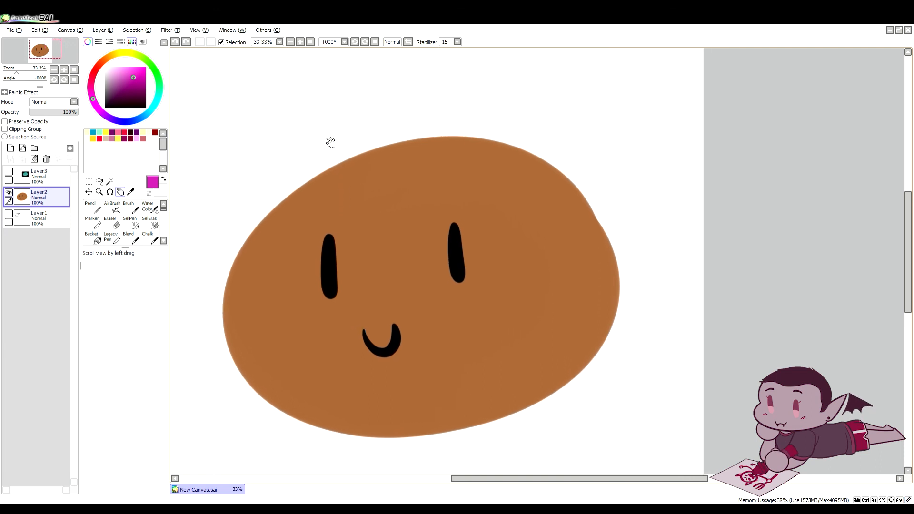
# Try the canvas zoom presets and zoom controls between 16.66% and 50%, ending at 33.33%.
pyautogui.click(280, 42)
pyautogui.click(274, 79)
pyautogui.scroll(3, 285, 57)
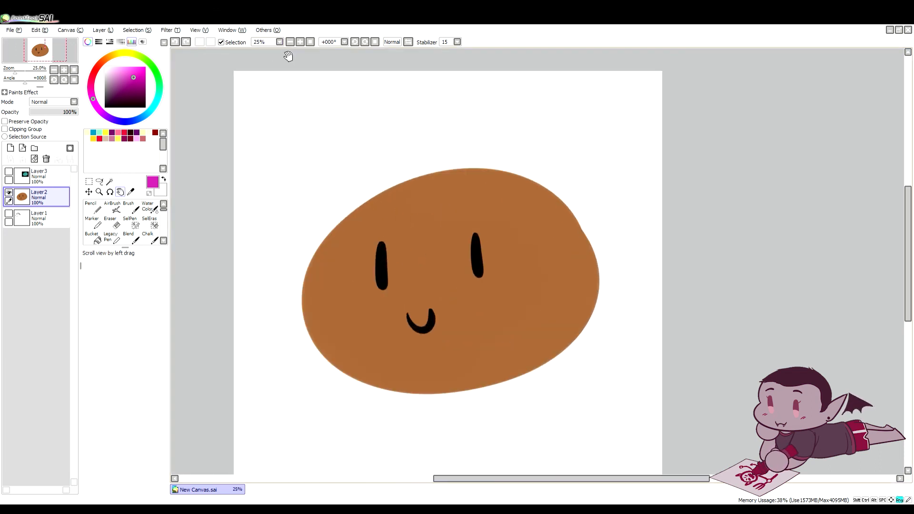
pyautogui.click(300, 43)
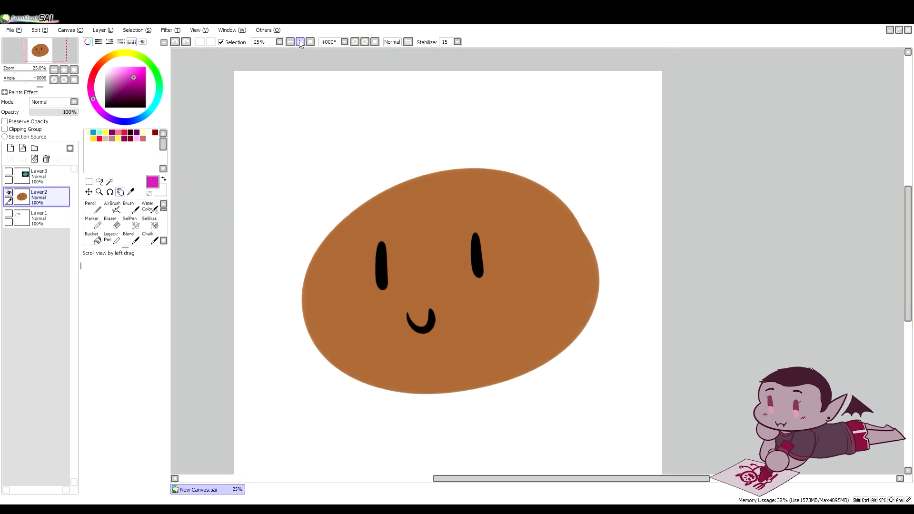
pyautogui.click(300, 42)
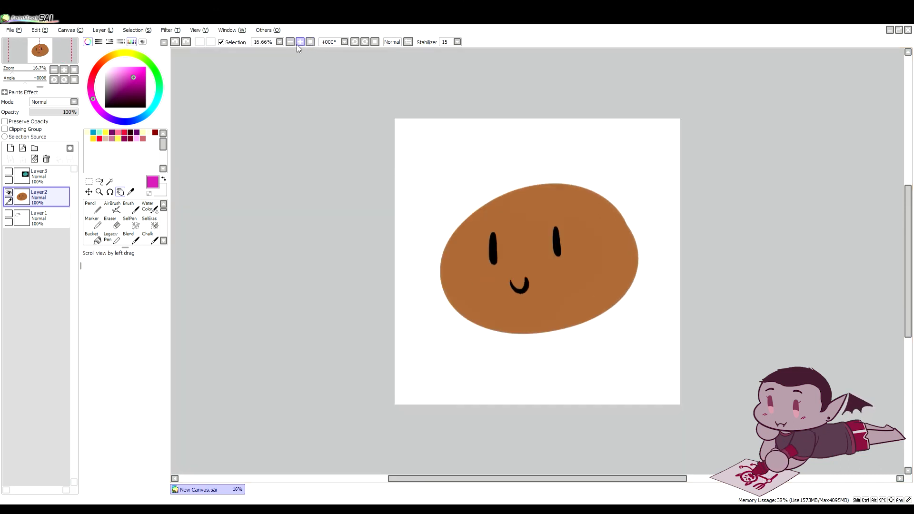
pyautogui.moveTo(474, 186); pyautogui.dragTo(425, 192)
pyautogui.scroll(2, 438, 194)
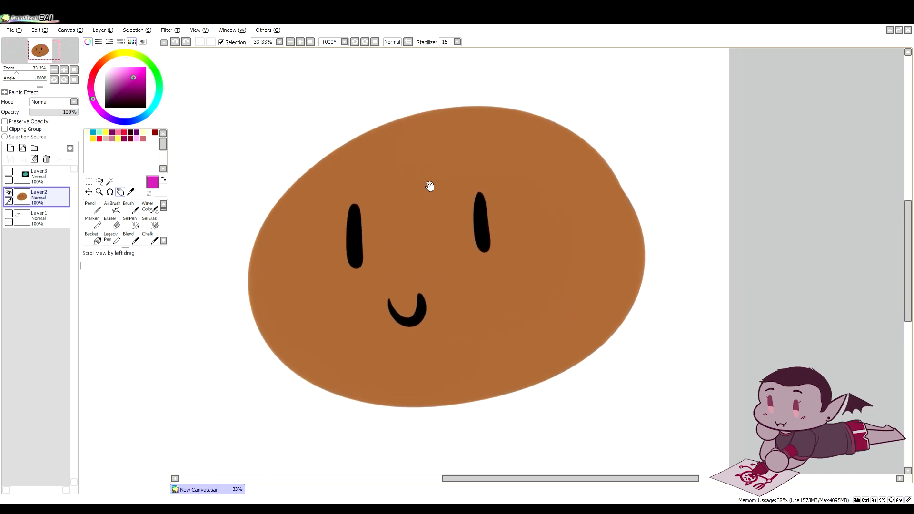
pyautogui.scroll(1, 430, 181)
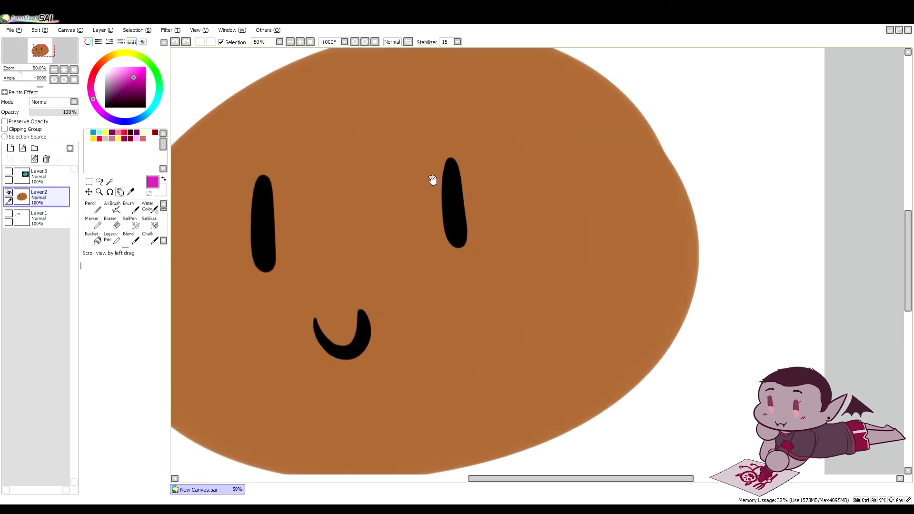
pyautogui.scroll(-1, 432, 180)
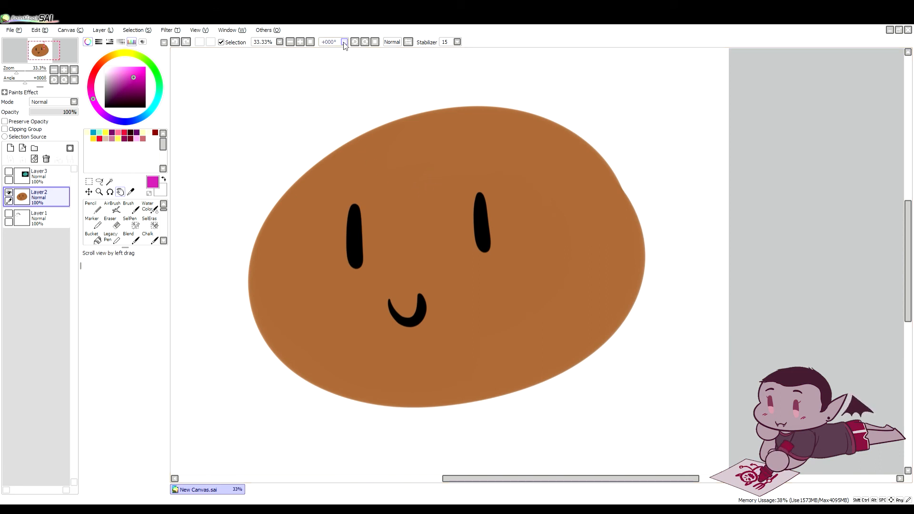
# Turn the canvas view to 180° and reset it to 0°, and toggle the horizontal view flip on and off.
pyautogui.click(335, 84)
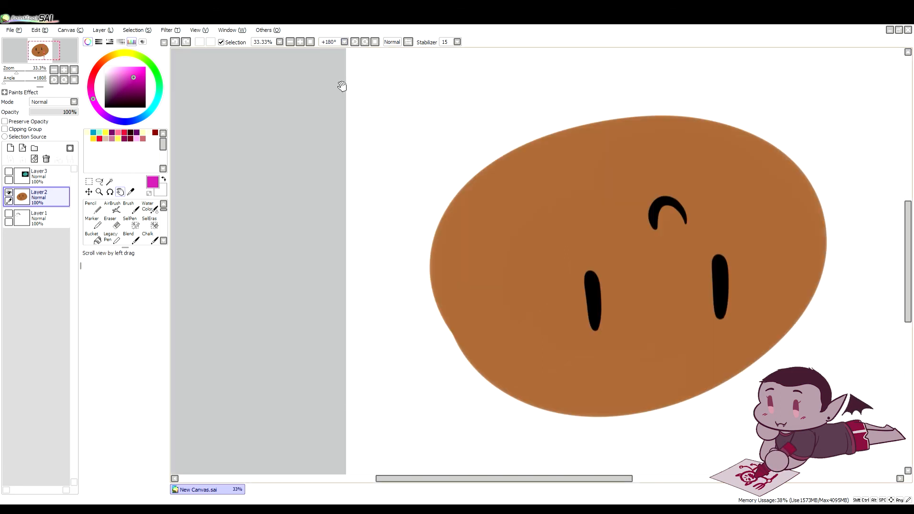
pyautogui.click(363, 43)
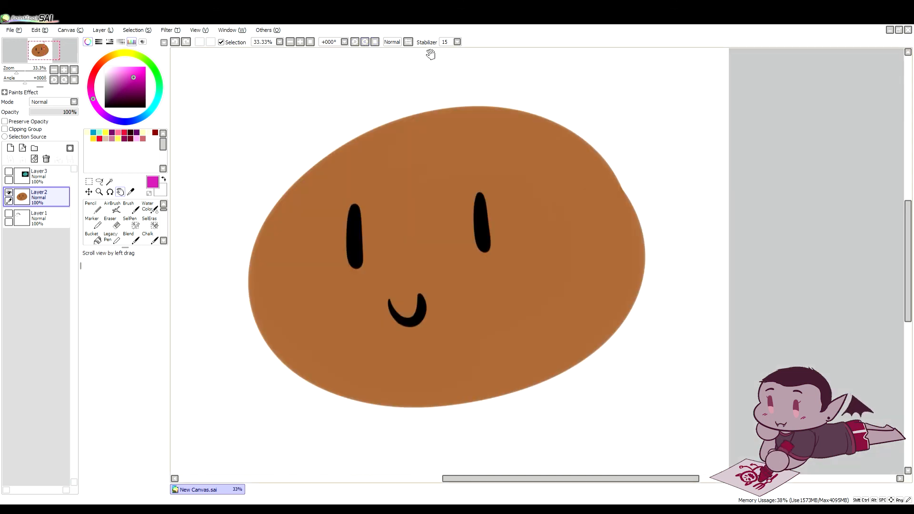
pyautogui.click(409, 42)
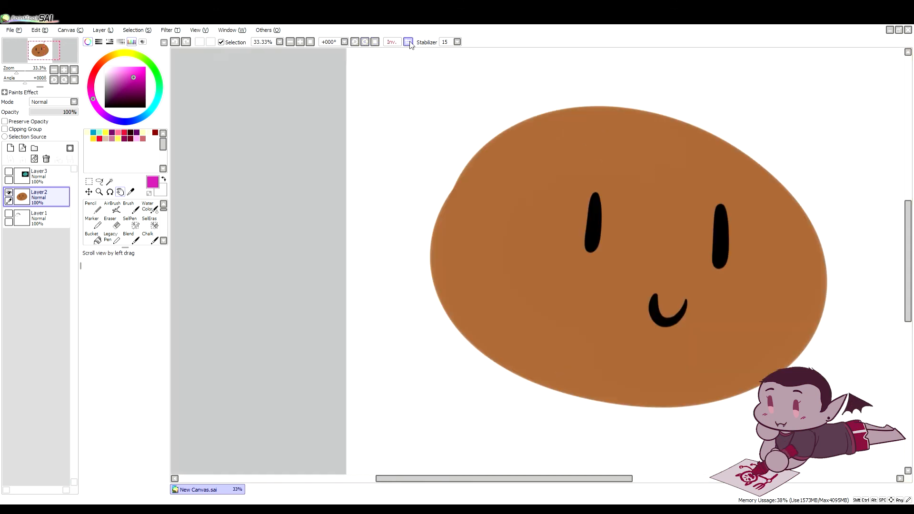
pyautogui.click(408, 43)
pyautogui.click(408, 42)
pyautogui.click(409, 43)
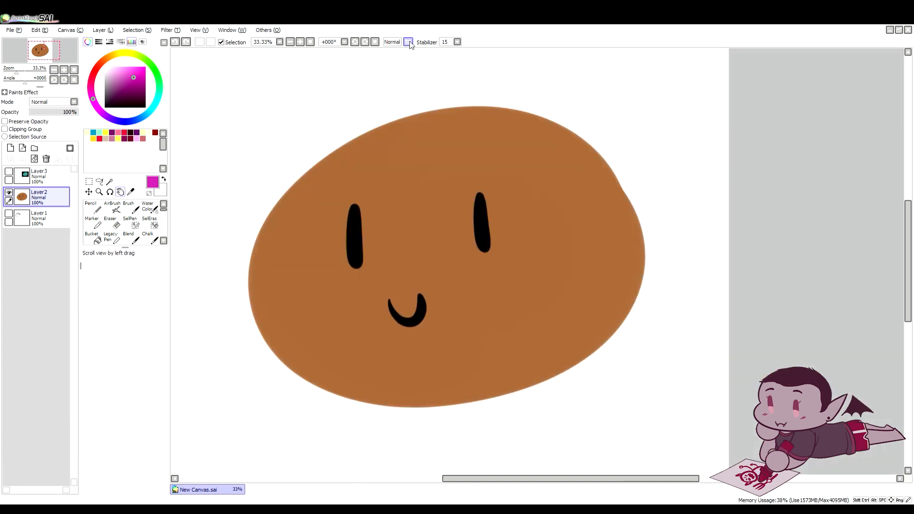
pyautogui.moveTo(422, 259); pyautogui.dragTo(407, 255)
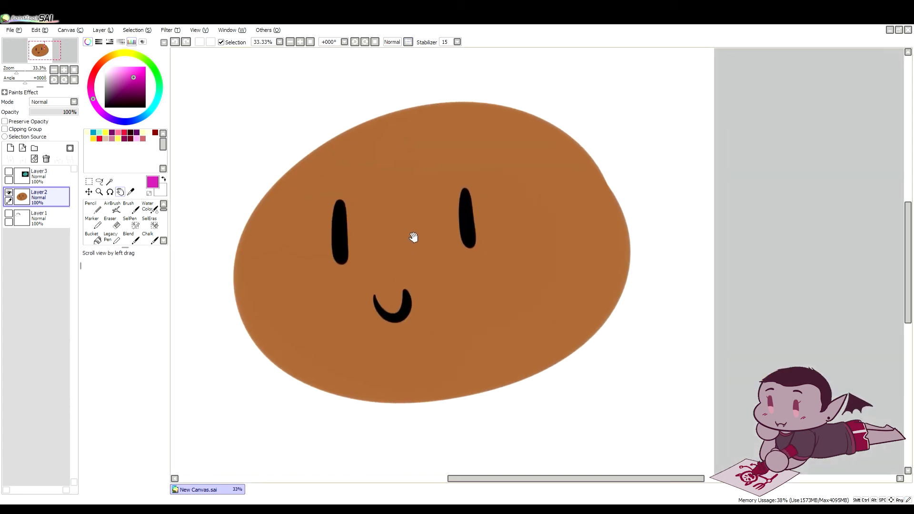
pyautogui.press('h')
pyautogui.press('h')
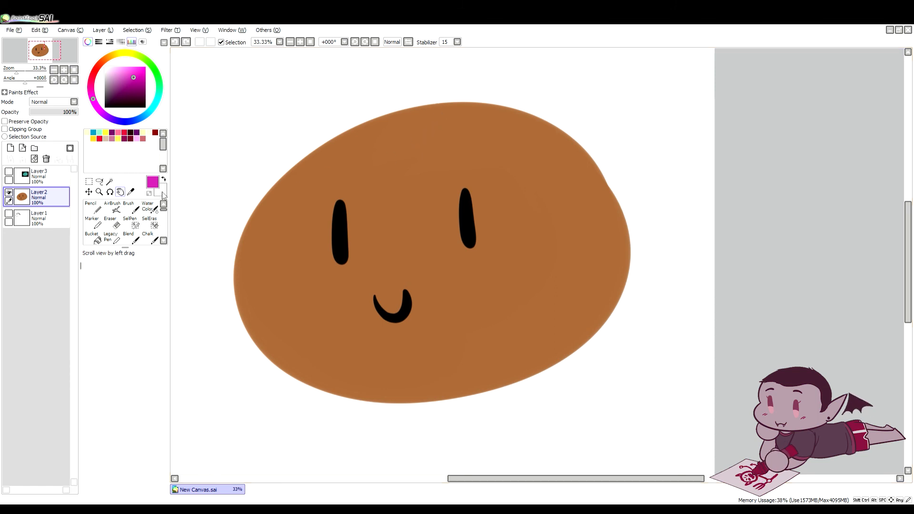
# Hide Layer2, add a new layer above it and choose a dark magenta colour.
pyautogui.click(8, 192)
pyautogui.click(10, 147)
pyautogui.click(146, 84)
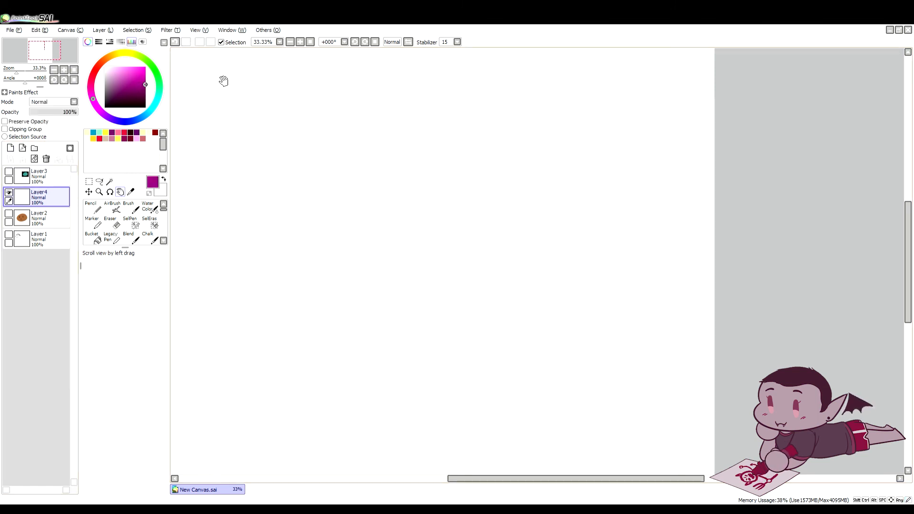
# With the Brush at size 120, paint a horizontal stroke using stabilizer 0 and a second one below it using stabilizer S-7.
pyautogui.click(457, 42)
pyautogui.click(457, 55)
pyautogui.press('b')
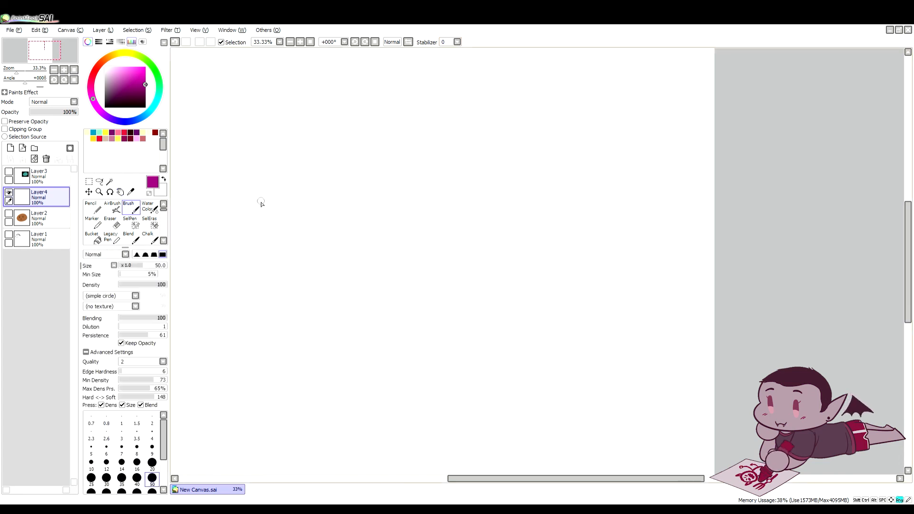
pyautogui.click(151, 491)
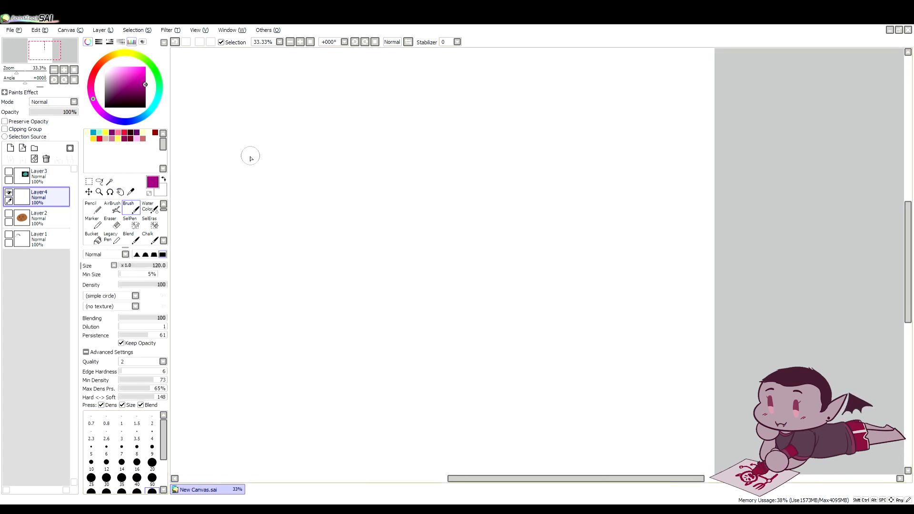
pyautogui.moveTo(227, 160); pyautogui.dragTo(519, 158)
pyautogui.moveTo(528, 158); pyautogui.dragTo(570, 165)
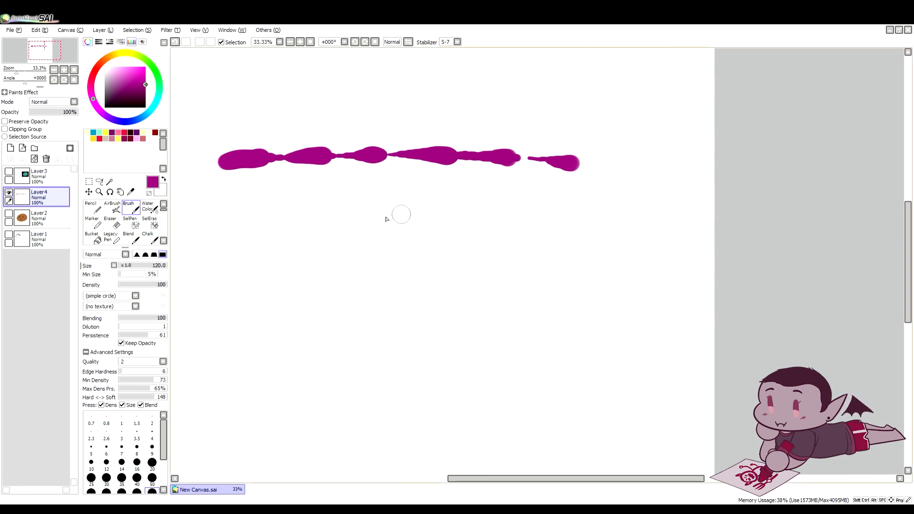
pyautogui.moveTo(231, 230); pyautogui.dragTo(638, 232)
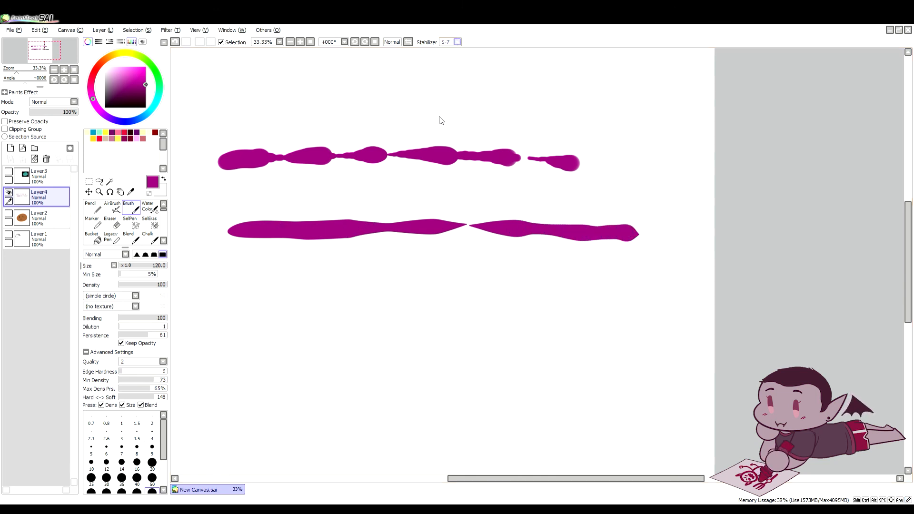
# Set the stabilizer to 15 and brush a third long horizontal stroke above the other two.
pyautogui.click(448, 157)
pyautogui.moveTo(237, 128)
pyautogui.mouseDown()
pyautogui.moveTo(321, 72)
pyautogui.moveTo(590, 93)
pyautogui.mouseUp()
pyautogui.moveTo(316, 194); pyautogui.dragTo(442, 251)
pyautogui.hotkey('ctrl', 'z')
pyautogui.hotkey('ctrl', 'z')
pyautogui.hotkey('ctrl', 'z')
pyautogui.moveTo(236, 111); pyautogui.dragTo(305, 111)
pyautogui.moveTo(394, 113); pyautogui.dragTo(652, 128)
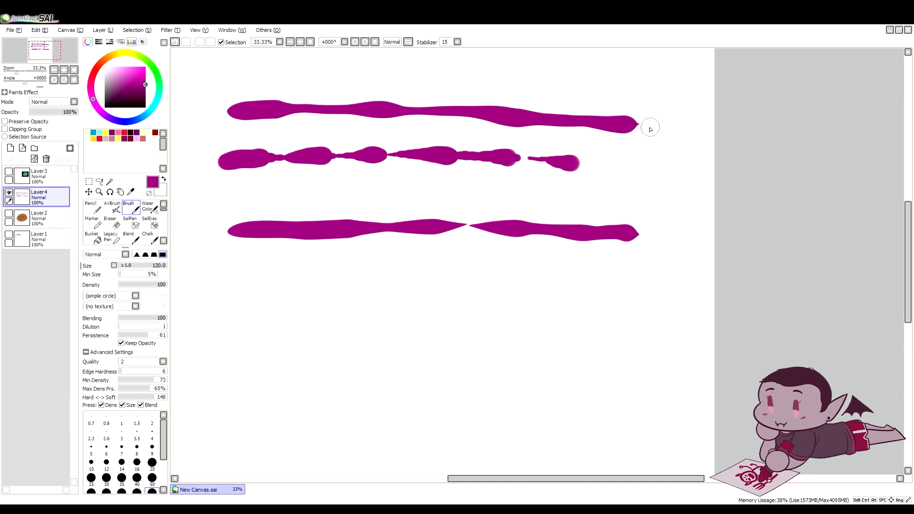
# Delete the layer holding the magenta test strokes.
pyautogui.click(47, 159)
pyautogui.press('space')
pyautogui.scroll(-1, 361, 185)
pyautogui.moveTo(391, 201); pyautogui.dragTo(371, 214)
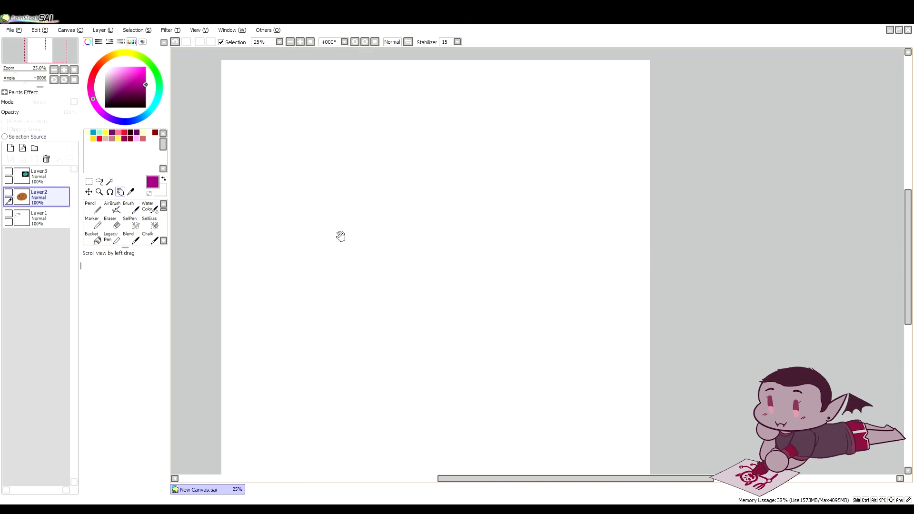
pyautogui.moveTo(377, 143); pyautogui.dragTo(360, 139)
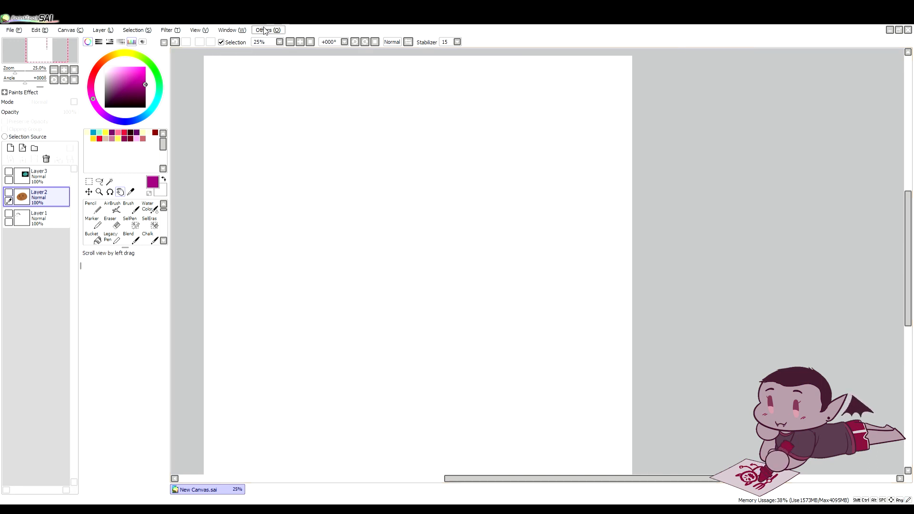
# Show and select Layer1, and move its vampire face right and slightly down, to the middle of the canvas width.
pyautogui.moveTo(224, 72); pyautogui.dragTo(209, 76)
pyautogui.click(9, 213)
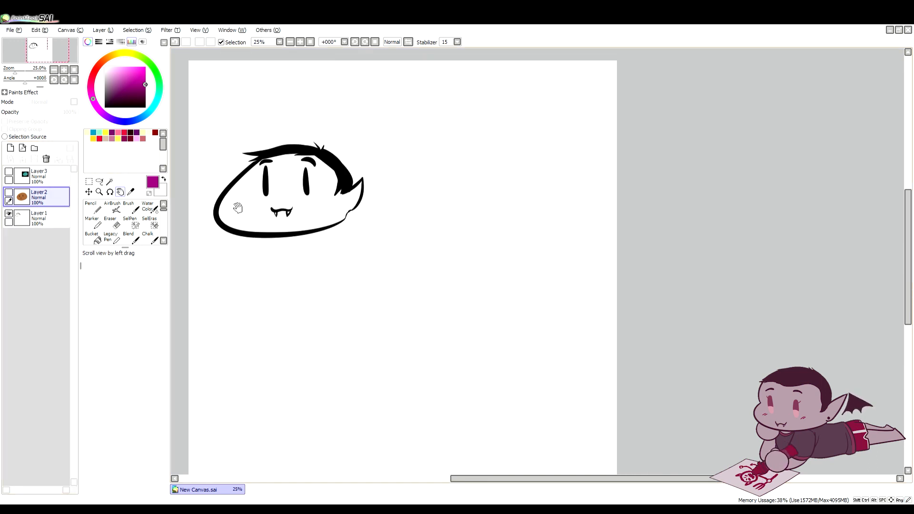
pyautogui.click(38, 218)
pyautogui.click(88, 191)
pyautogui.moveTo(270, 202); pyautogui.dragTo(369, 222)
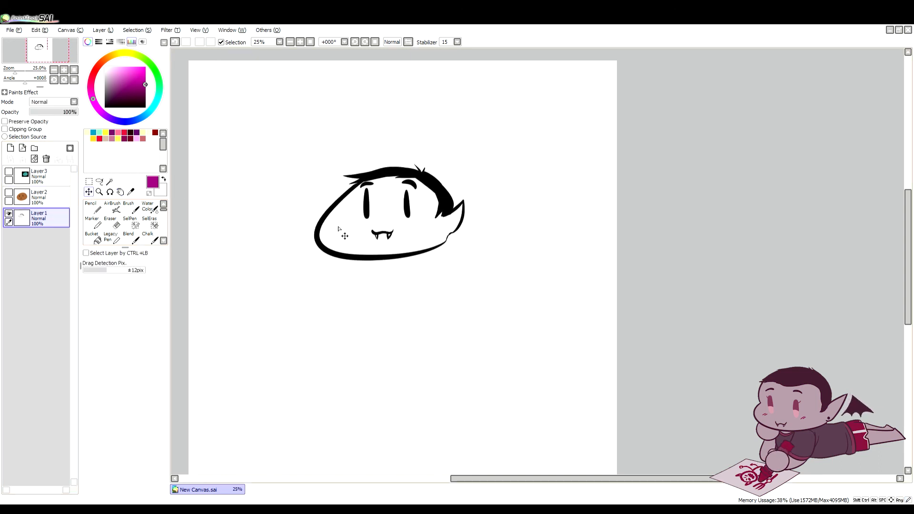
# Enlarge the face on Layer1 with a free transform until it spans most of the canvas width, and apply it.
pyautogui.hotkey('ctrl', 't')
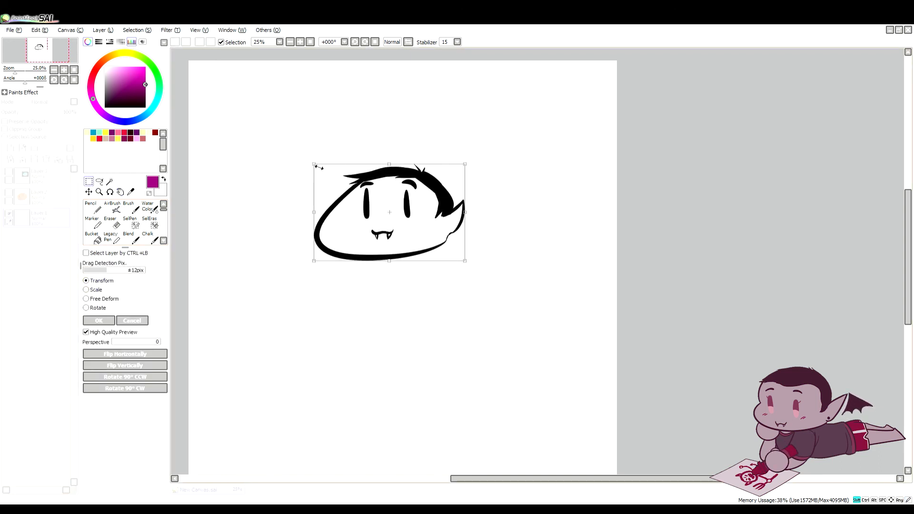
pyautogui.moveTo(318, 167); pyautogui.dragTo(242, 118)
pyautogui.moveTo(469, 274); pyautogui.dragTo(580, 347)
pyautogui.moveTo(488, 227); pyautogui.dragTo(476, 231)
pyautogui.click(99, 320)
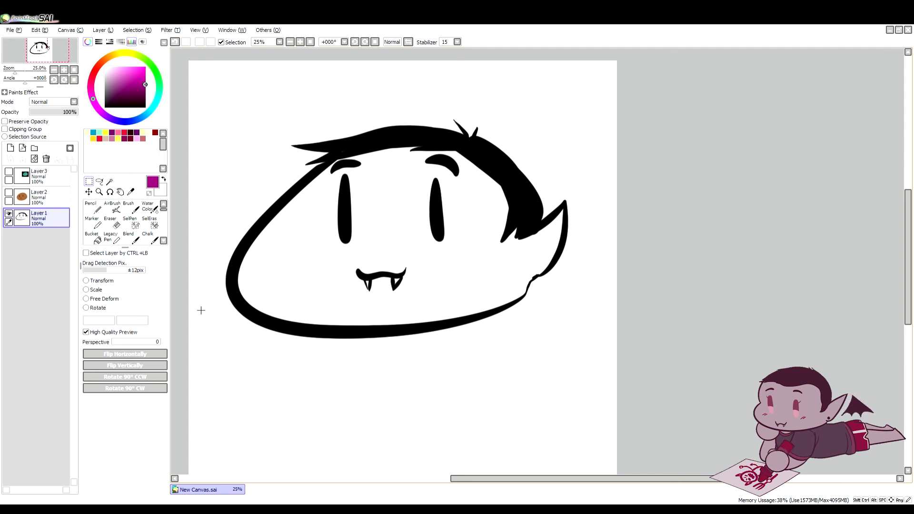
# Nudge the enlarged face slightly lower on the canvas with the Move tool.
pyautogui.click(89, 192)
pyautogui.moveTo(409, 225)
pyautogui.mouseDown()
pyautogui.moveTo(402, 233)
pyautogui.moveTo(415, 236)
pyautogui.mouseUp()
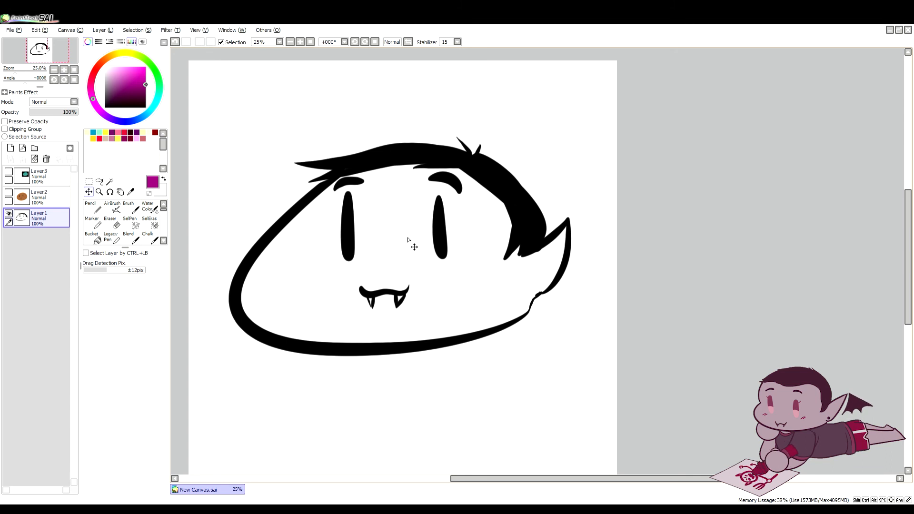
pyautogui.moveTo(410, 252); pyautogui.dragTo(408, 248)
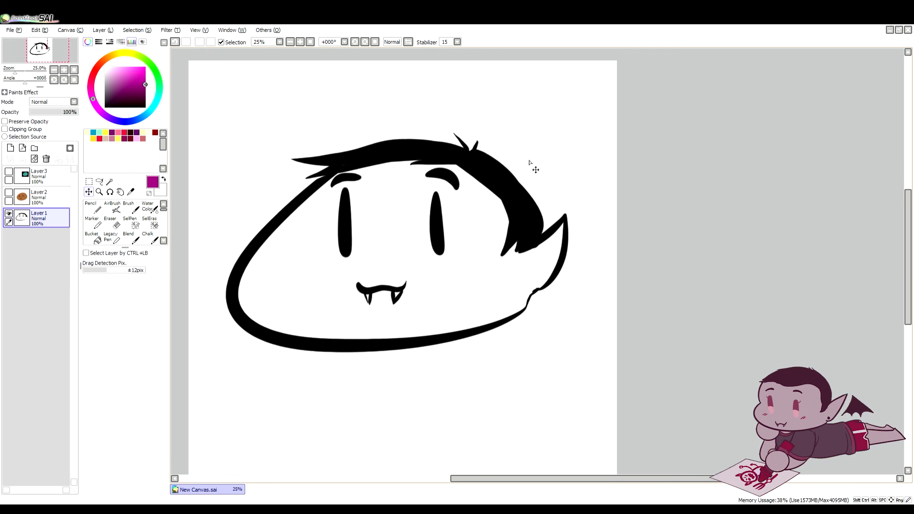